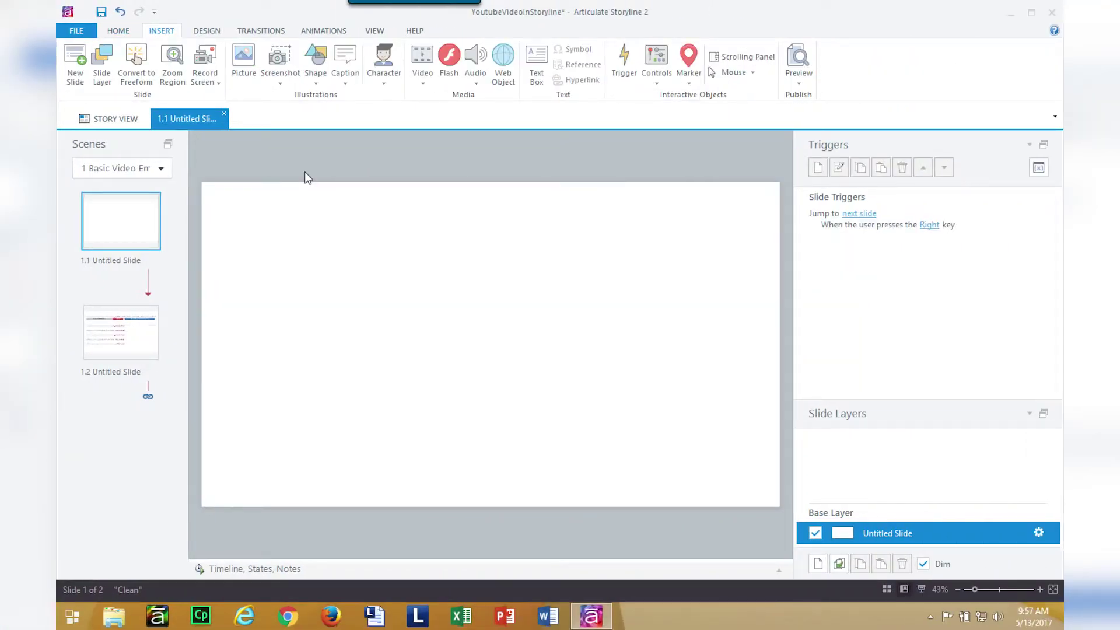
Step: Insert a web object on the first slide with a youtube.com address
left_click(503, 62)
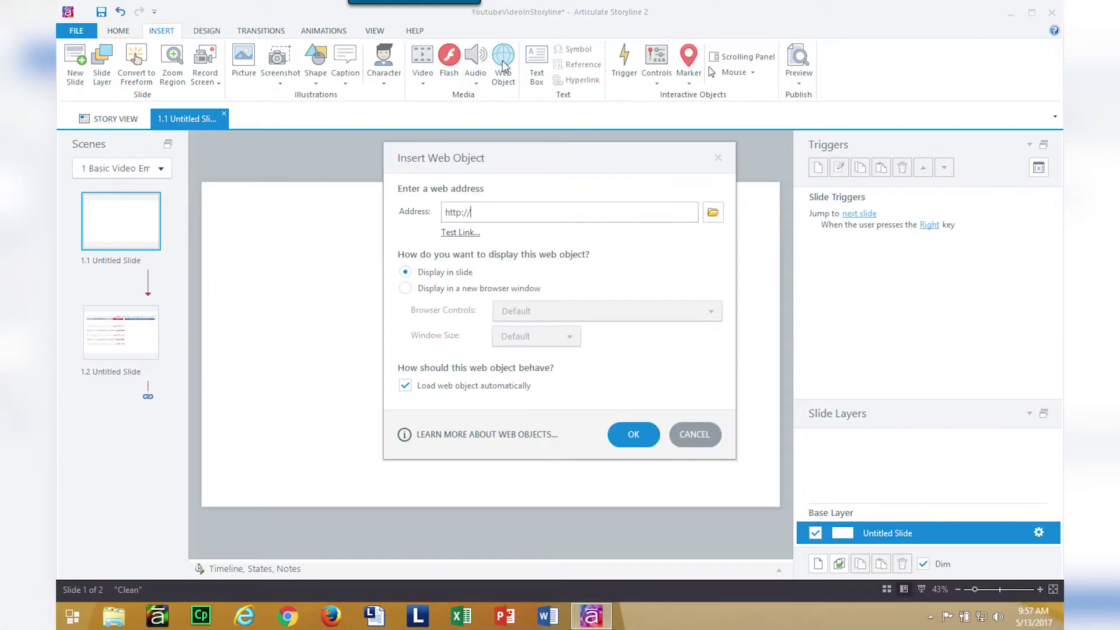
type("youtube.co")
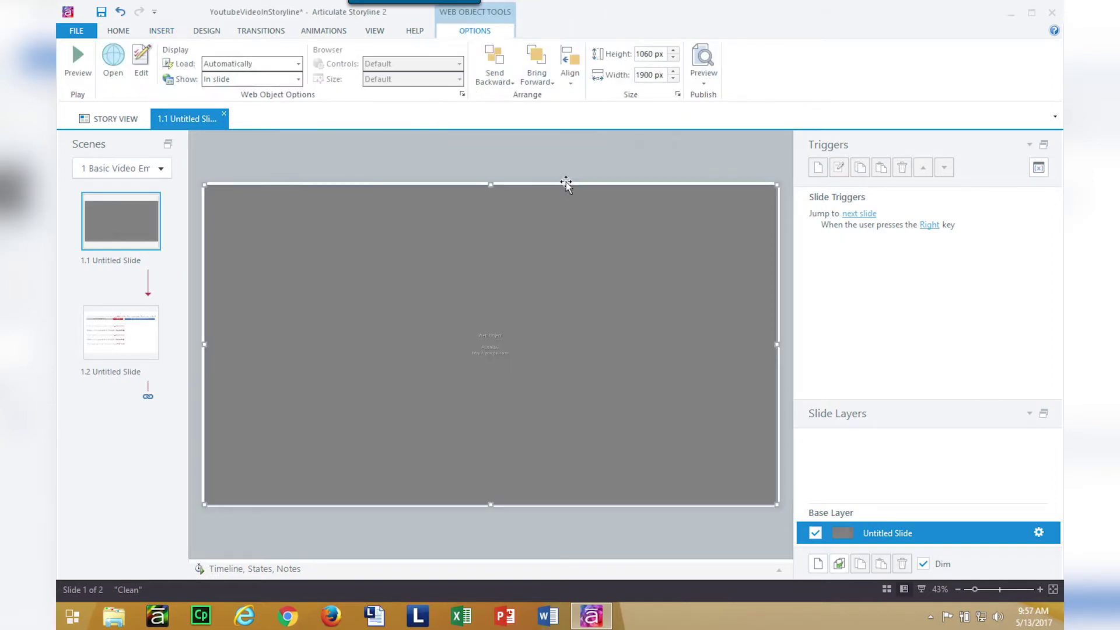
left_click(578, 167)
left_click(602, 229)
Step: Size the web object to 1920 × 1080 px and align it to fill the slide
triple_click(655, 76)
type("1920")
key("shift+Tab")
type("10")
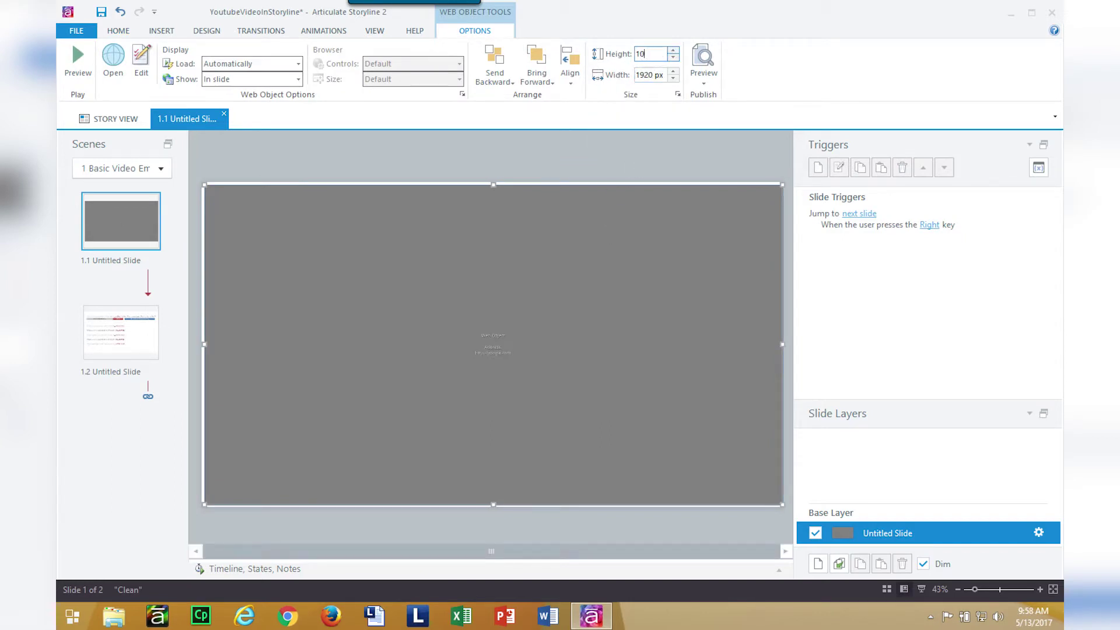
left_click(570, 73)
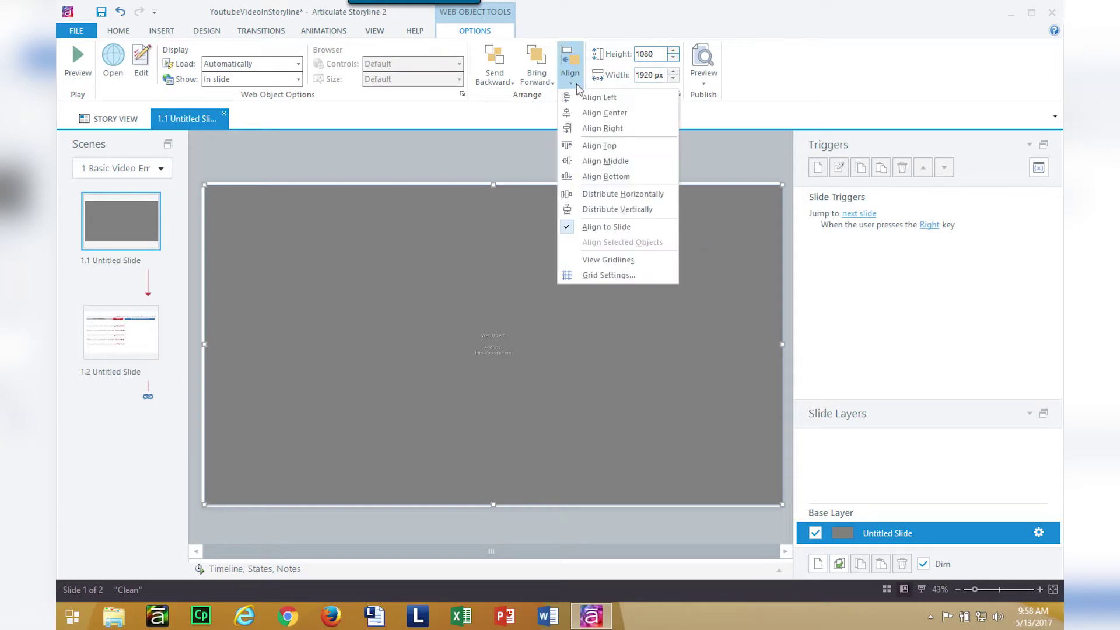
left_click(593, 145)
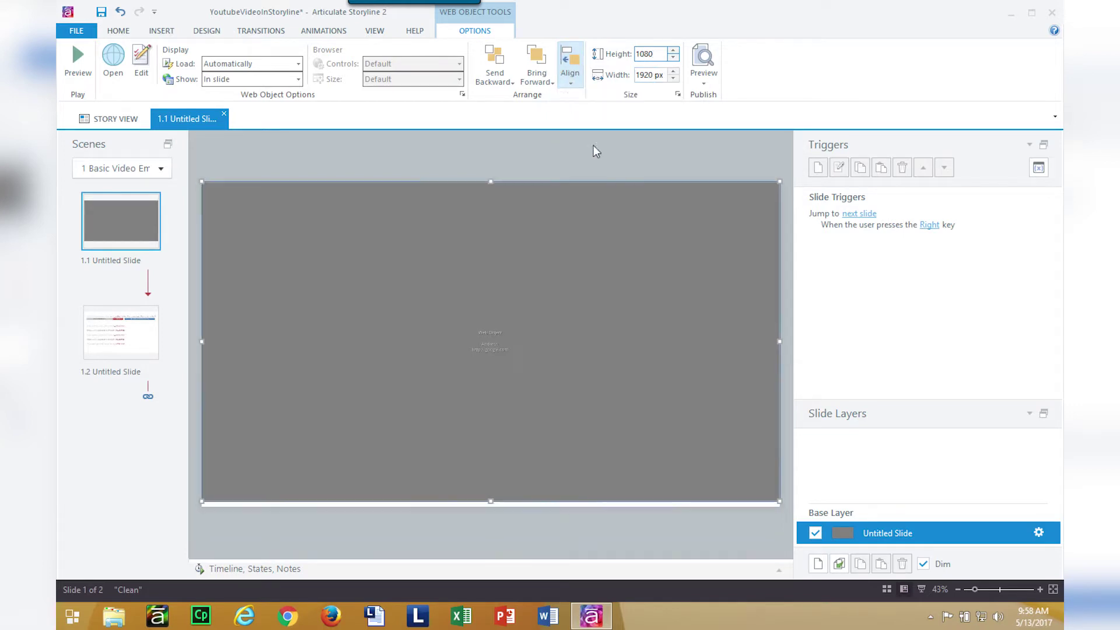
left_click(580, 183)
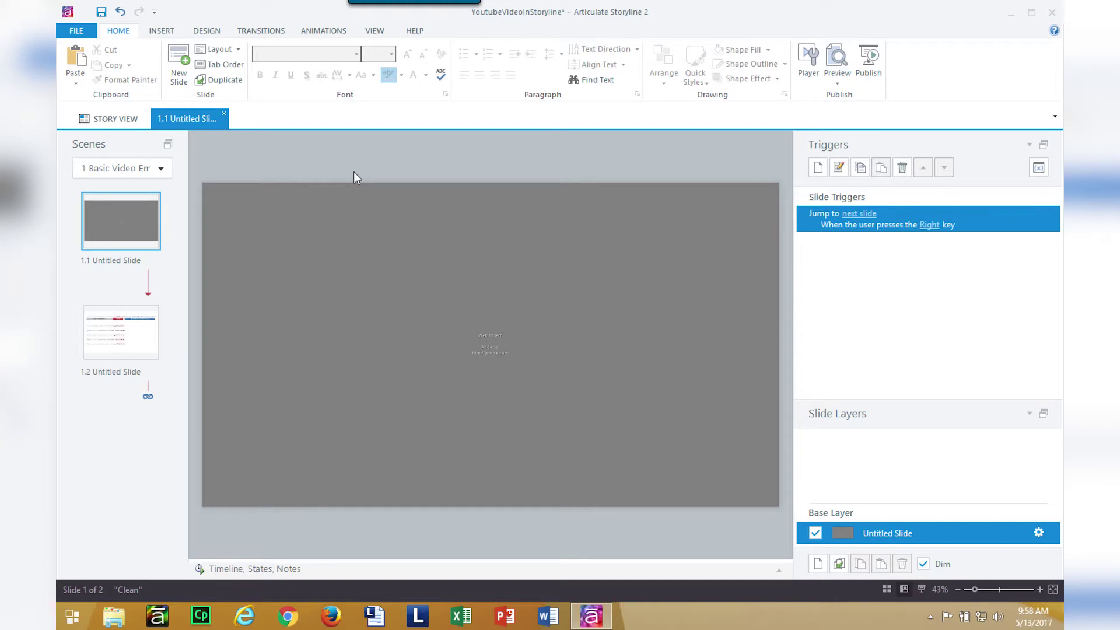
Step: Check the web object's address settings without changes, then go to the YouTube browser
left_click(484, 246)
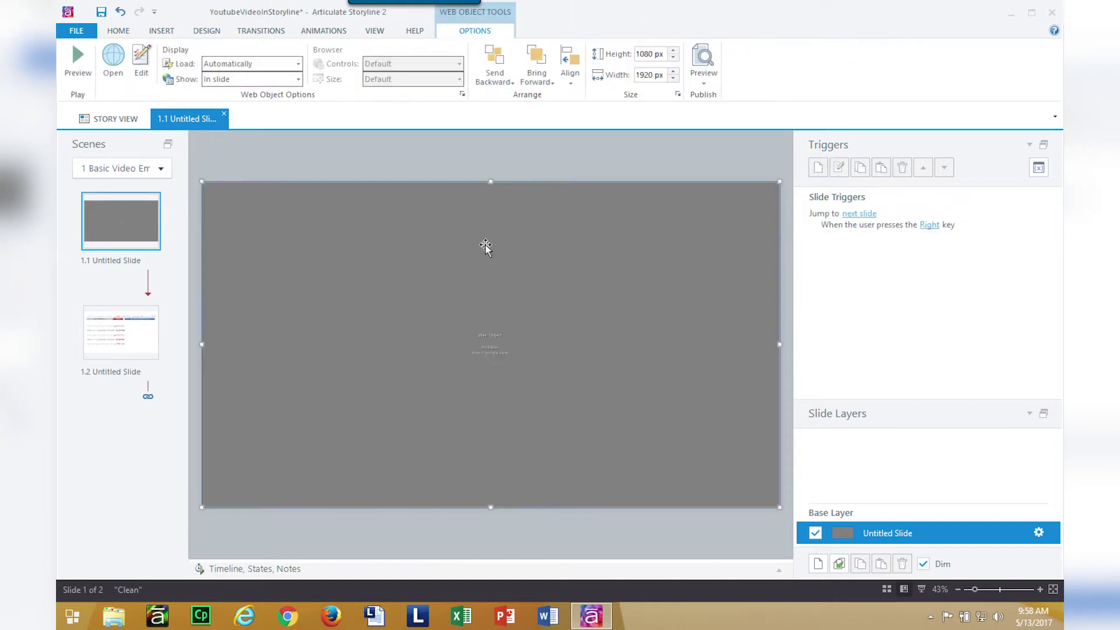
left_click(141, 61)
left_click(718, 158)
left_click(687, 159)
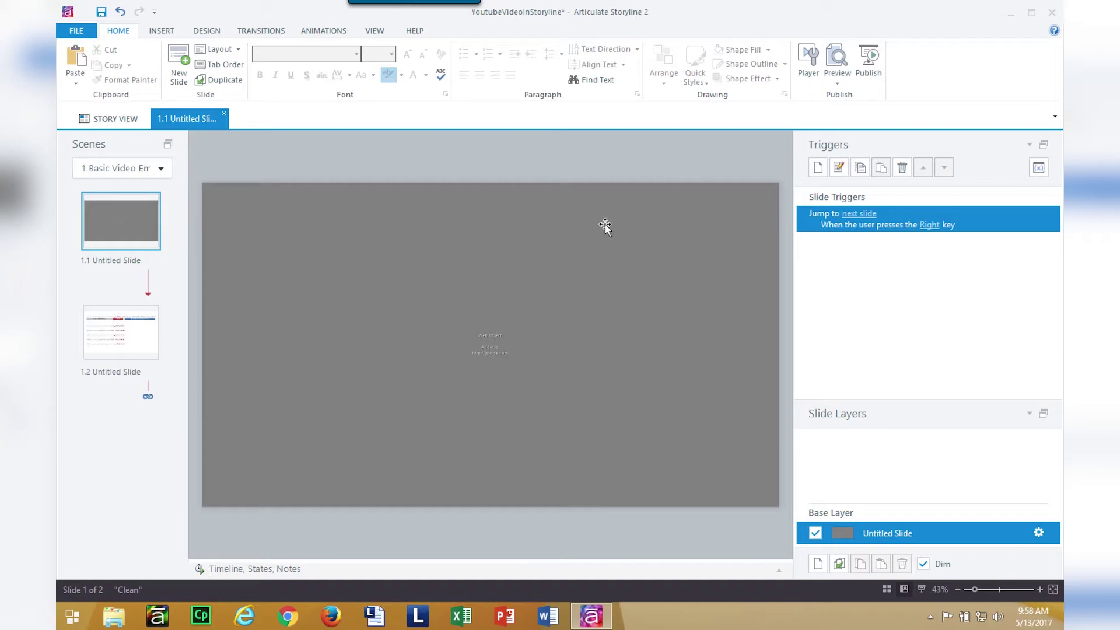
key("ctrl+Left")
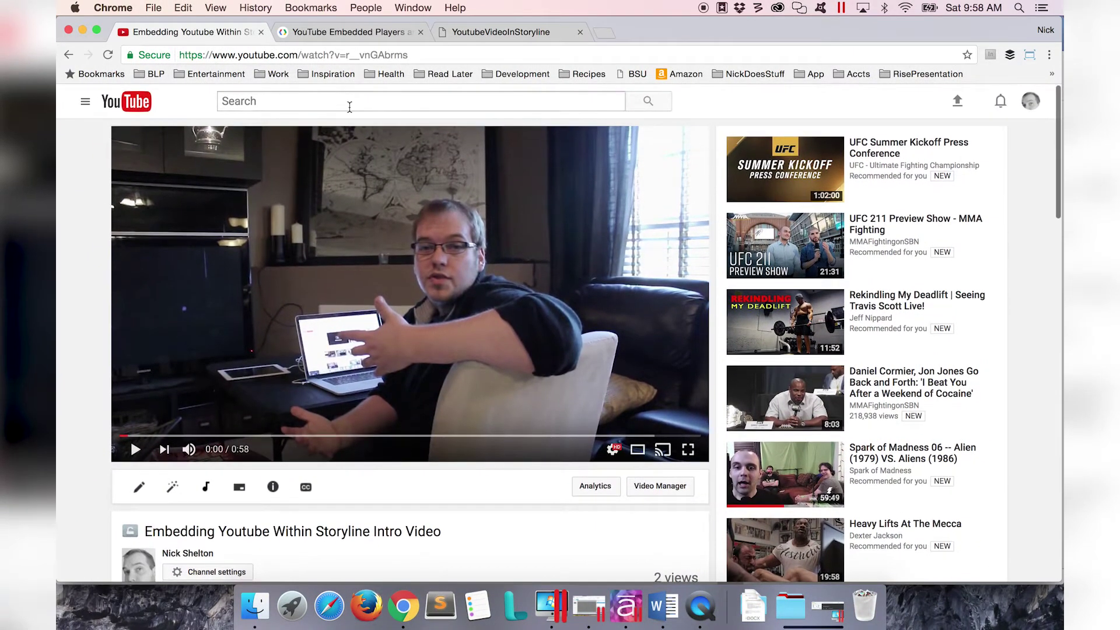
Step: Display the Share > Embed iframe code for the Embedding Youtube Within Storyline intro video
scroll(348, 105, "down", 1)
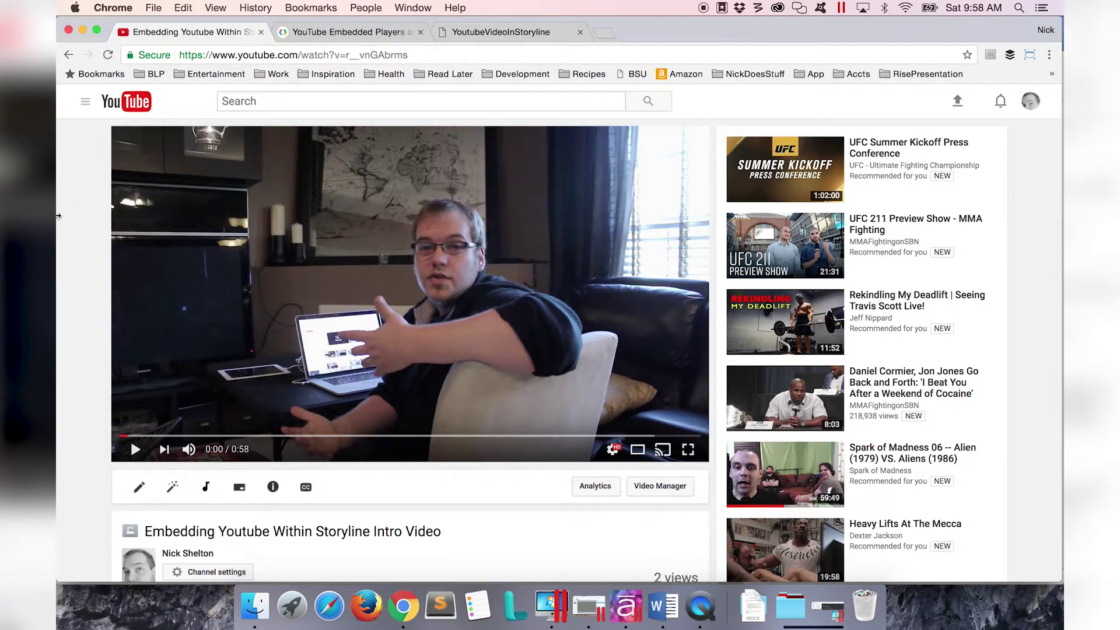
scroll(58, 216, "down", 5)
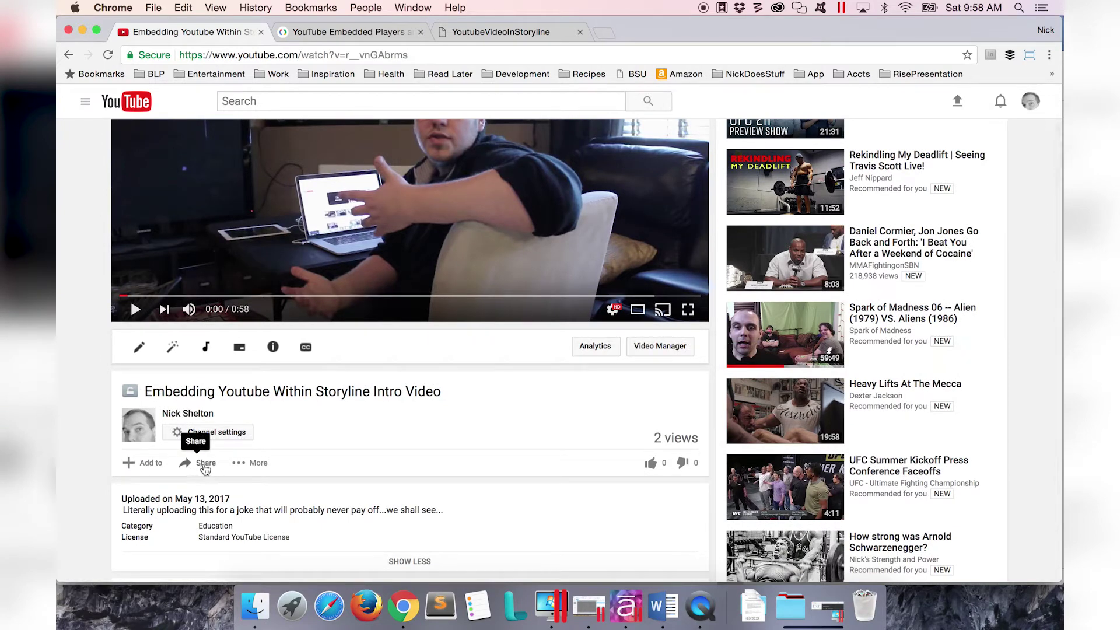
left_click(204, 465)
scroll(204, 466, "down", 2)
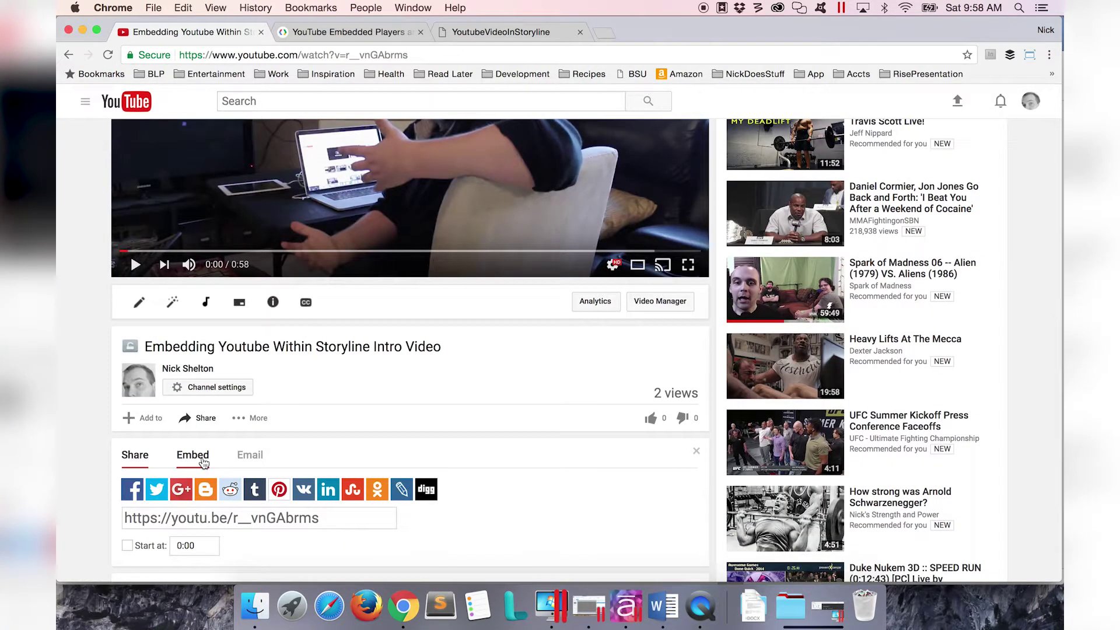
left_click(193, 455)
scroll(204, 463, "down", 4)
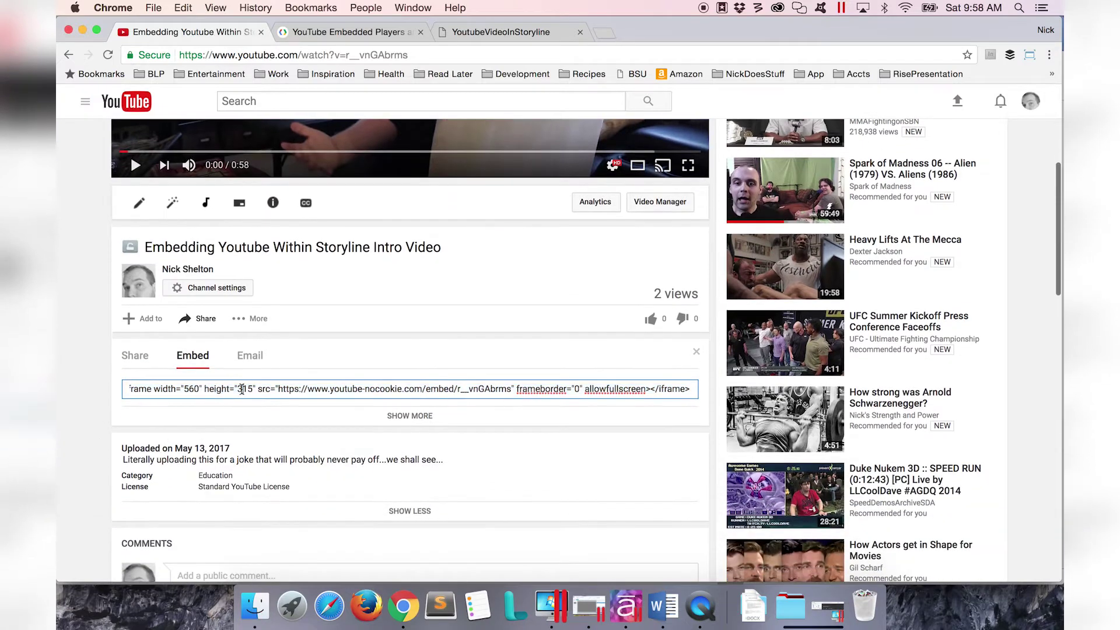
left_click_drag(211, 389, 104, 389)
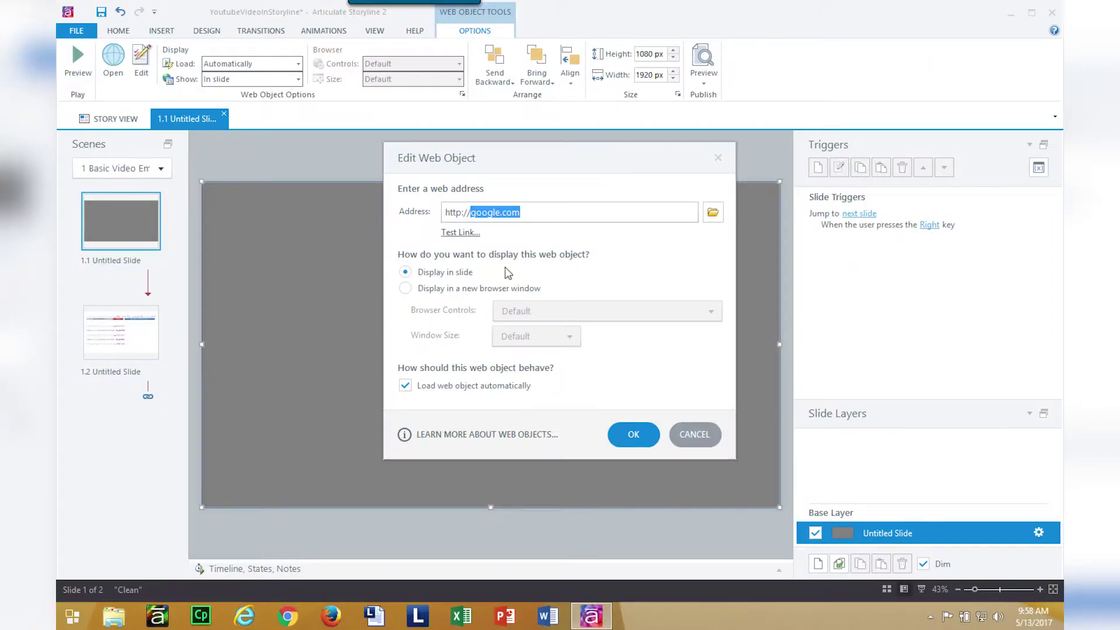
Step: Copy the youtube-nocookie embed URL from the iframe's src attribute
left_click(527, 211)
left_click_drag(515, 214, 444, 212)
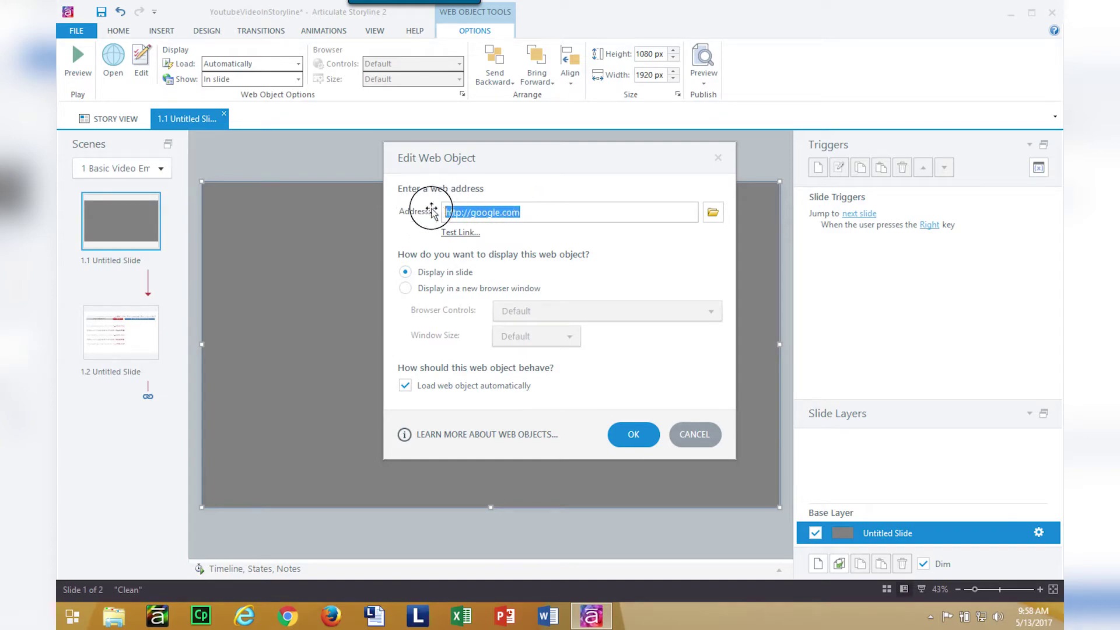
left_click(719, 158)
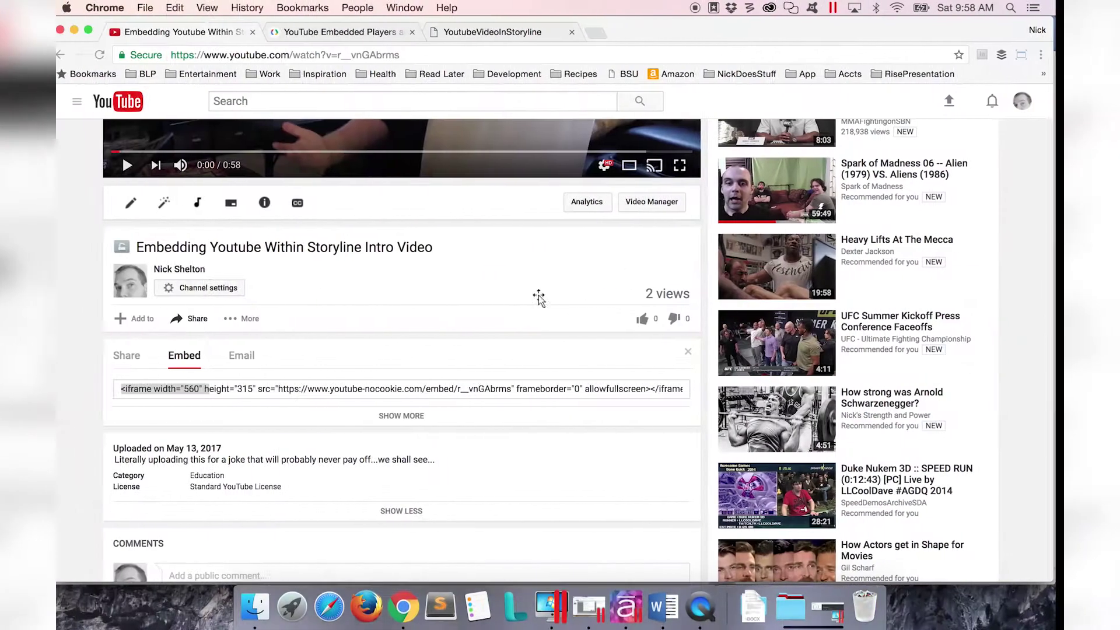
left_click(375, 388)
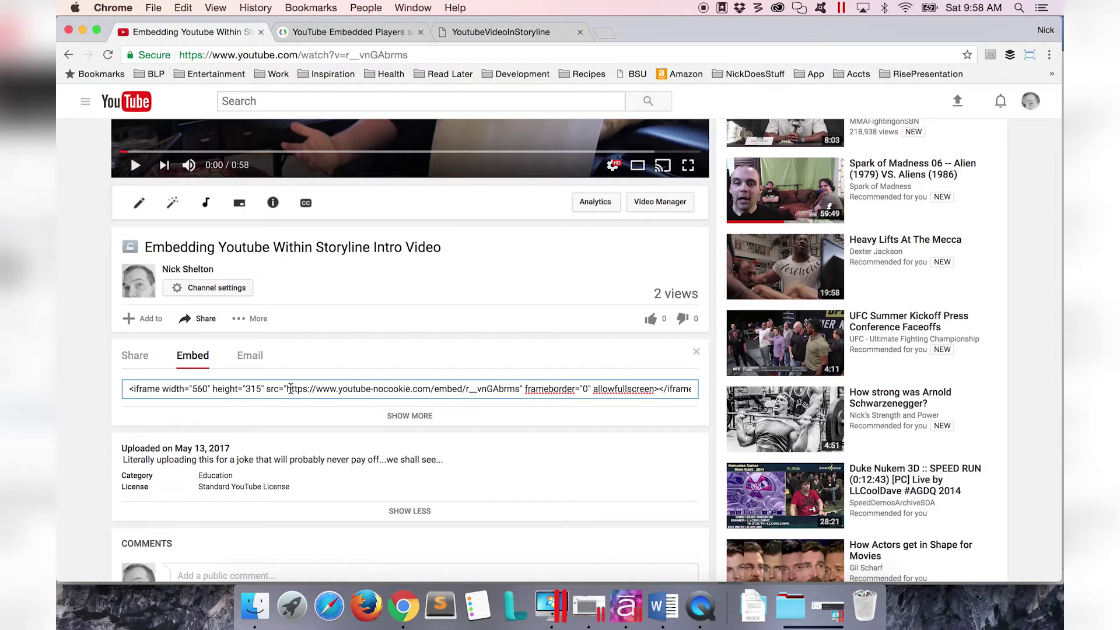
left_click_drag(287, 388, 519, 388)
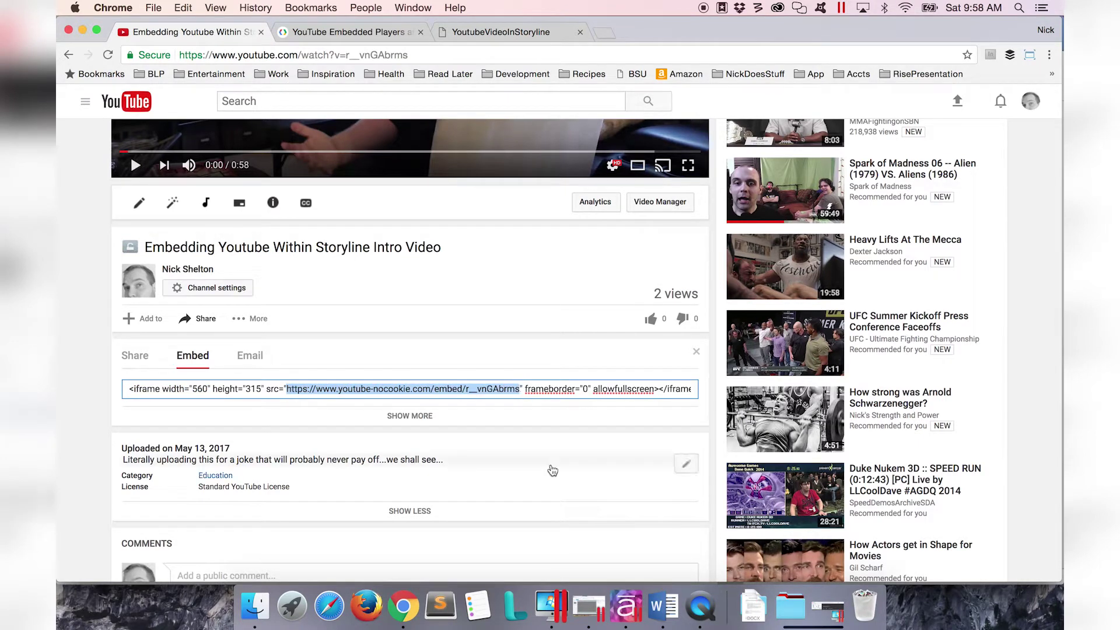
key("super+c")
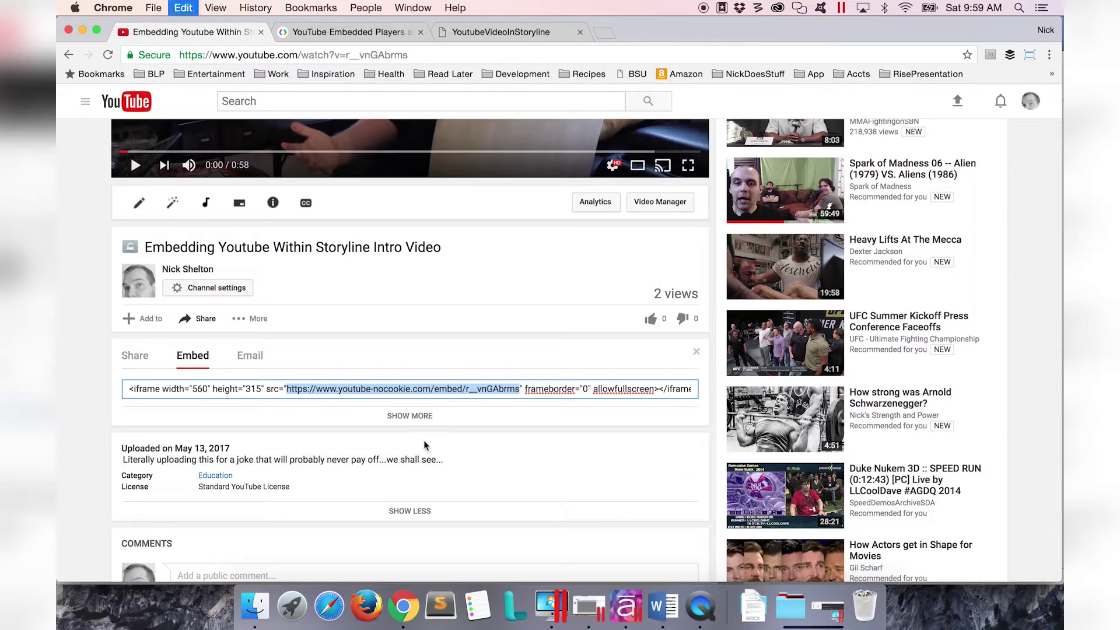
Step: Paste the copied embed URL into the web object's Address in Storyline and confirm it
key("ctrl+Right")
left_click(141, 60)
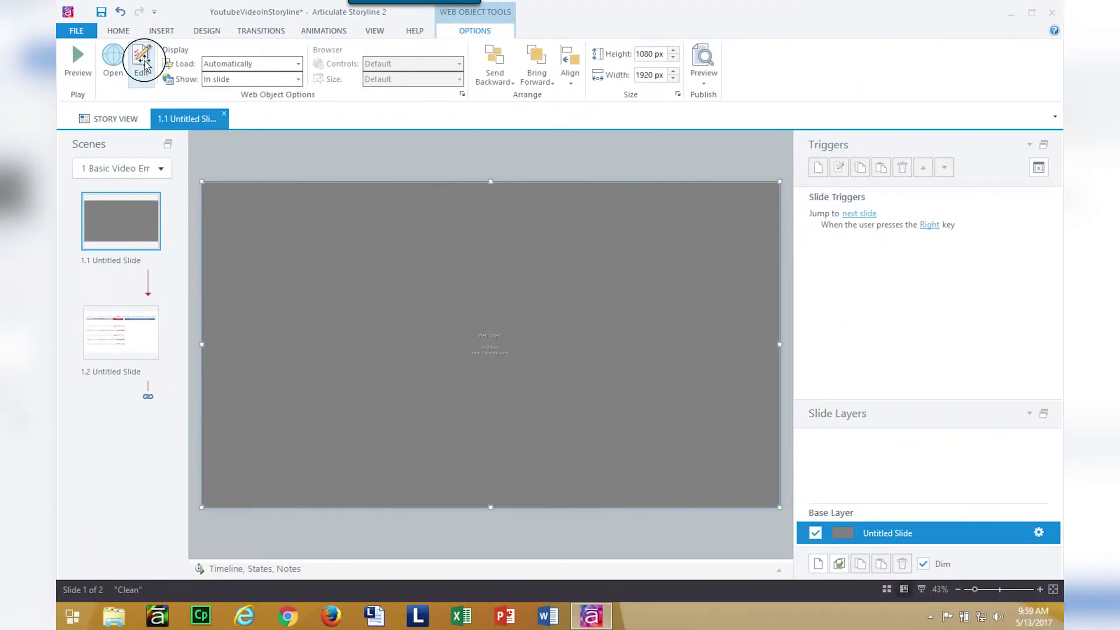
key("ctrl+v")
left_click(642, 432)
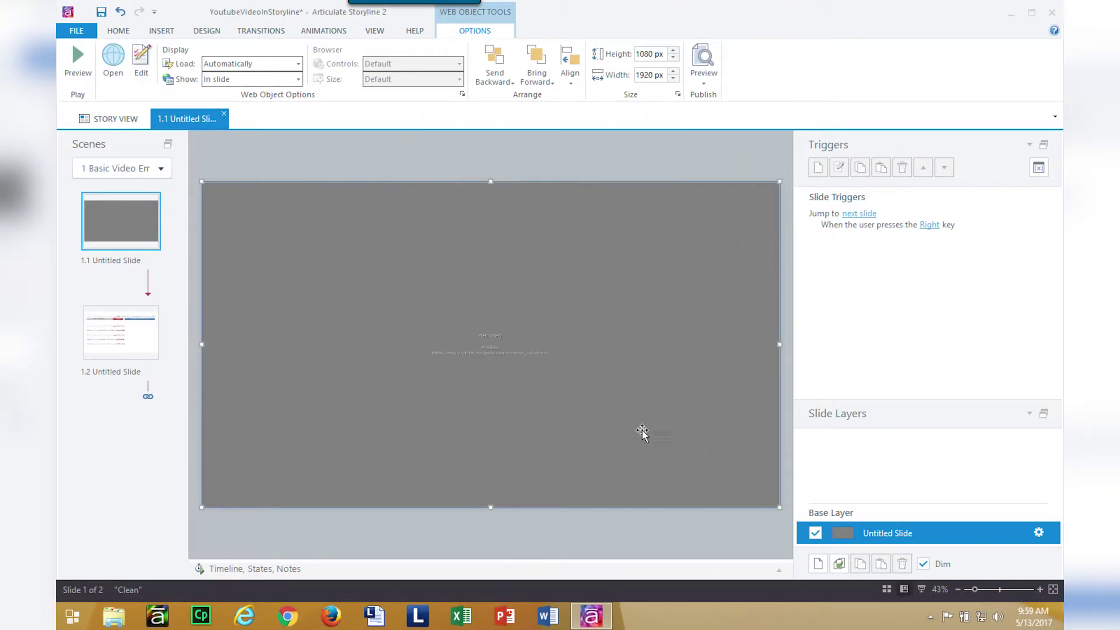
left_click(657, 170)
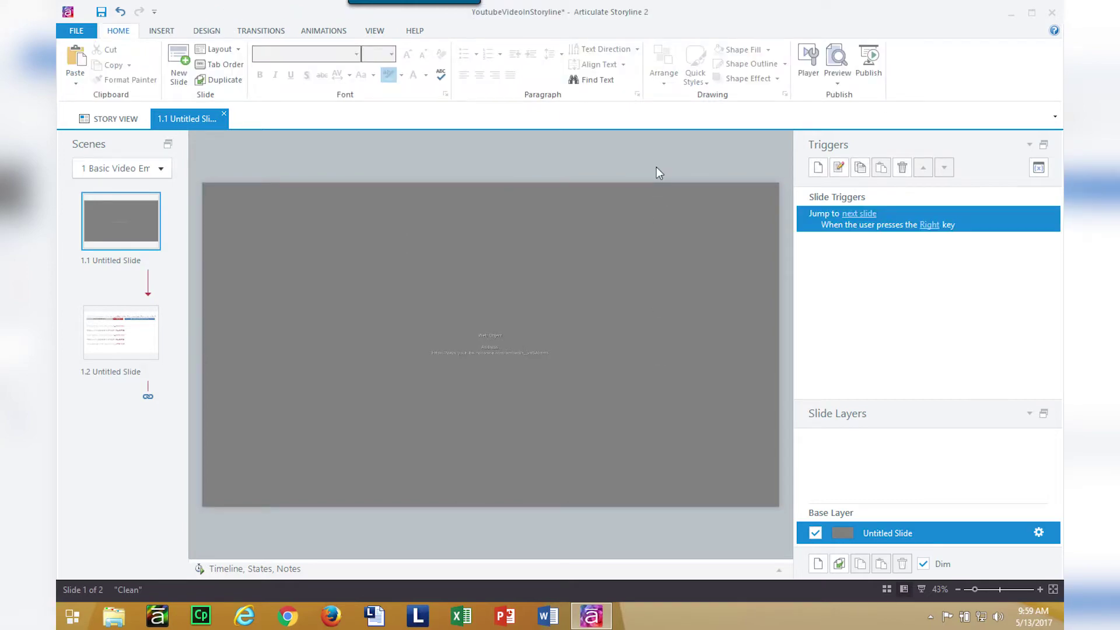
key("ctrl+Left")
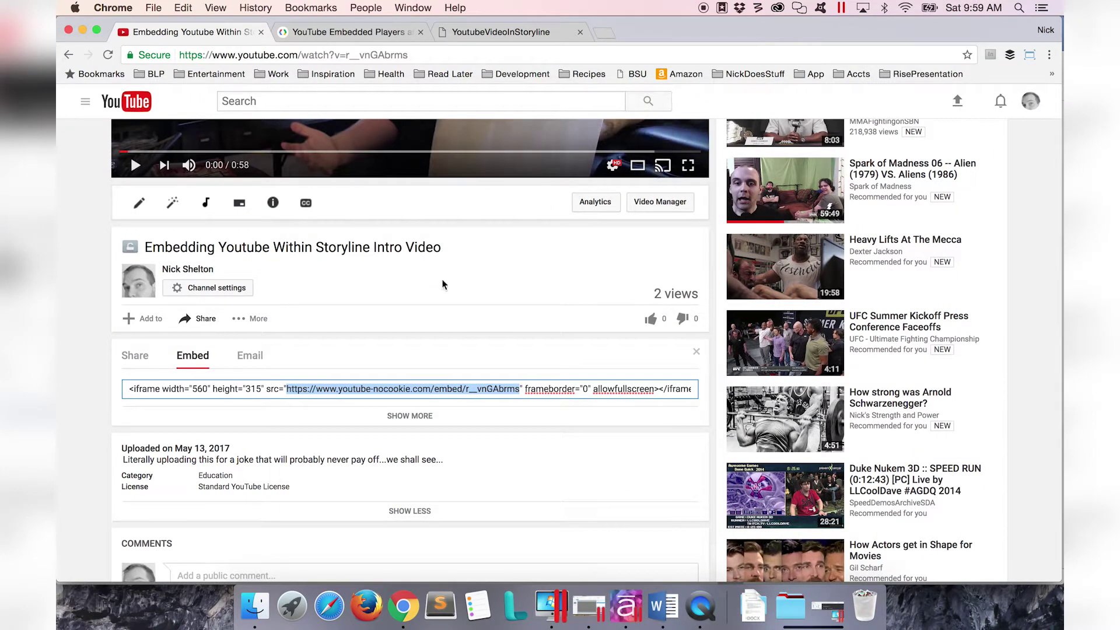
Step: Expand the embed options with SHOW MORE, then play and pause the preview player
scroll(414, 299, "down", 2)
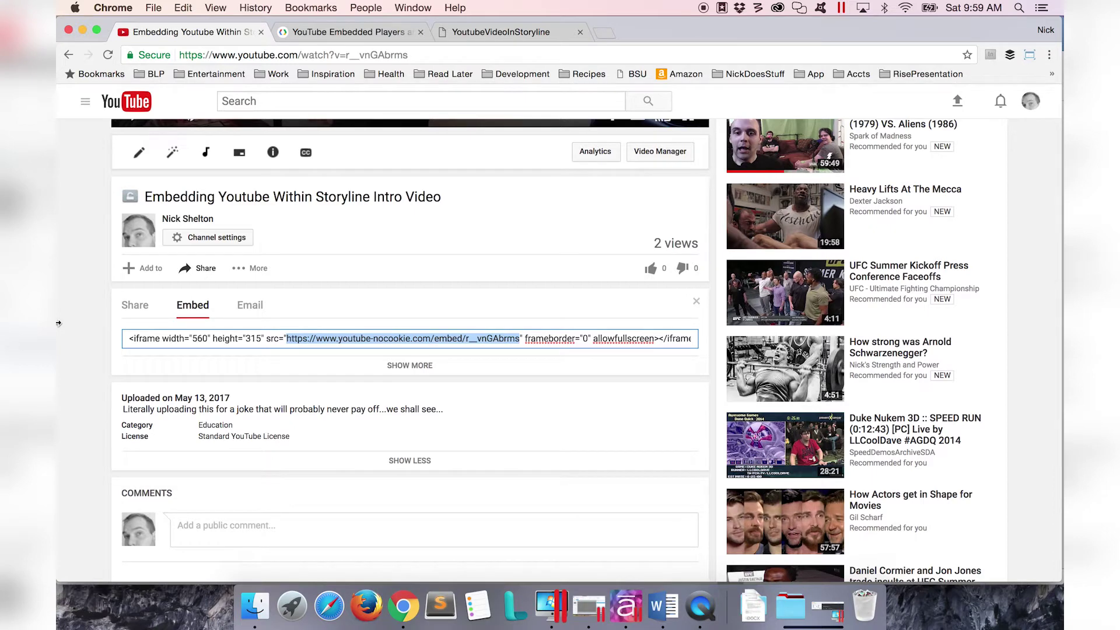
left_click(410, 365)
scroll(360, 322, "down", 5)
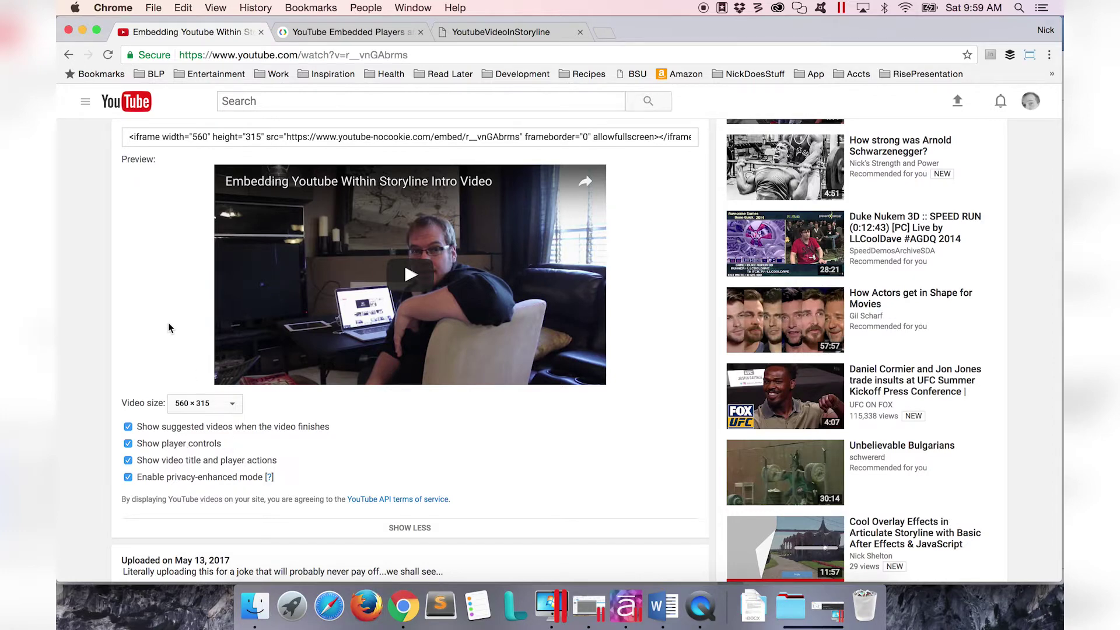
left_click(409, 285)
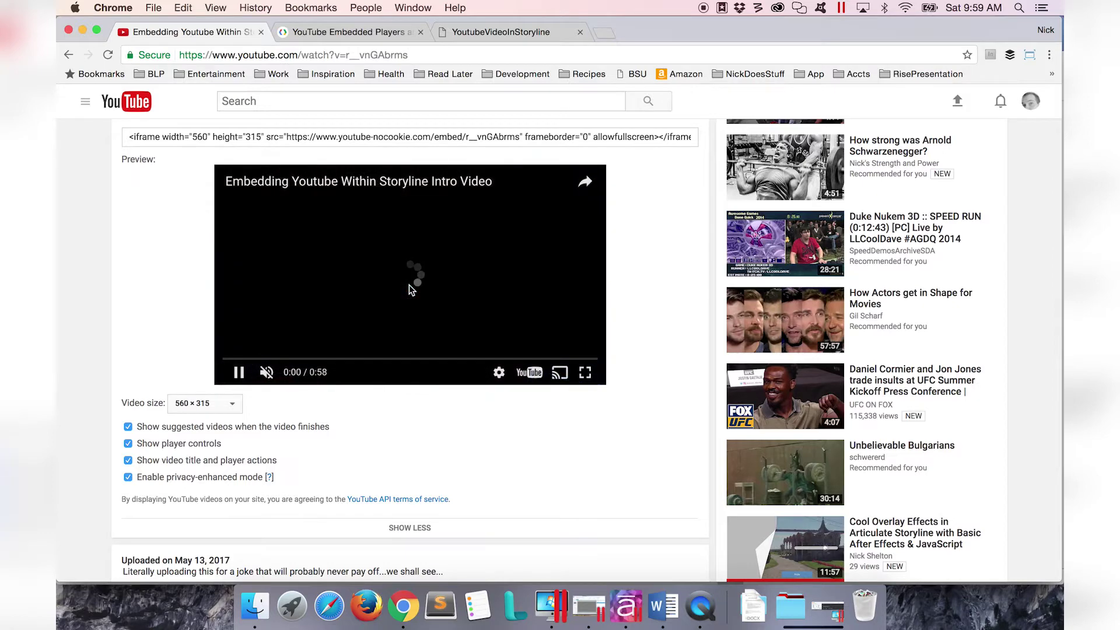
left_click(239, 372)
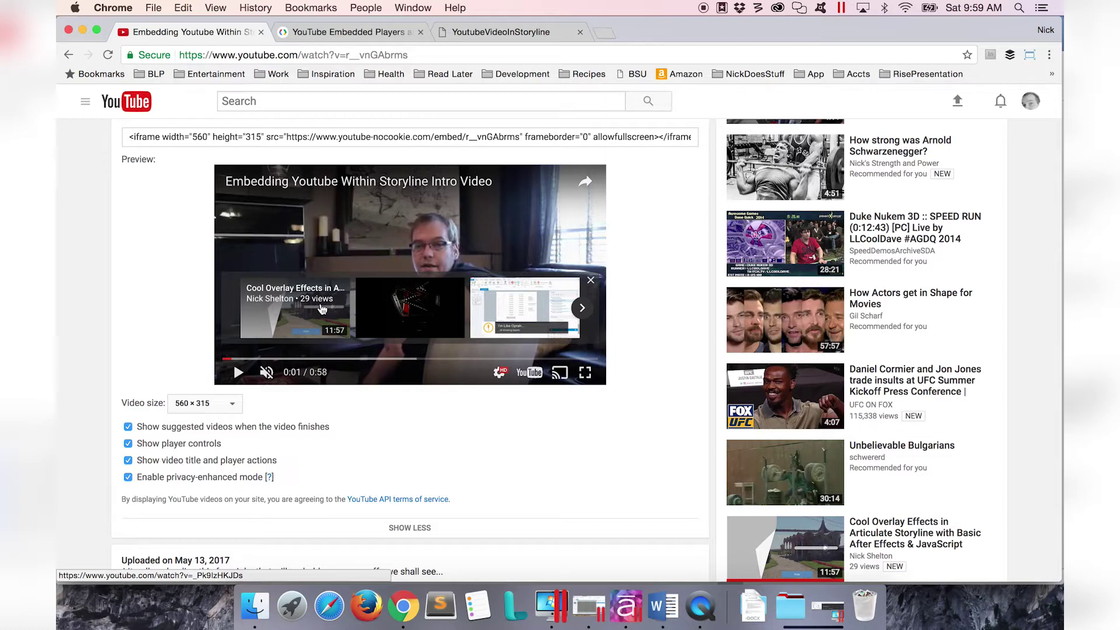
Step: Uncheck suggested videos, video title and player actions, player controls, and privacy-enhanced mode
left_click(130, 428)
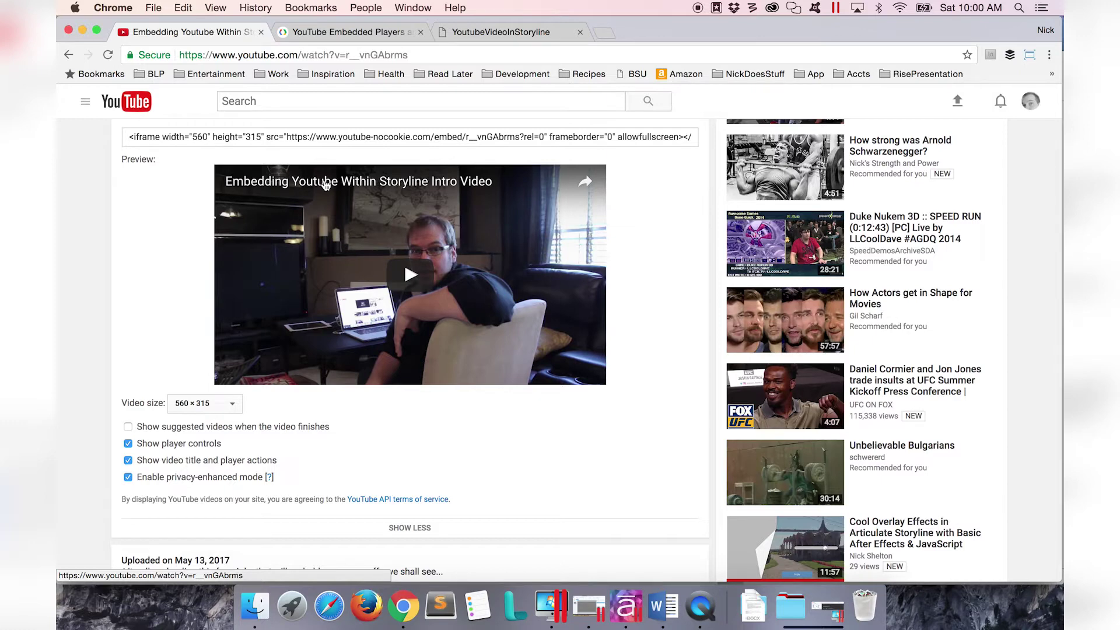
left_click(129, 460)
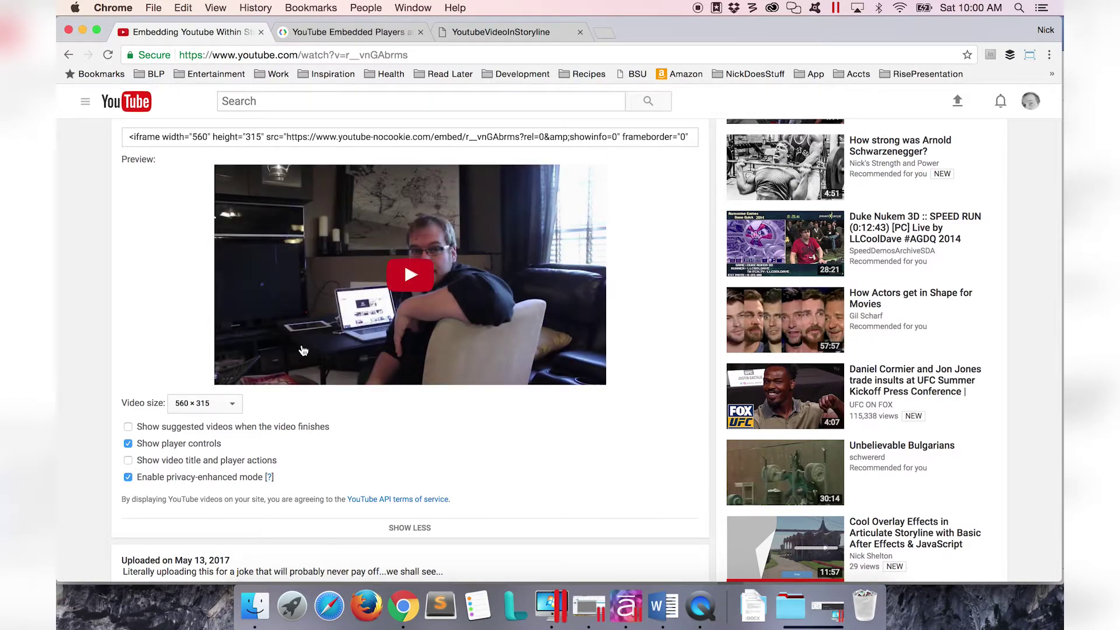
left_click(390, 309)
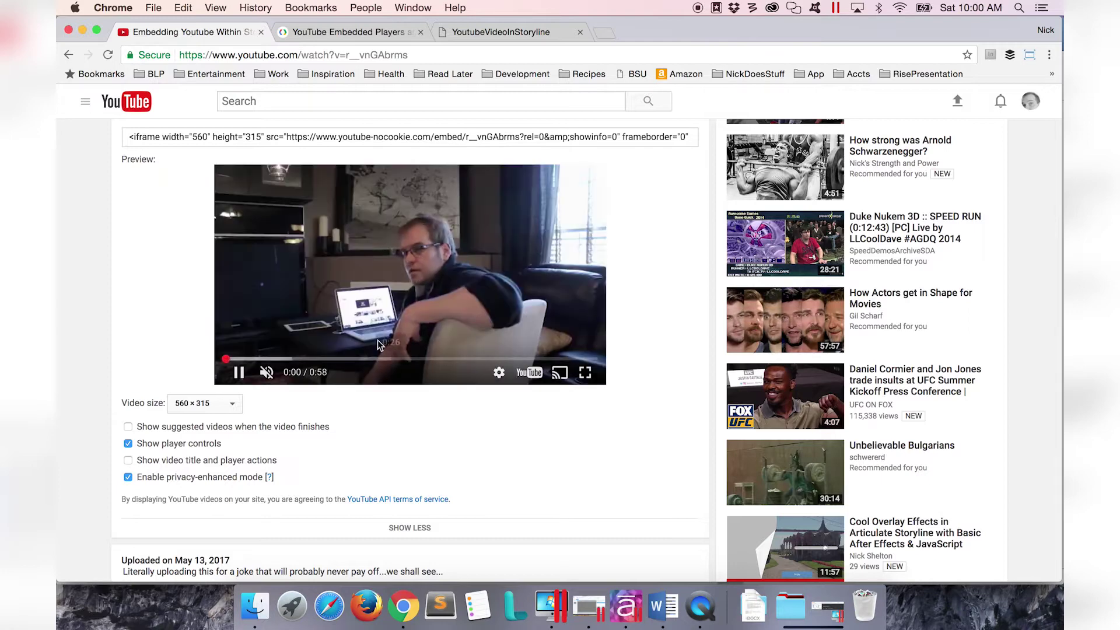
left_click(239, 373)
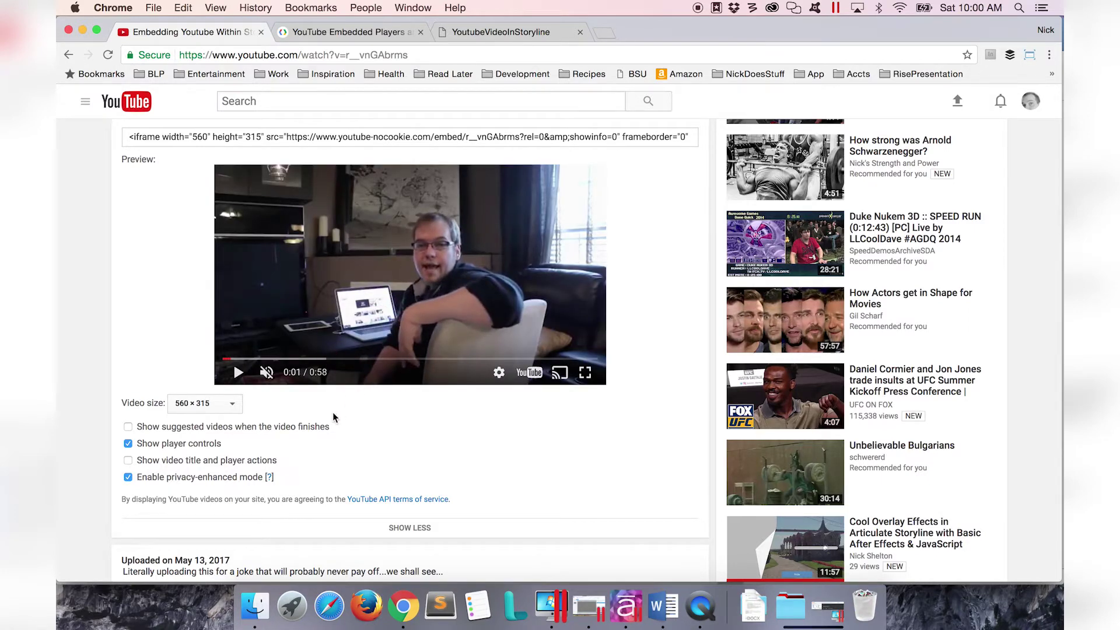
left_click(129, 443)
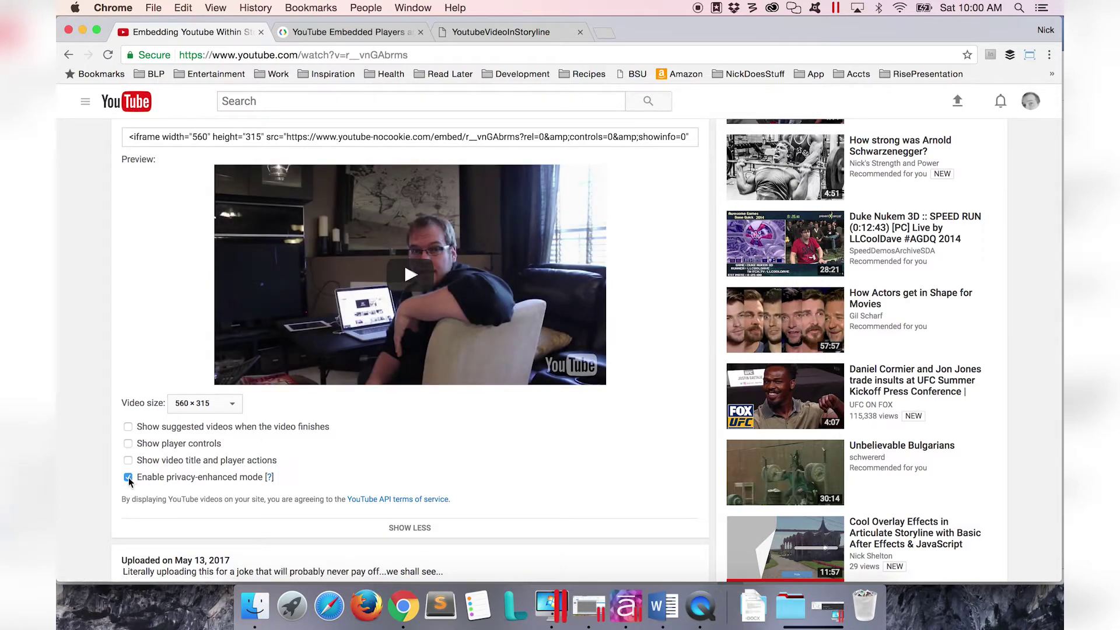
left_click(128, 477)
scroll(175, 359, "up", 2)
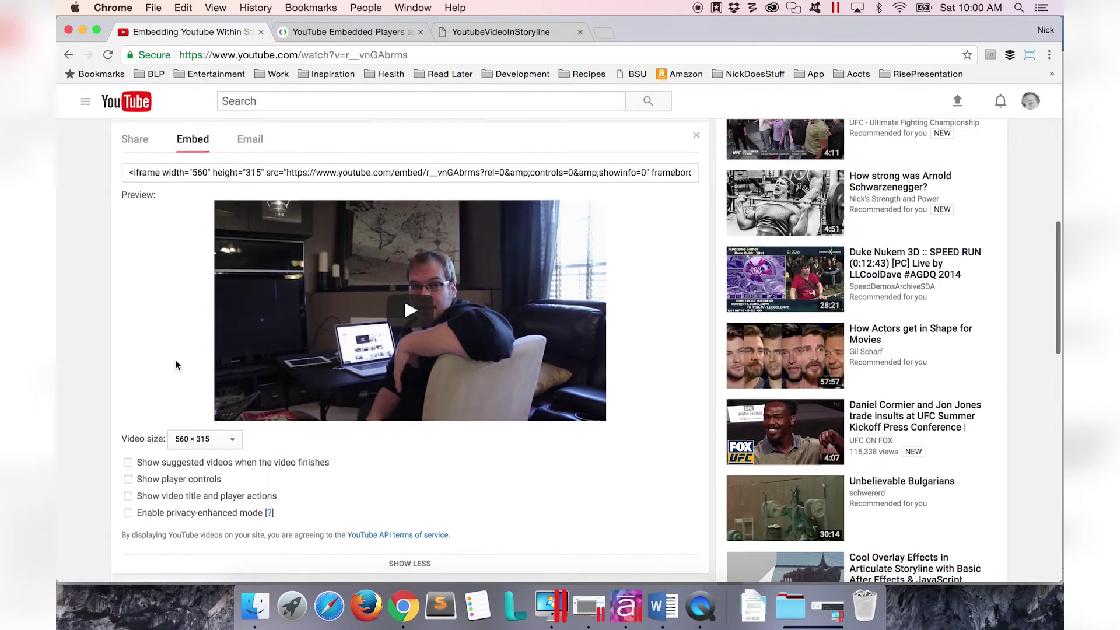
Step: Inspect the embed URL in the code, highlighting its rel=0 parameter
scroll(175, 359, "up", 1)
left_click(251, 177)
left_click_drag(211, 177, 590, 175)
left_click(591, 175)
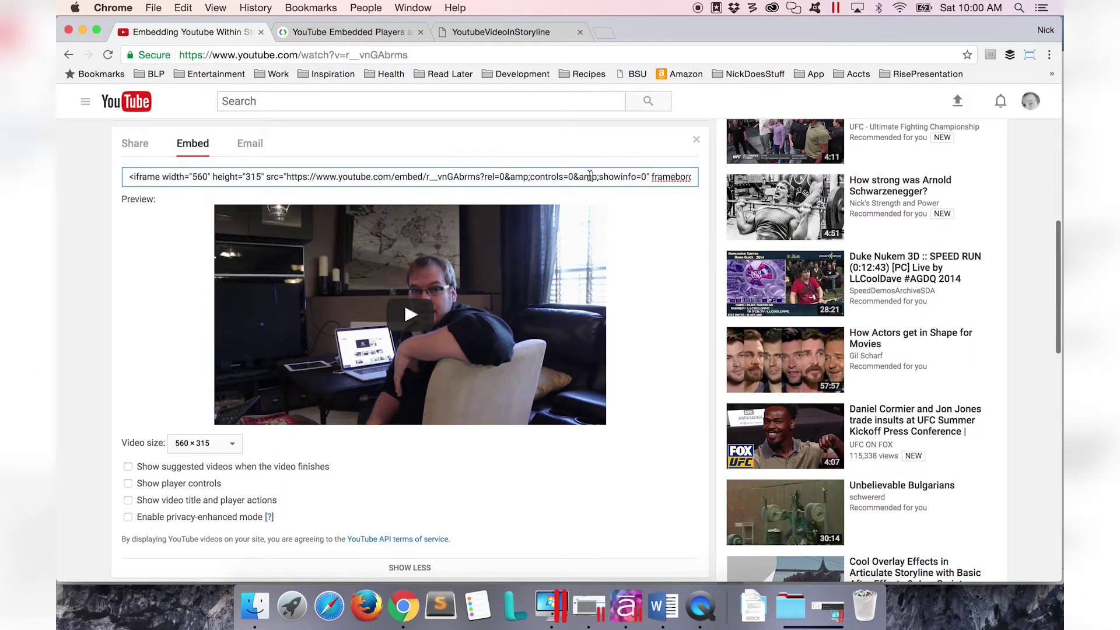
left_click_drag(288, 178, 646, 177)
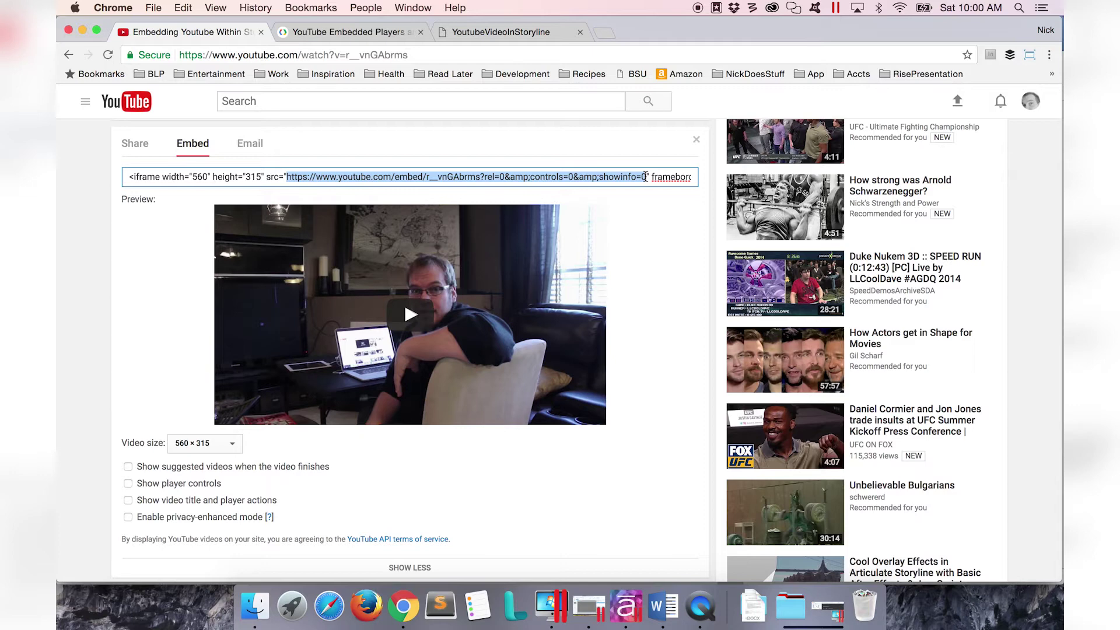
left_click(478, 177)
left_click_drag(482, 176, 504, 176)
left_click(503, 176)
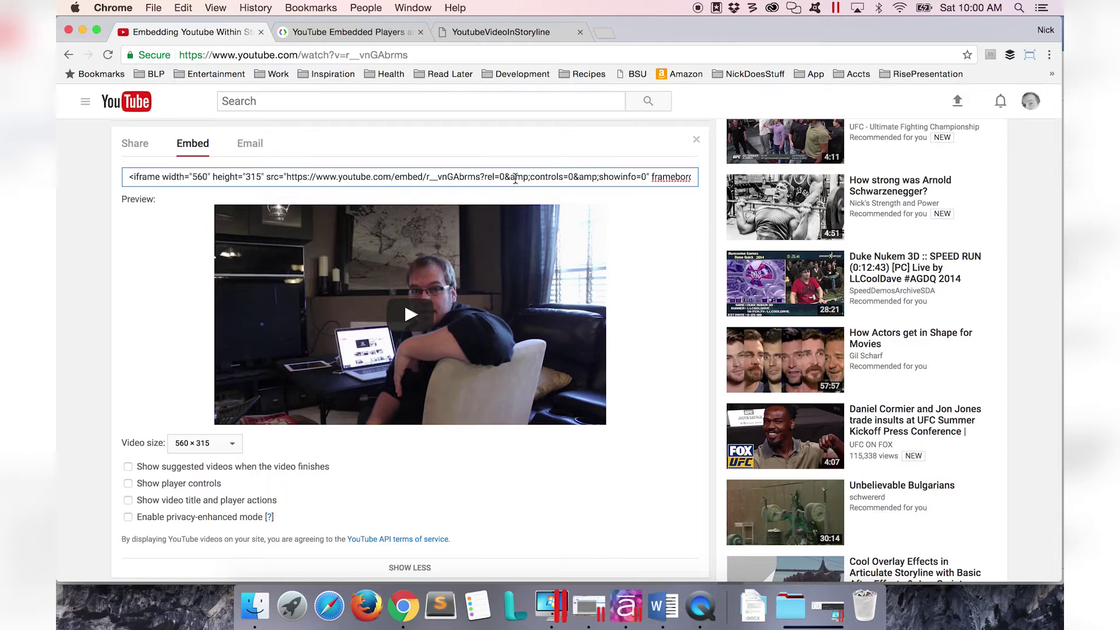
left_click_drag(485, 177, 503, 175)
Step: Toggle suggested videos on and off to confirm rel=0, then select the full embed URL
left_click(131, 468)
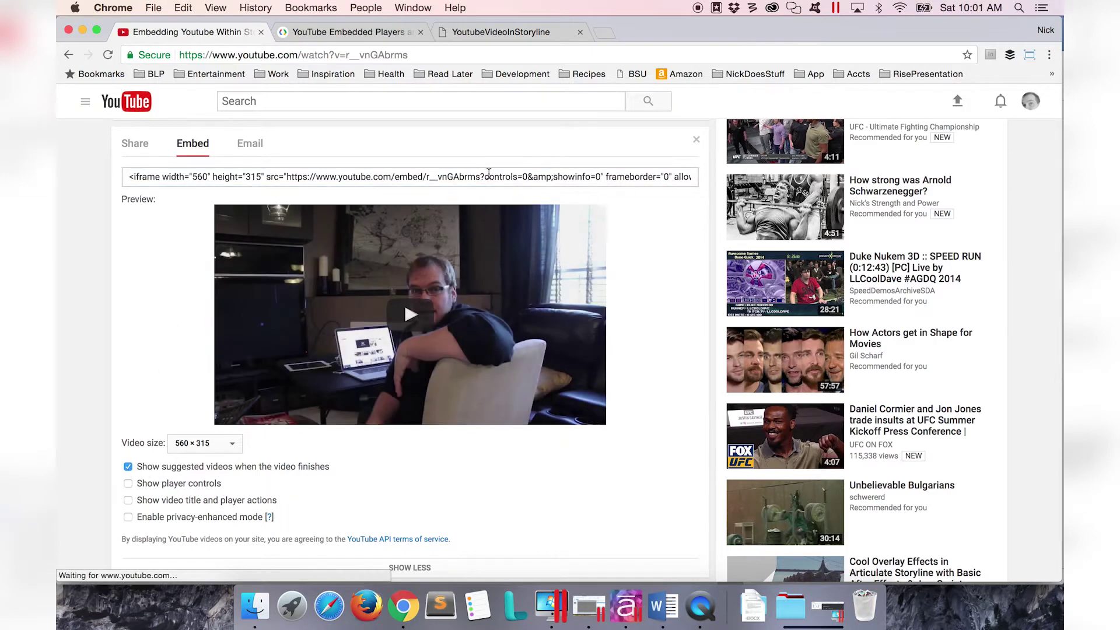
left_click(499, 177)
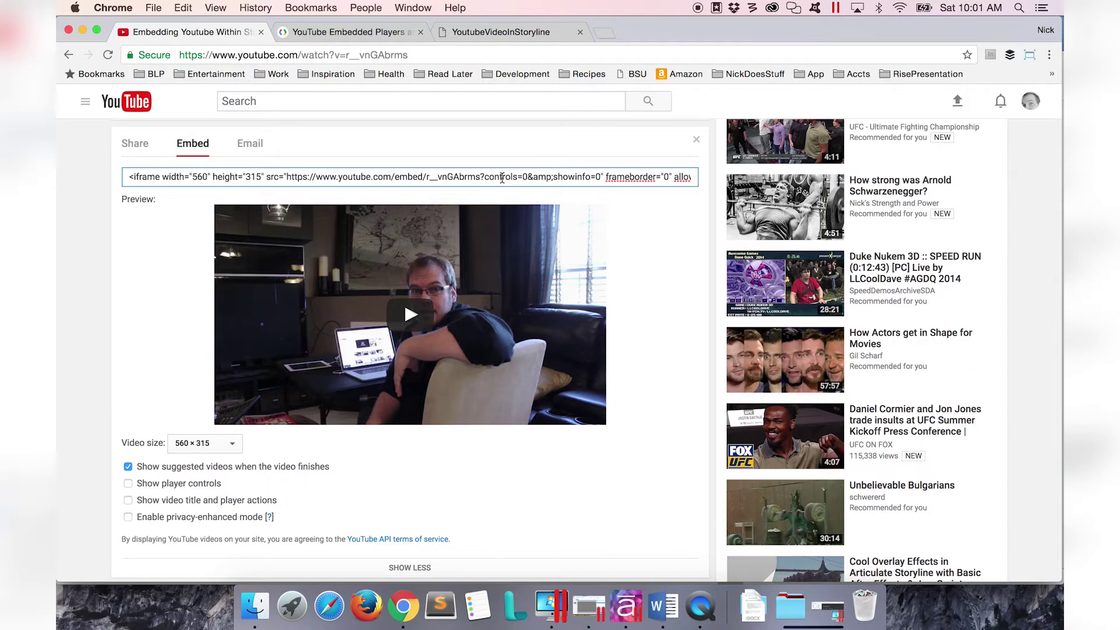
left_click(128, 467)
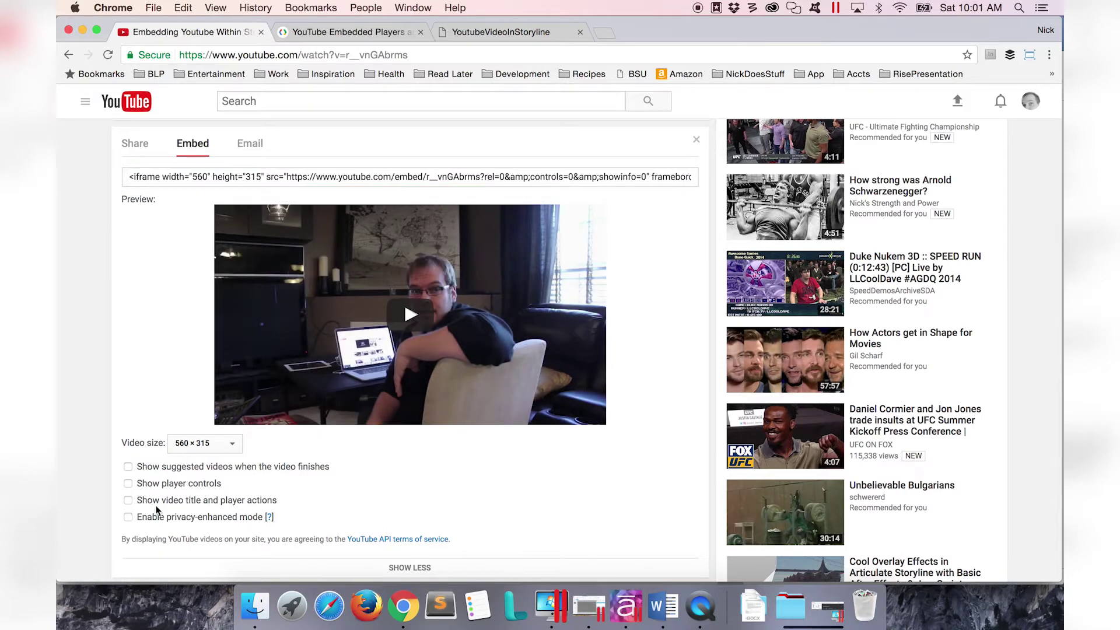
scroll(200, 500, "down", 1)
scroll(200, 500, "up", 1)
left_click(357, 182)
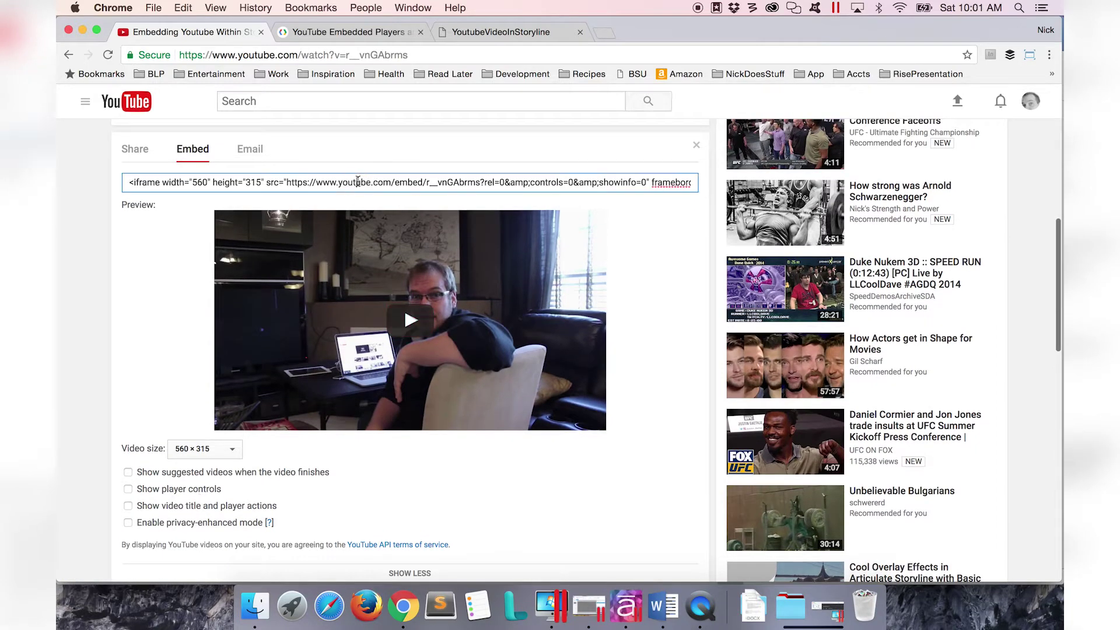
left_click_drag(286, 183, 650, 178)
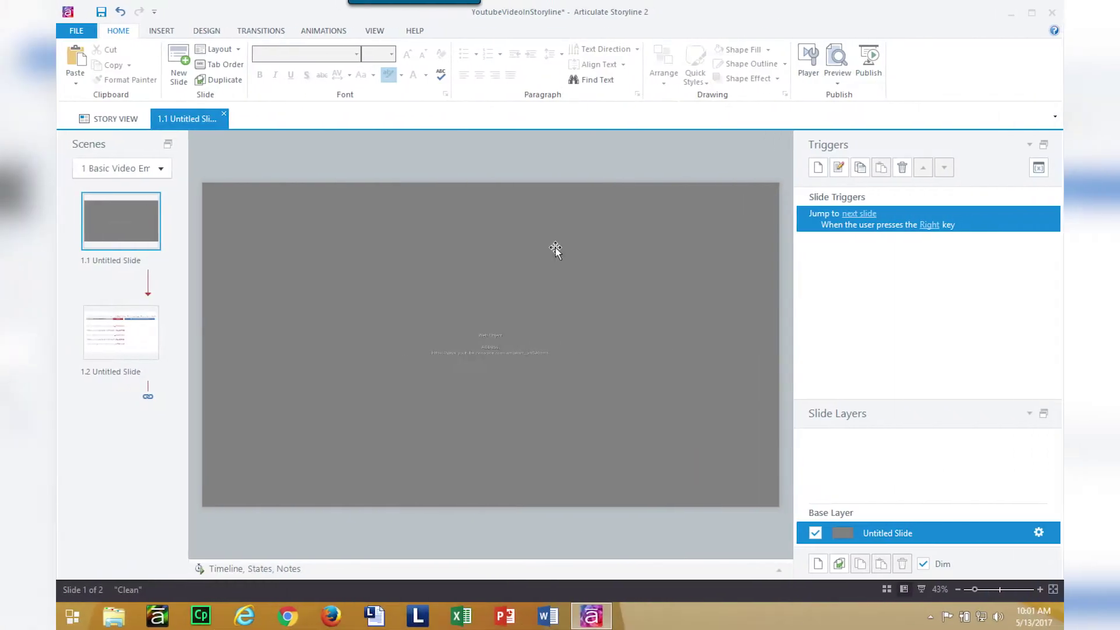
Step: Replace the web object's Address with the rel=0&controls=0&showinfo=0 embed URL
left_click(506, 226)
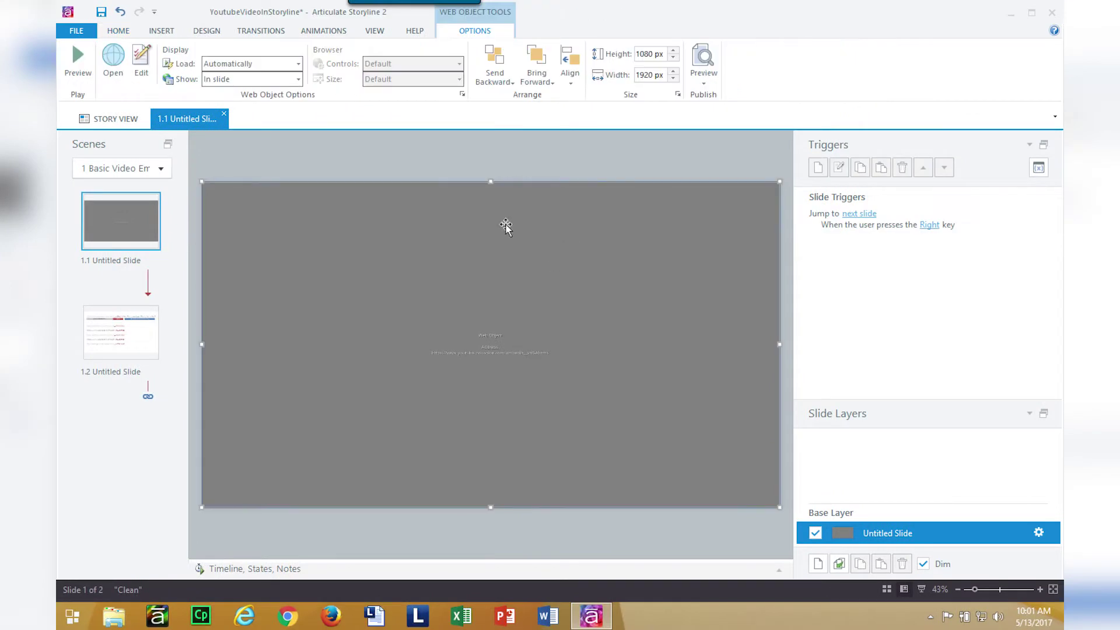
left_click(142, 64)
triple_click(560, 213)
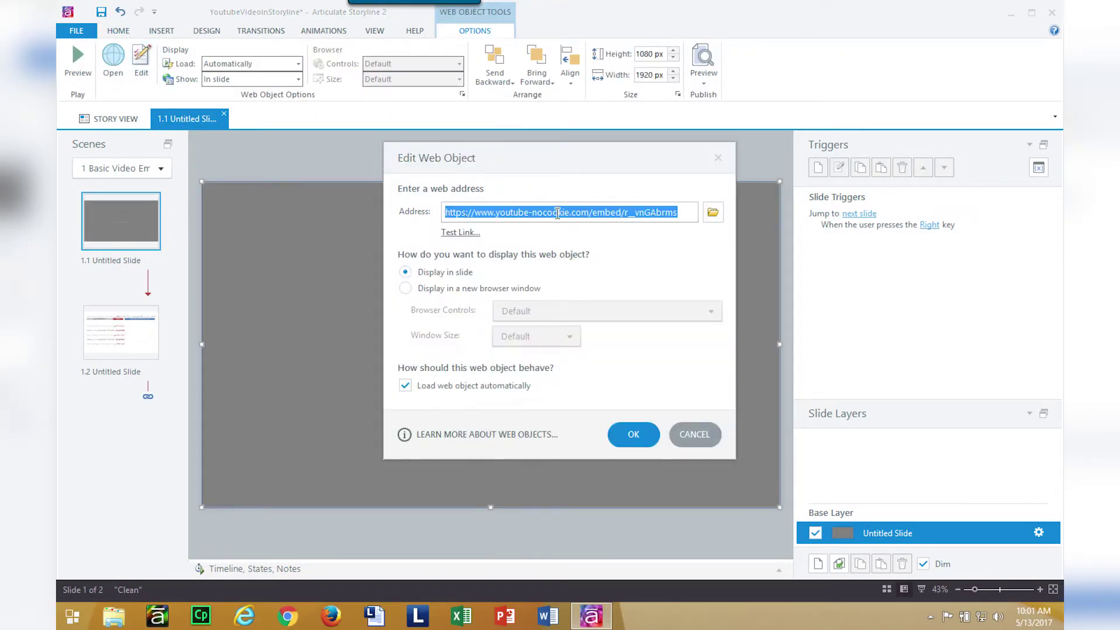
type("https://www.youtube-nocookie.com/embed/r__vnGAbrms?rel=0&amp;controls=0&amp;showinfo=0")
left_click(641, 435)
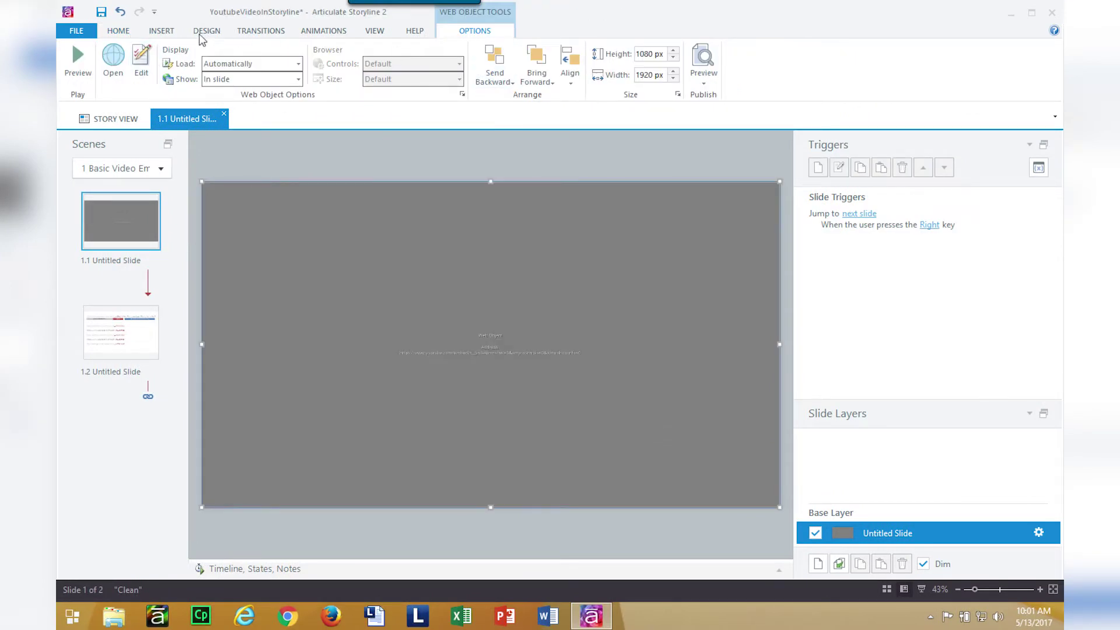
Step: Publish the course from Home > Publish
left_click(119, 33)
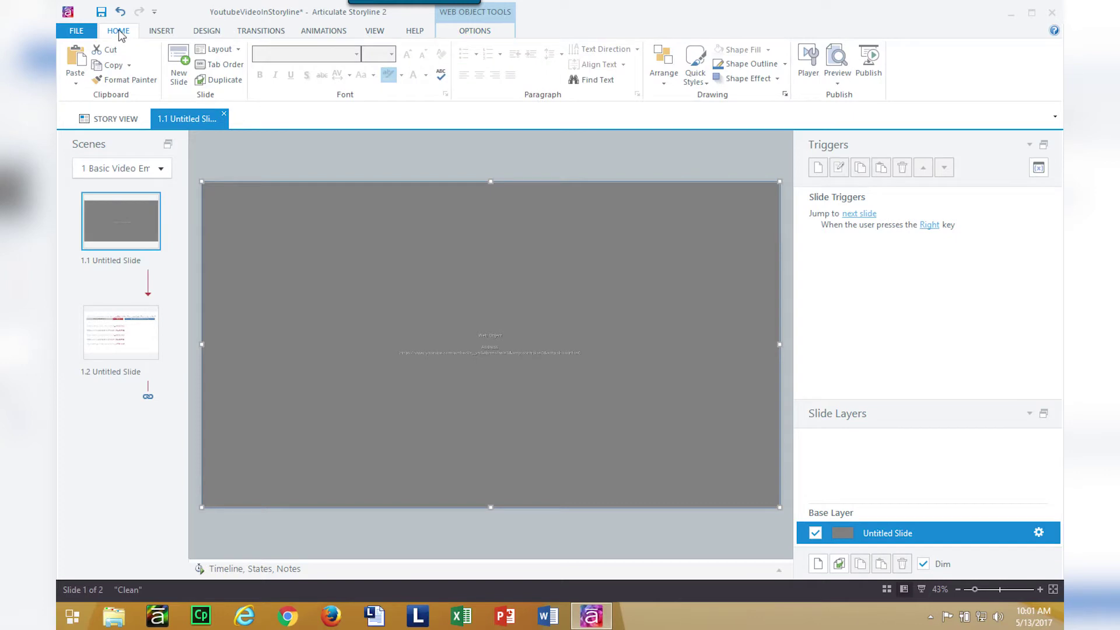
left_click(868, 61)
left_click(689, 516)
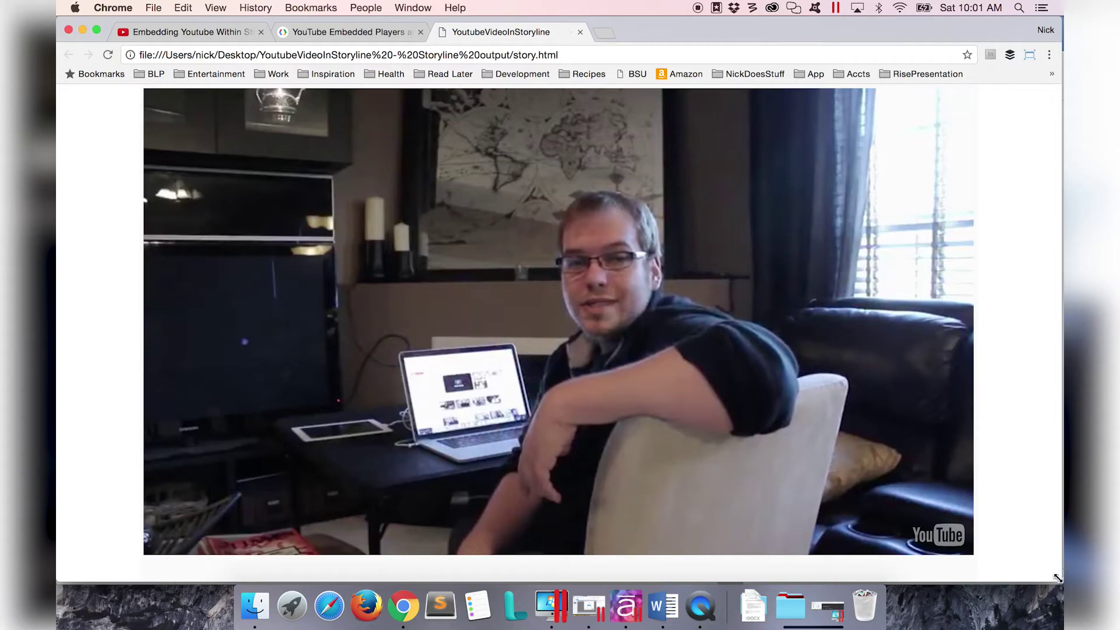
Step: Resize the browser showing story.html, then return to the YouTube tab's embed options
mouse_move(1057, 578)
left_mouse_down()
mouse_move(911, 370)
mouse_move(1000, 523)
mouse_move(755, 417)
mouse_move(665, 392)
mouse_move(1059, 514)
mouse_move(1057, 568)
left_mouse_up()
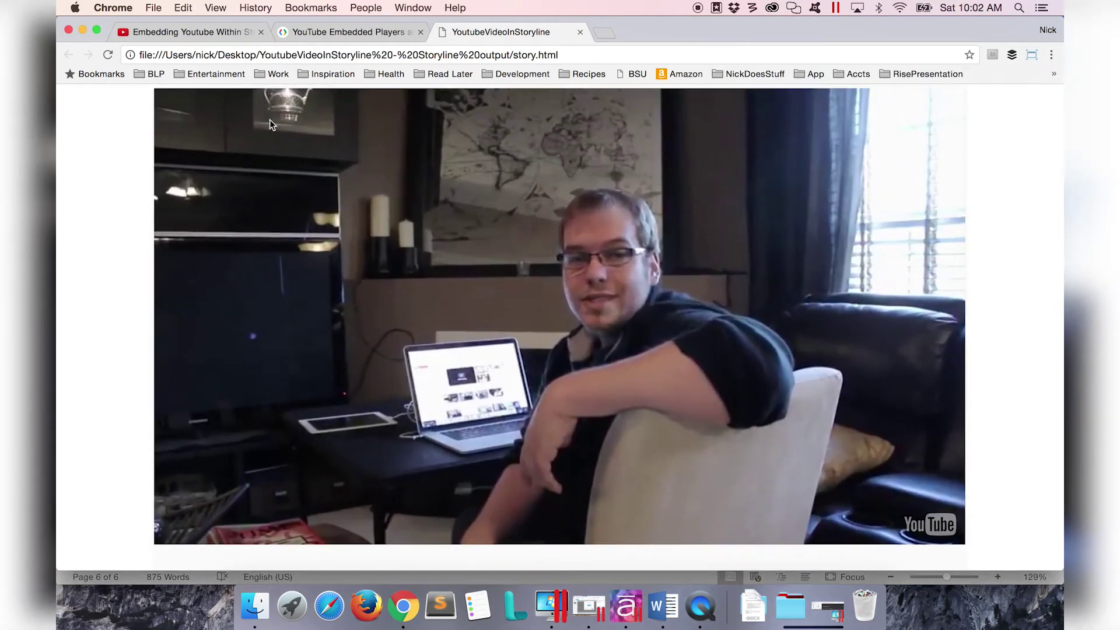
left_click(208, 38)
scroll(107, 325, "down", 2)
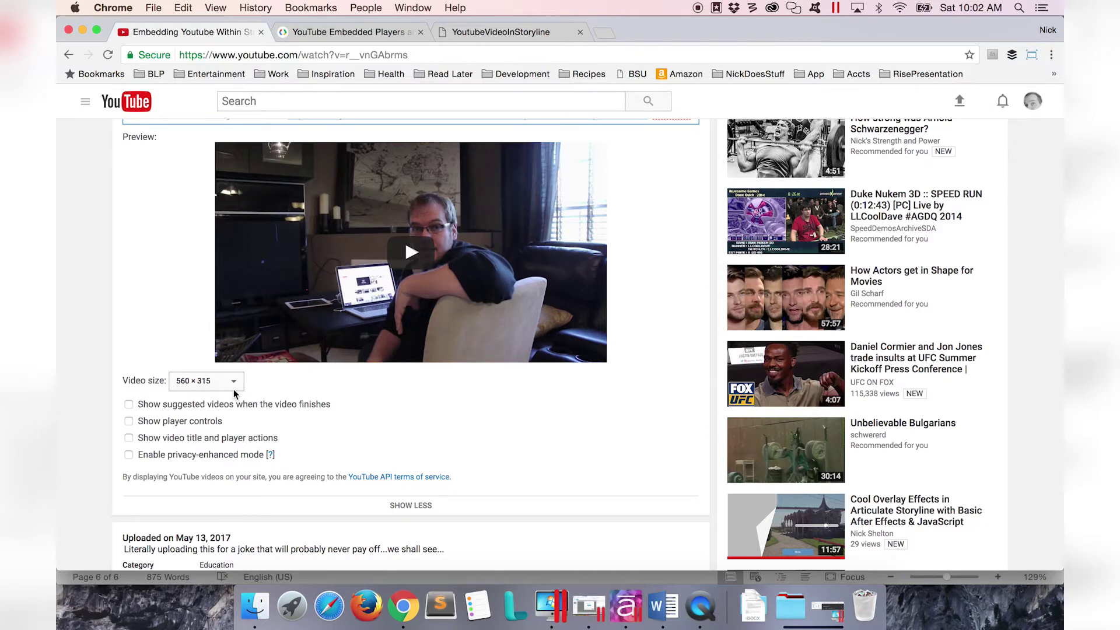
scroll(278, 366, "up", 3)
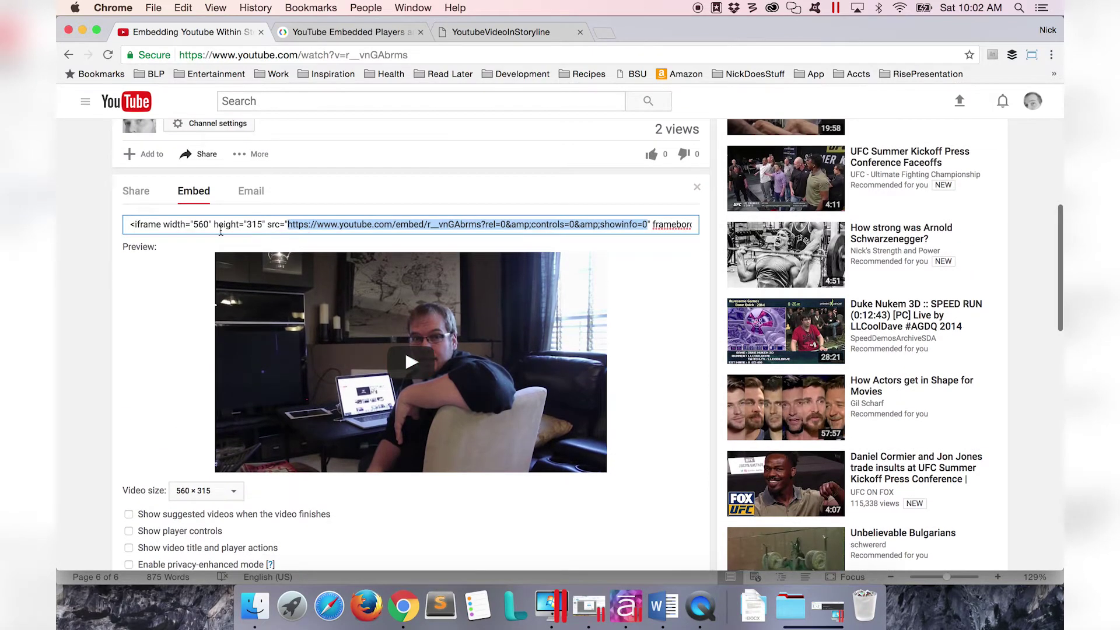
left_click(220, 232)
left_click(184, 228)
left_click(191, 225)
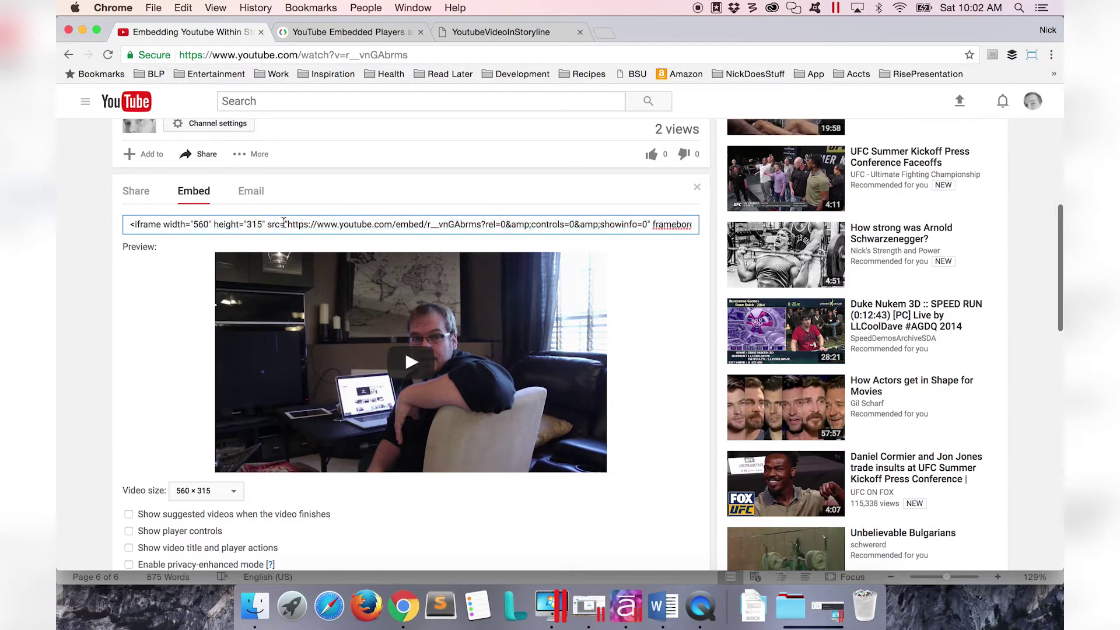
left_click_drag(287, 224, 372, 225)
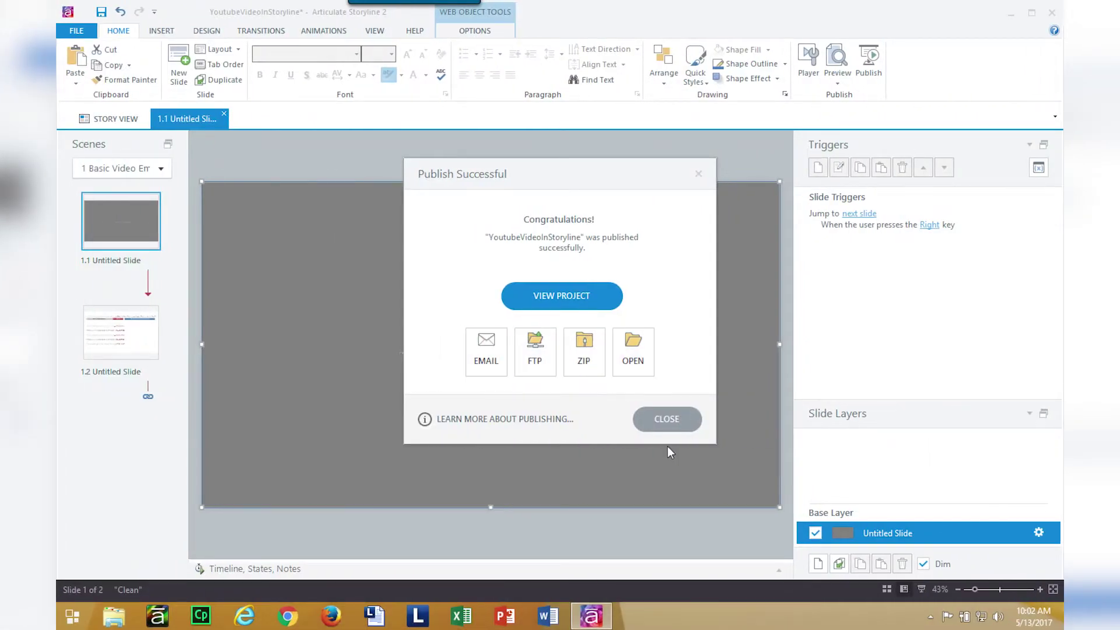
Step: Dismiss Storyline's Publish Successful message and return to the YoutubeVideoInStoryline course tab
left_click(657, 427)
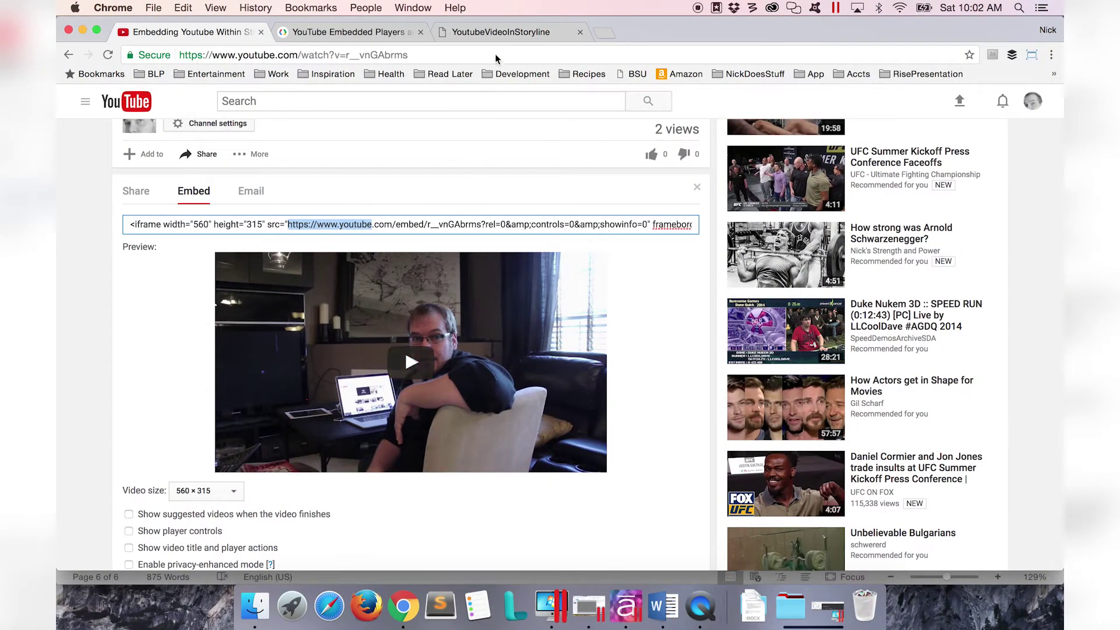
left_click(497, 36)
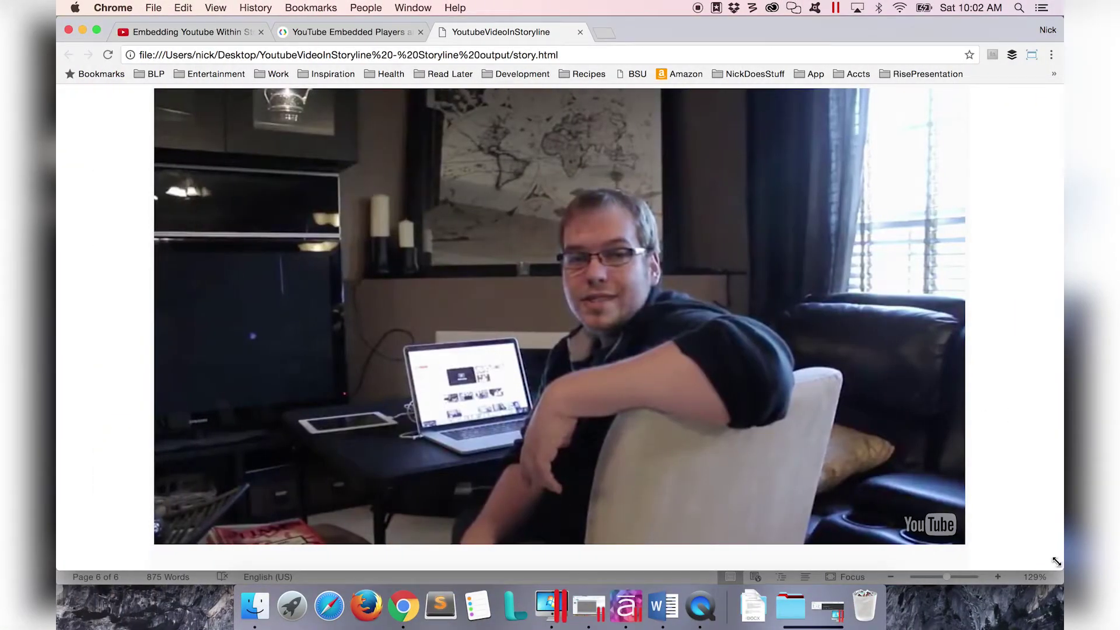
mouse_move(1058, 567)
left_mouse_down()
mouse_move(1015, 532)
mouse_move(1015, 232)
mouse_move(744, 387)
mouse_move(559, 446)
mouse_move(345, 193)
mouse_move(566, 325)
mouse_move(551, 418)
mouse_move(423, 327)
mouse_move(645, 465)
mouse_move(782, 450)
mouse_move(946, 527)
mouse_move(975, 528)
mouse_move(1056, 587)
left_mouse_up()
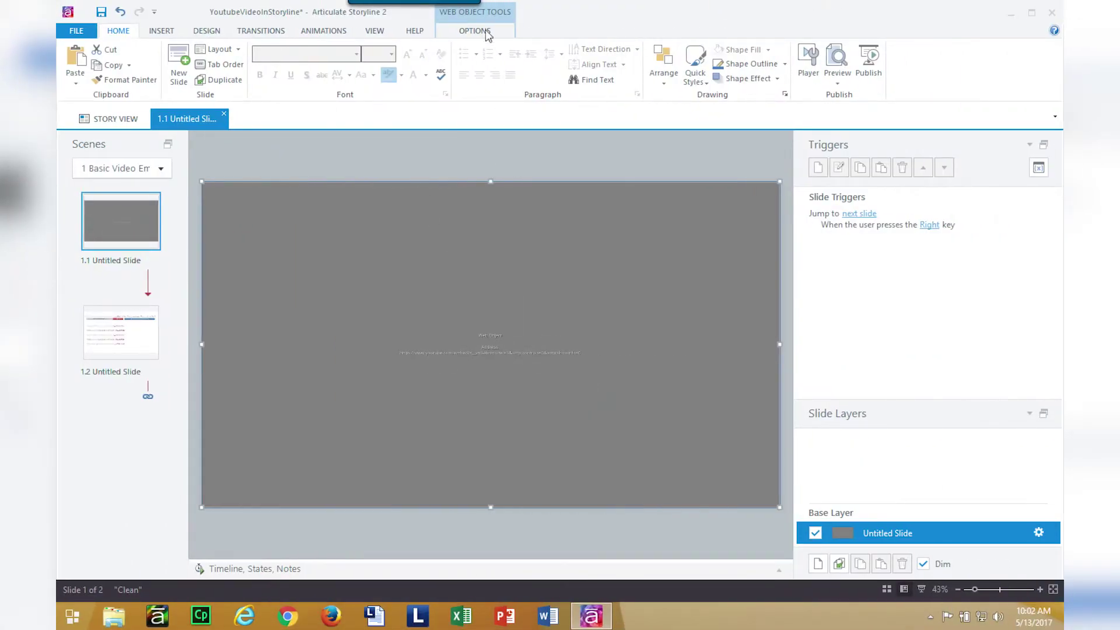
Step: Append &autoplay=1 to the end of the web object's YouTube address
left_click(486, 30)
left_click(140, 55)
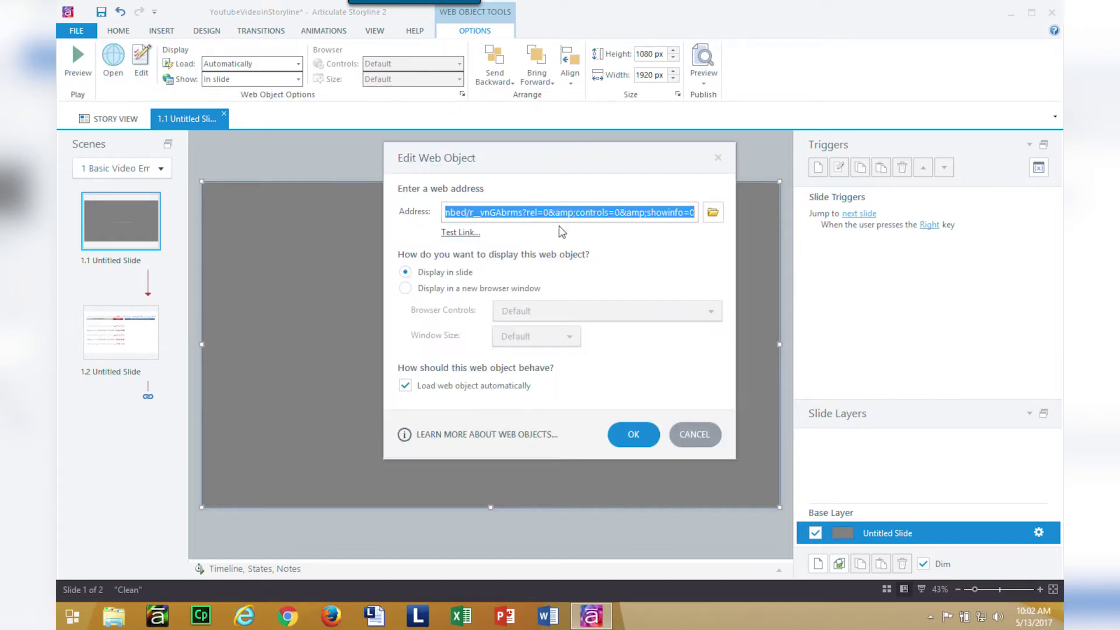
left_click(652, 213)
left_click(631, 210)
left_click_drag(631, 210, 697, 212)
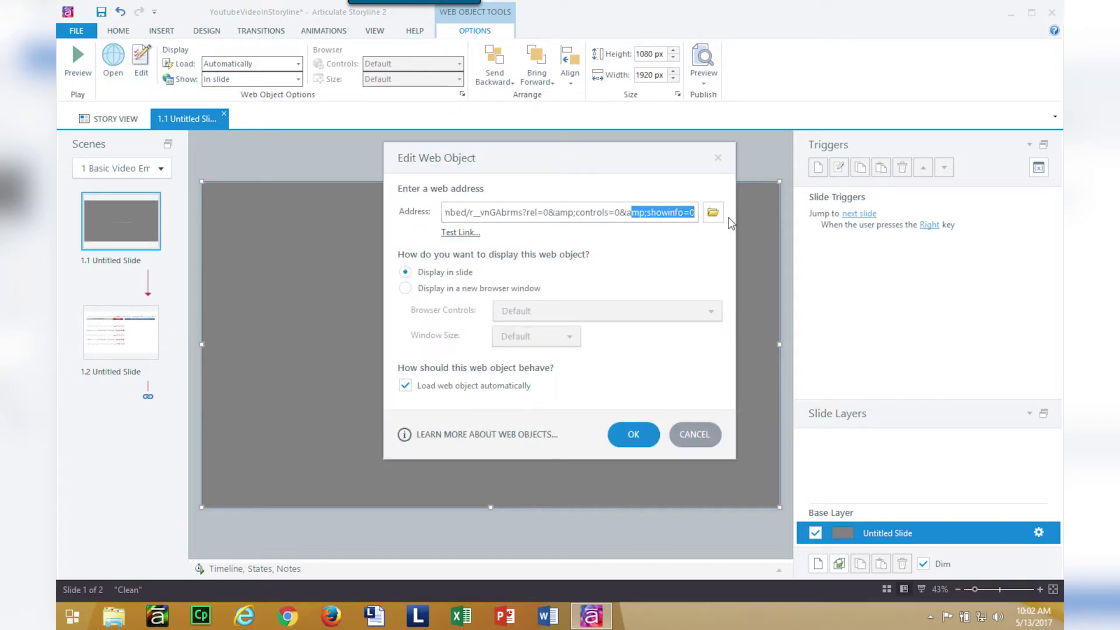
left_click(695, 212)
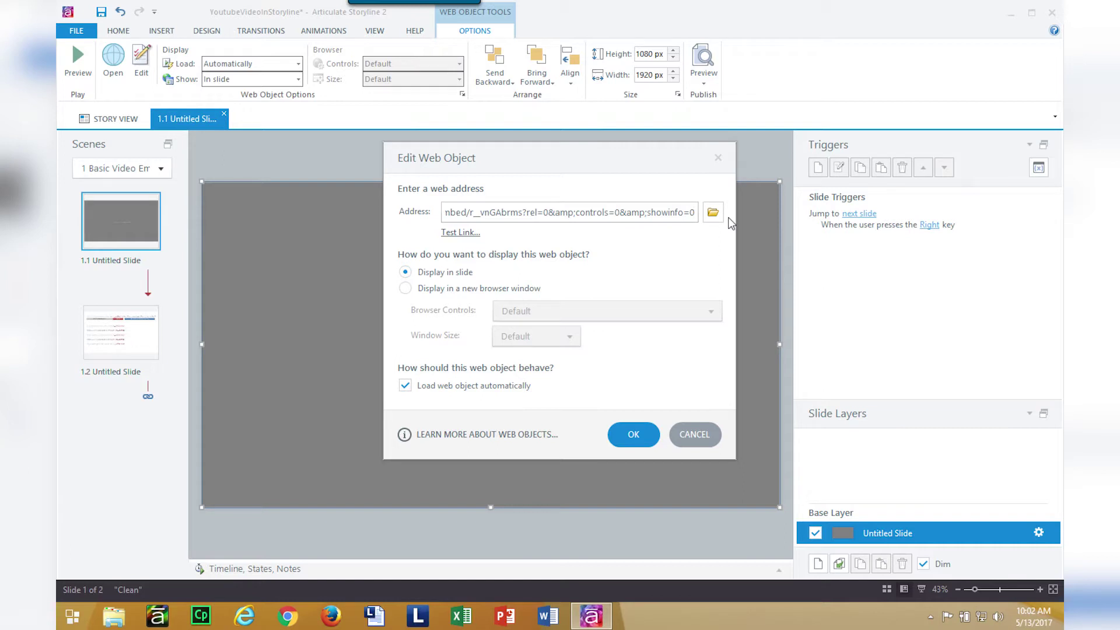
type("&amp;")
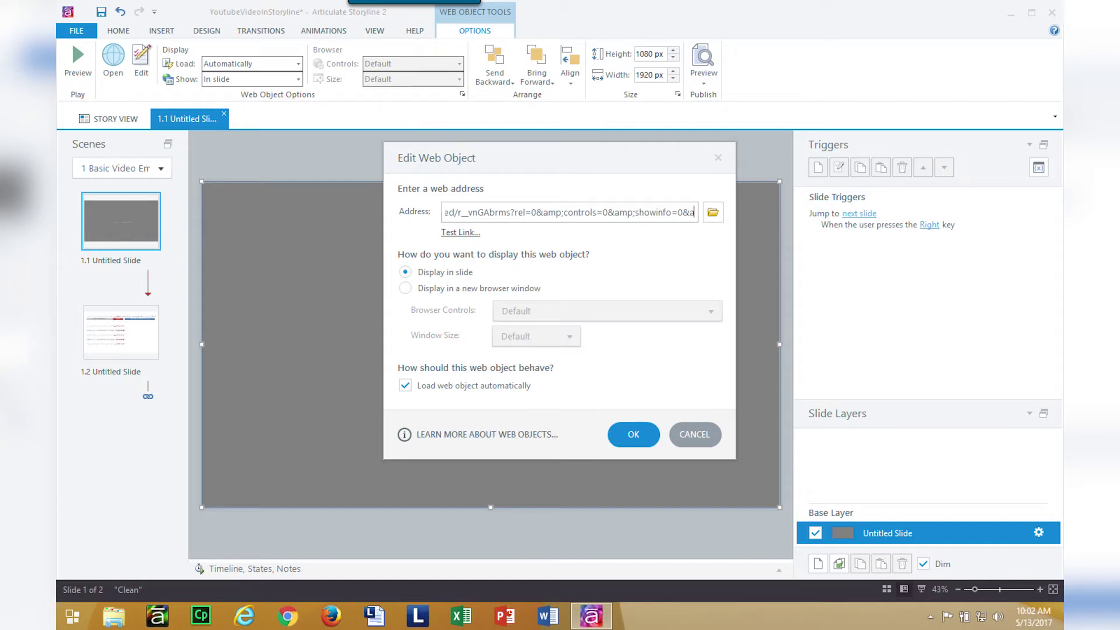
type("autoplay=")
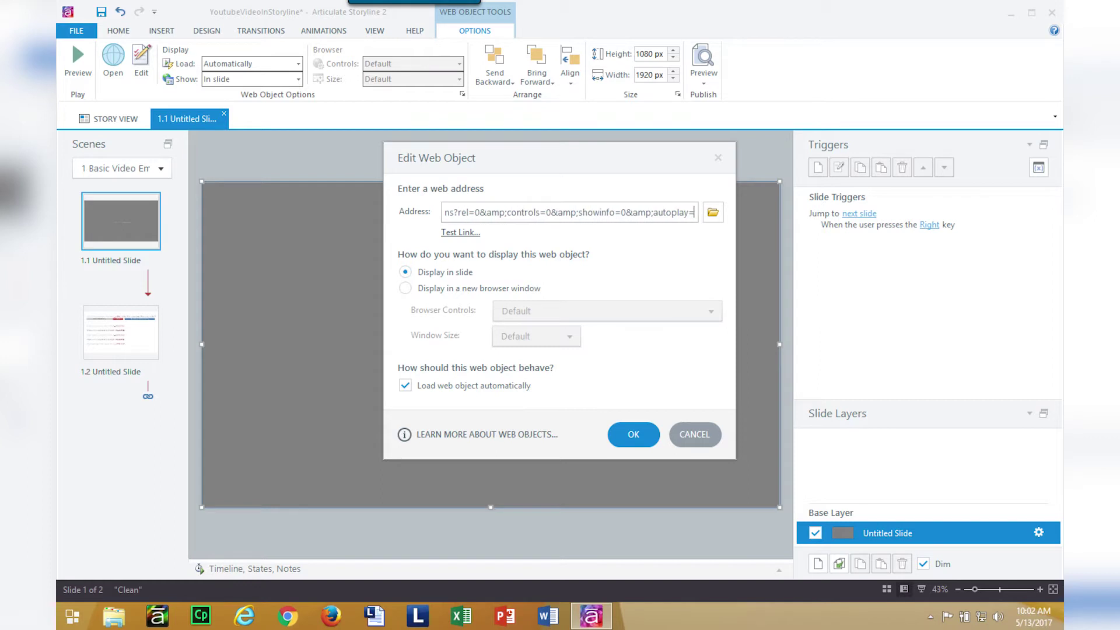
type("1")
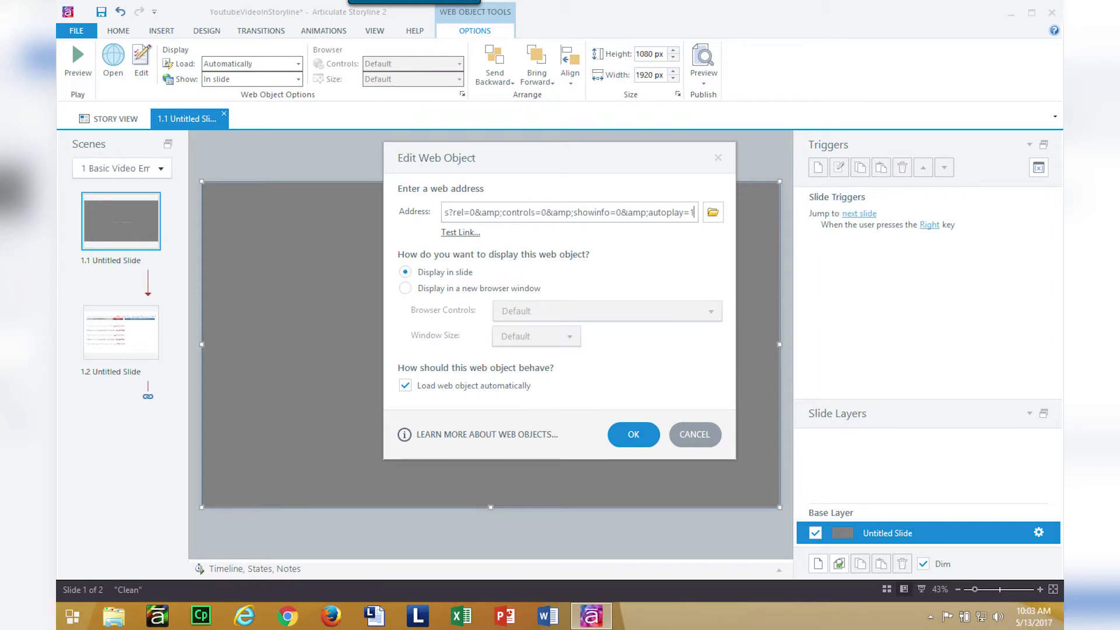
left_click(633, 435)
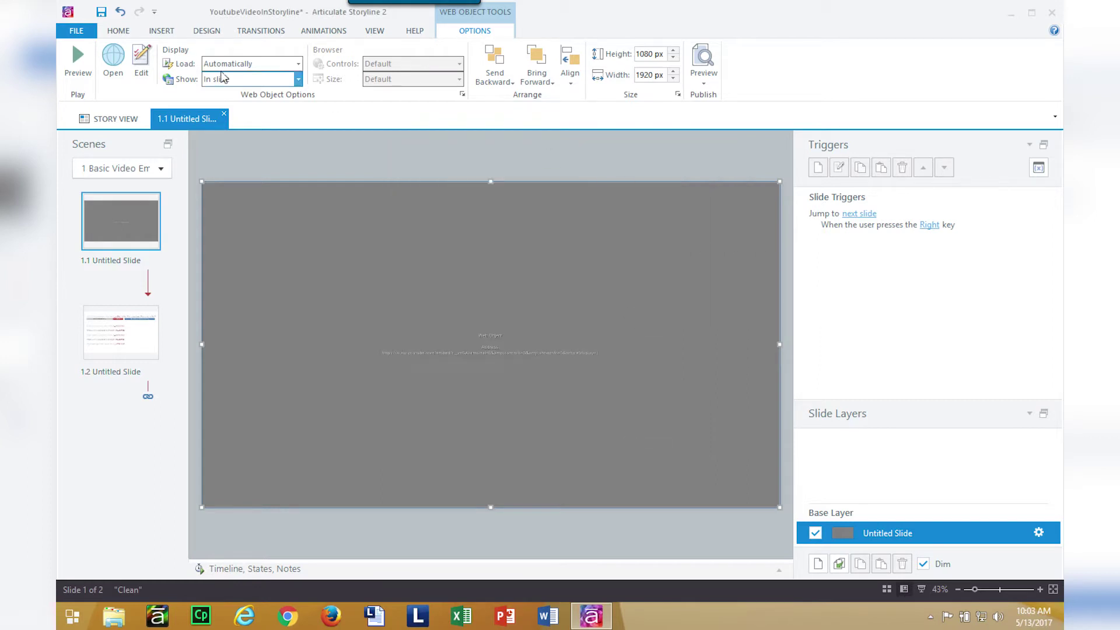
Step: Publish the course again from Home > Publish
left_click(119, 30)
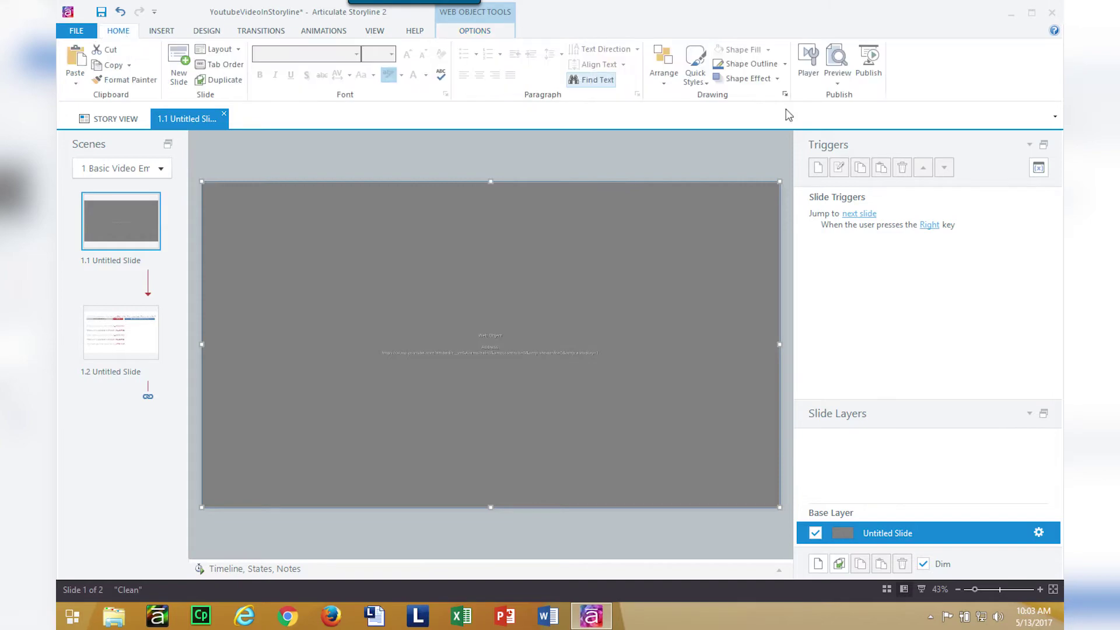
left_click(868, 64)
left_click(671, 517)
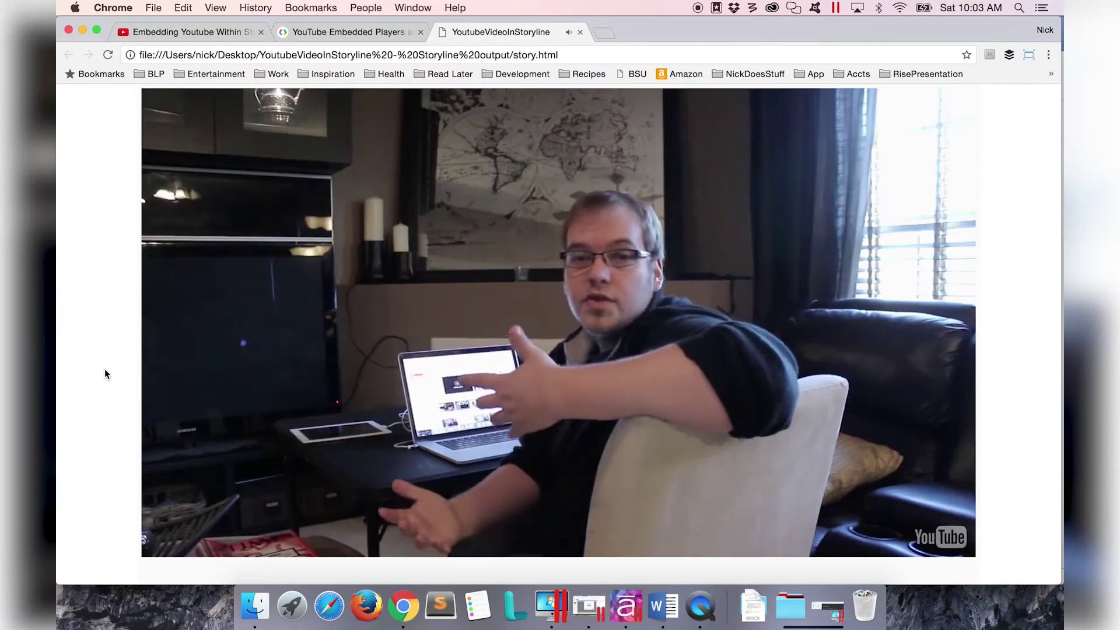
Step: Pause the embedded YouTube video playing in the published course, then return to the parameters documentation
left_click(359, 403)
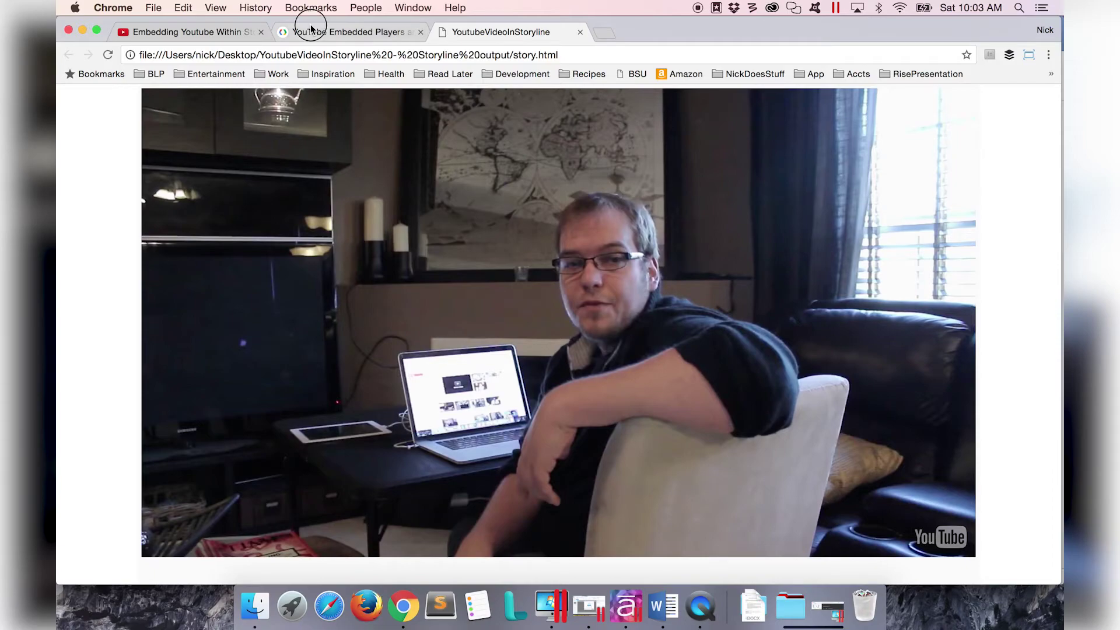
left_click(327, 31)
Step: Scroll up the YouTube player parameters page to the Supported parameters table
scroll(414, 243, "up", 10)
scroll(414, 245, "up", 15)
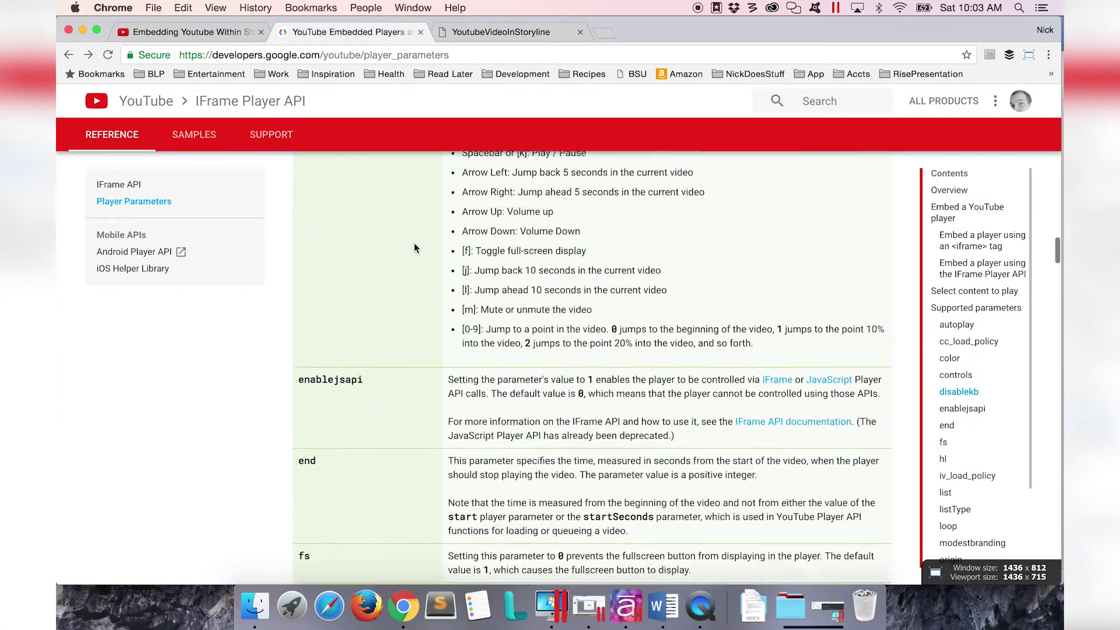
scroll(414, 243, "up", 5)
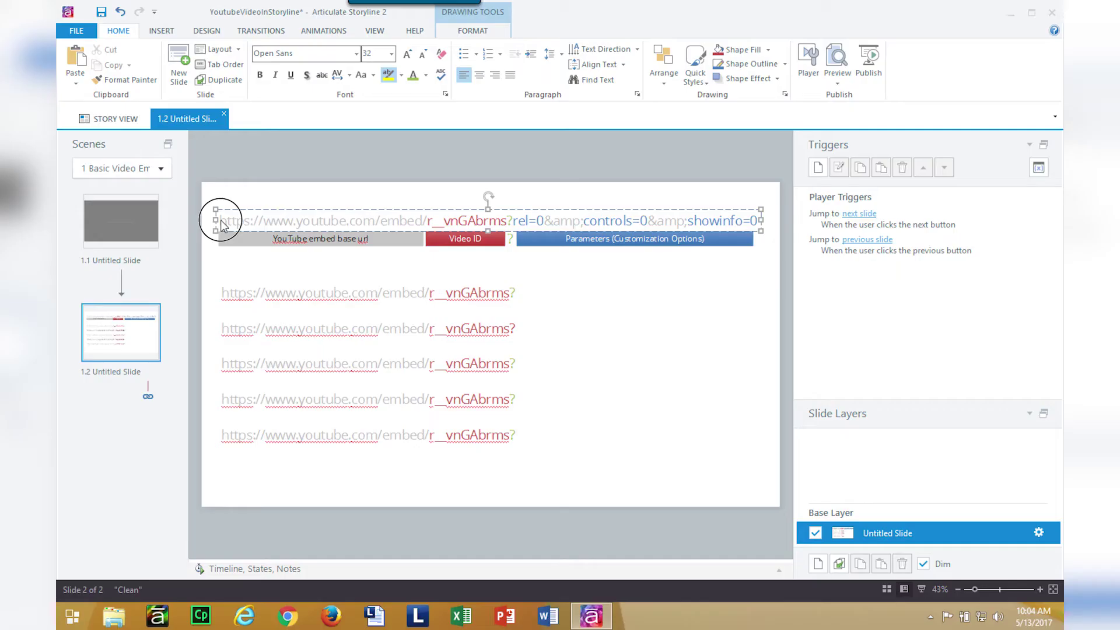
left_click_drag(220, 218, 761, 257)
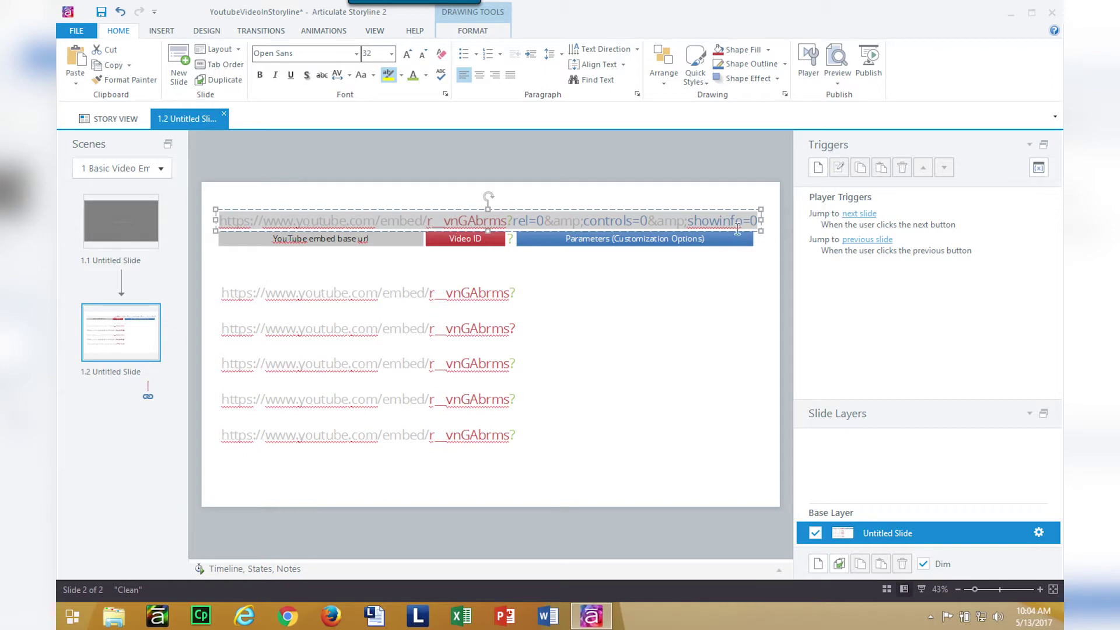
left_click(421, 278)
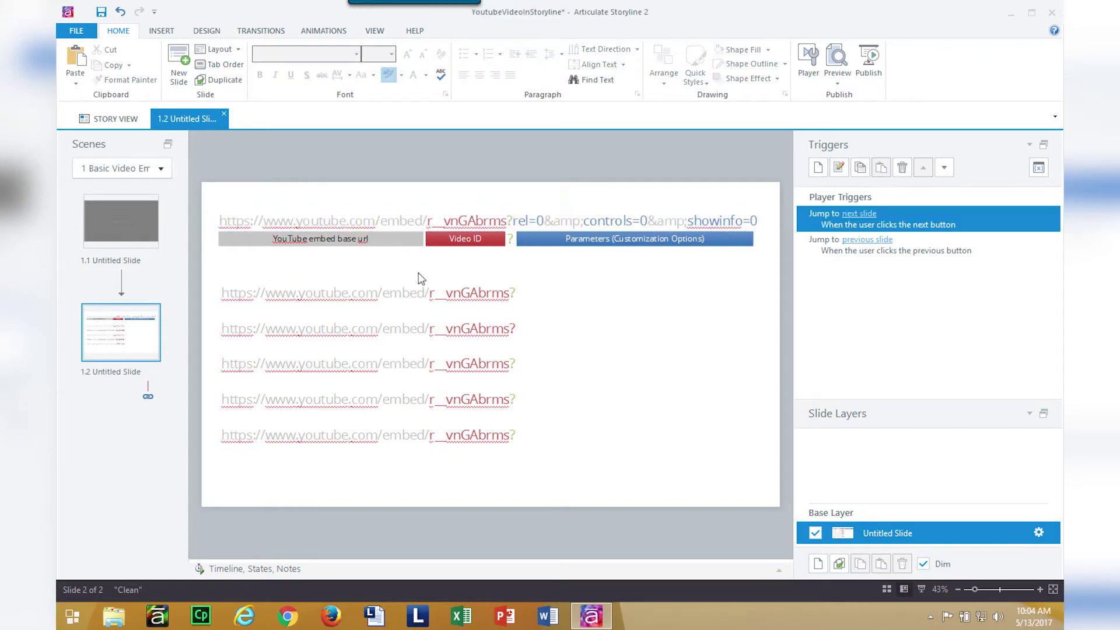
left_click(424, 223)
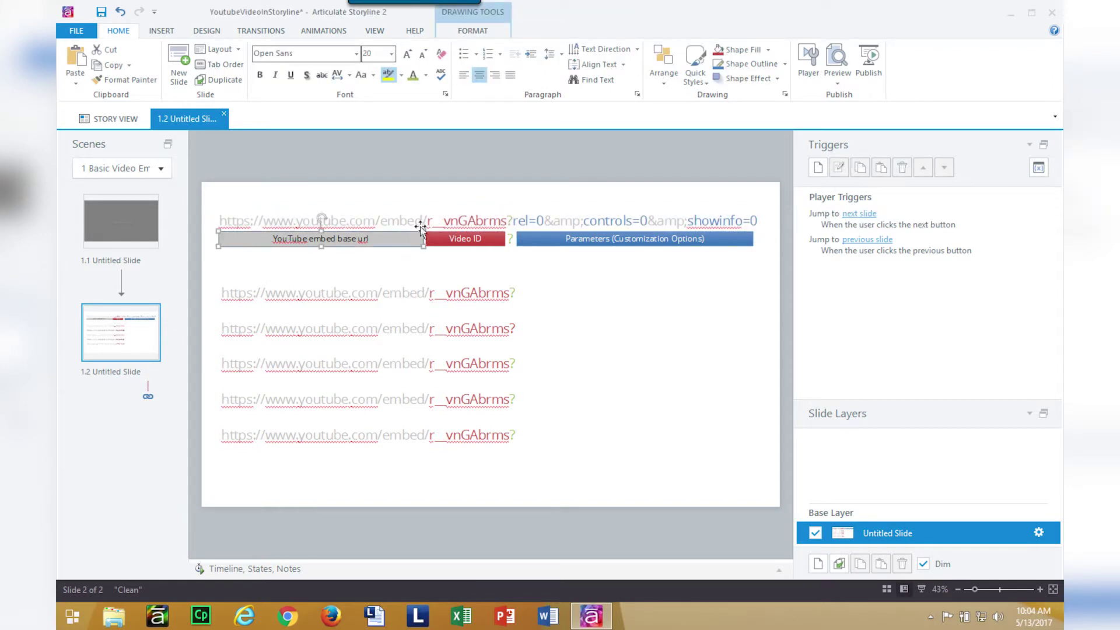
left_click_drag(426, 223, 226, 215)
left_click(450, 220)
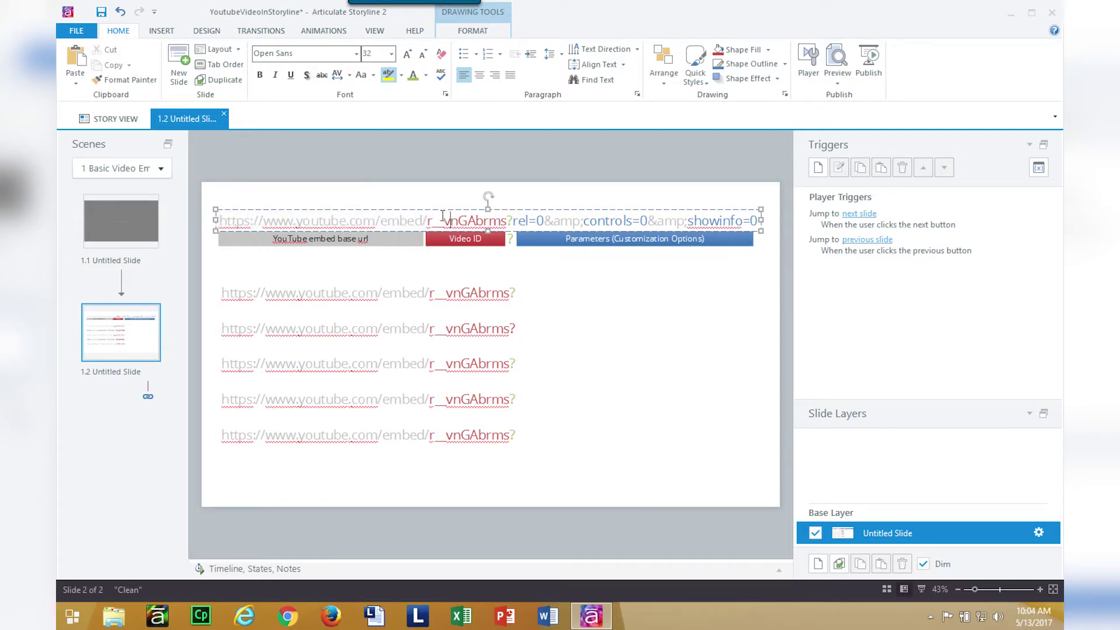
left_click(426, 222)
left_click_drag(426, 222, 499, 219)
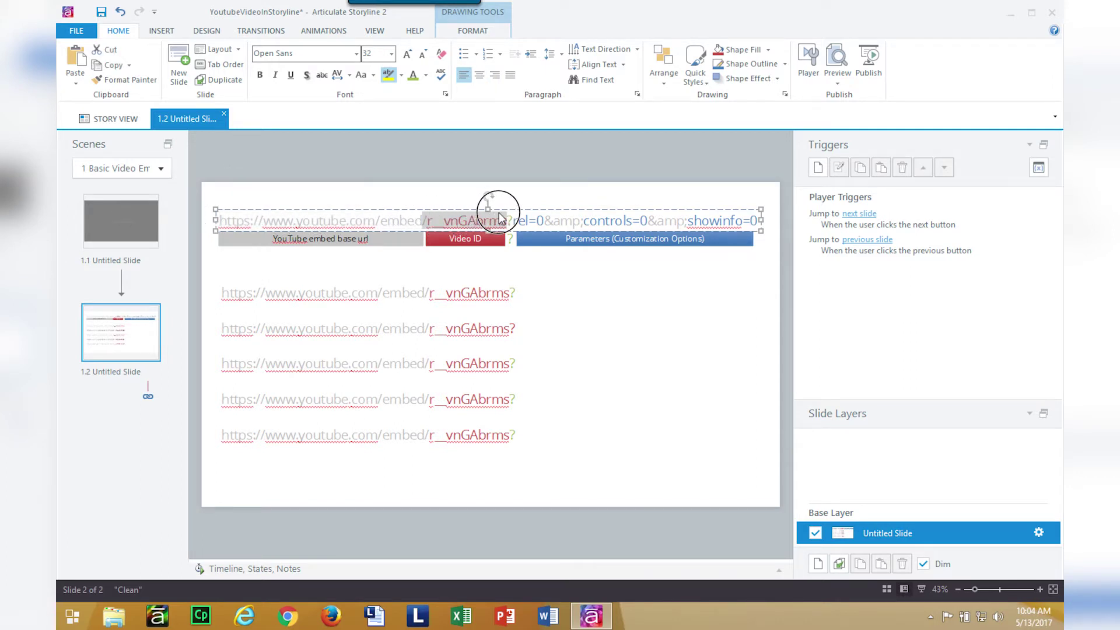
left_click(512, 220)
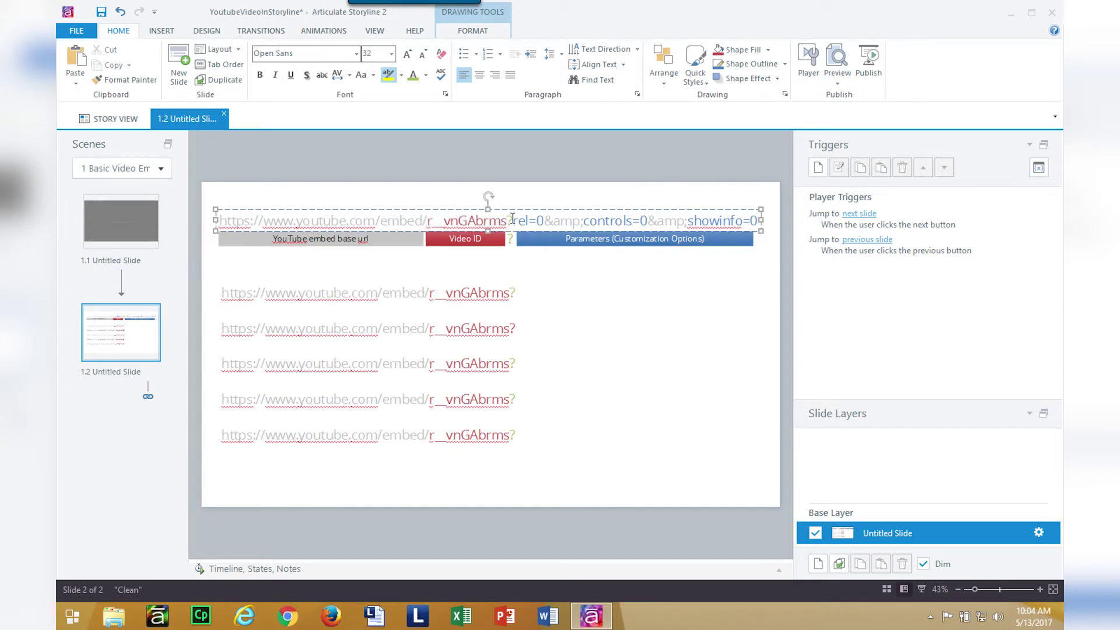
key("shift+Left")
left_click_drag(512, 220, 543, 220)
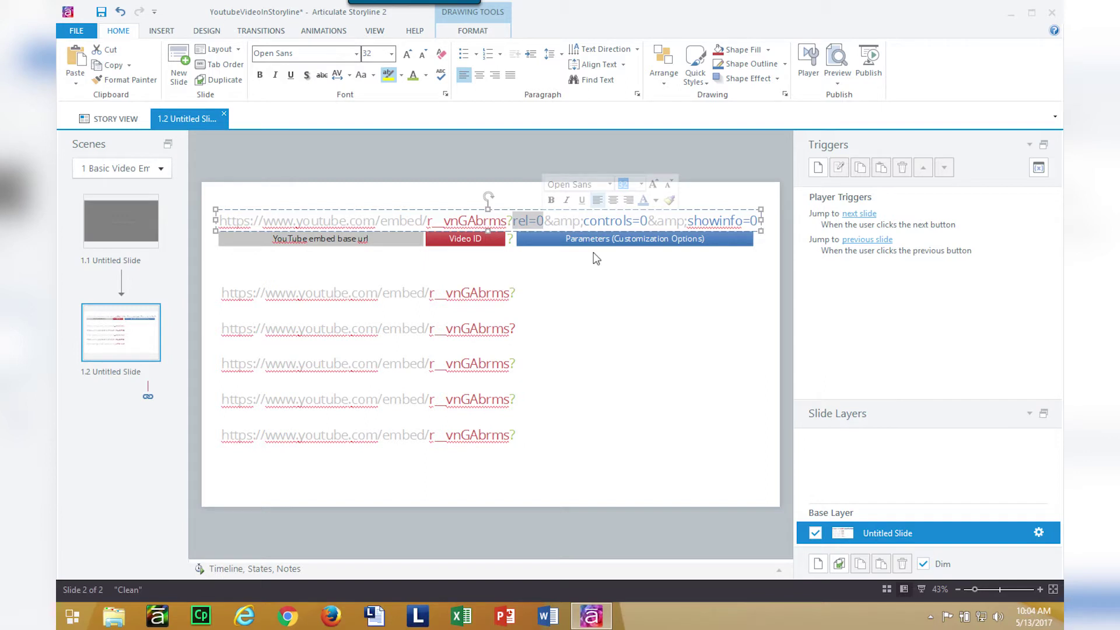
left_click(584, 220)
left_click_drag(584, 221, 754, 222)
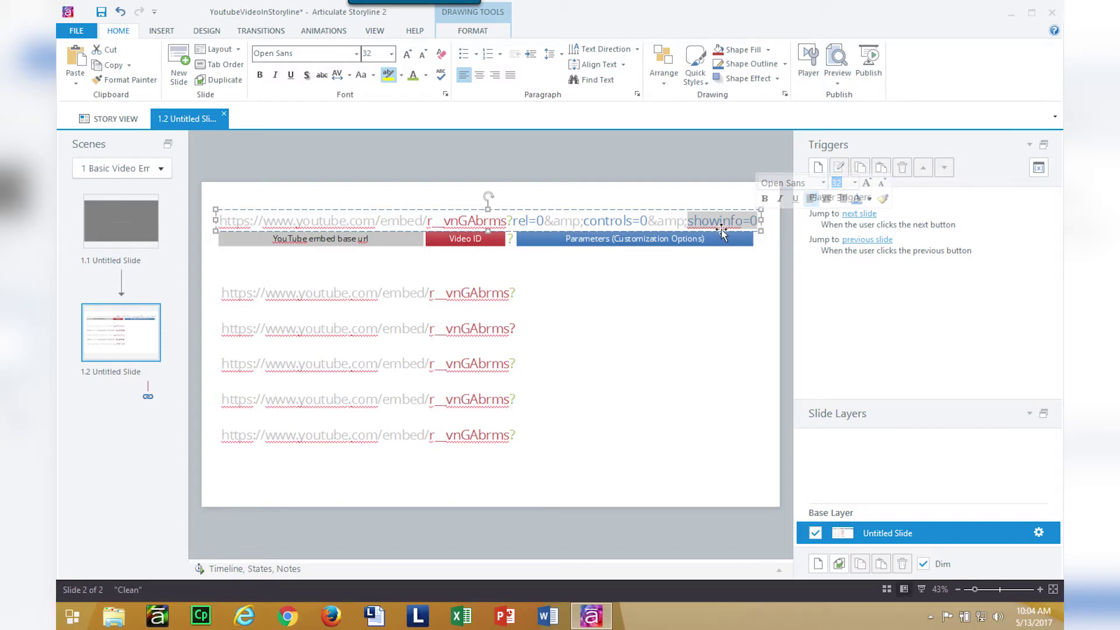
left_click(606, 222)
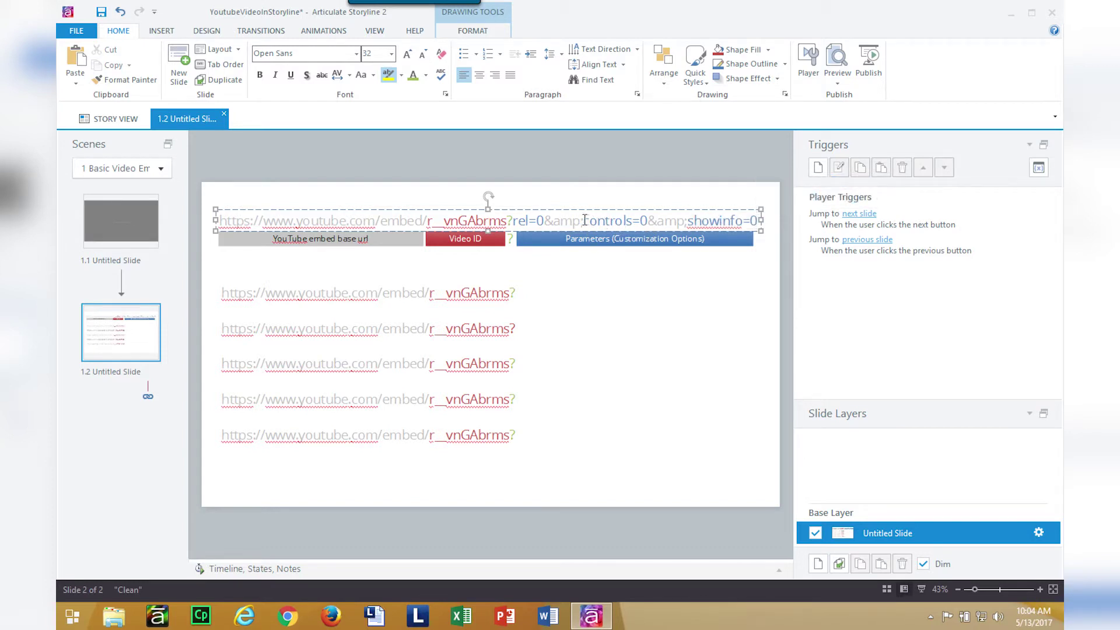
left_click(546, 221)
left_click_drag(546, 221, 582, 222)
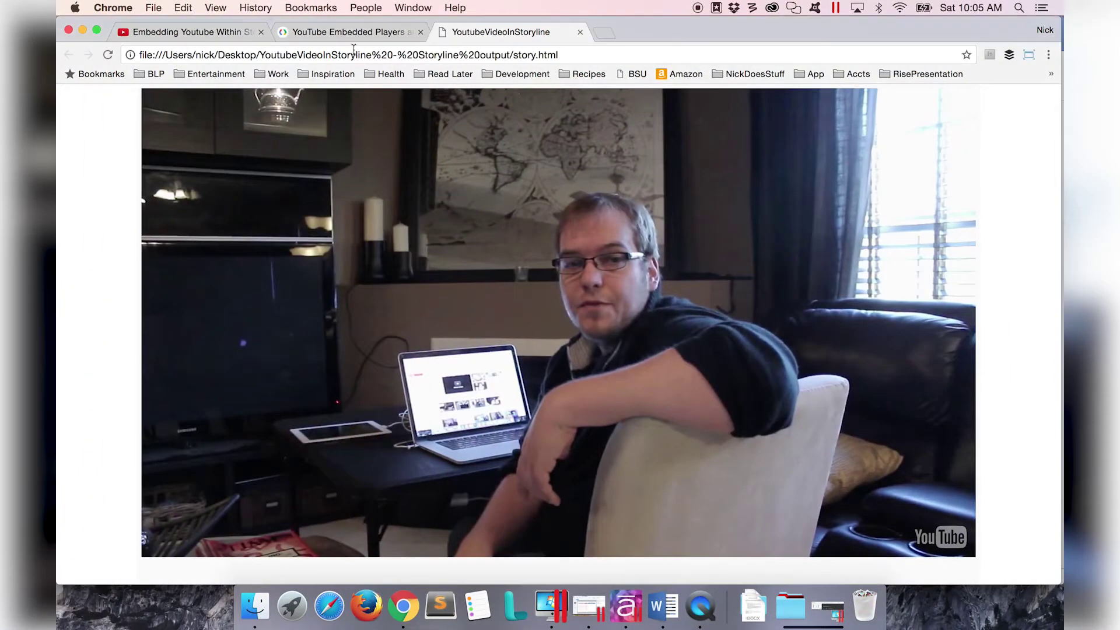
Step: View the YouTube video's embed code, then select the second example URL in Storyline
left_click(227, 39)
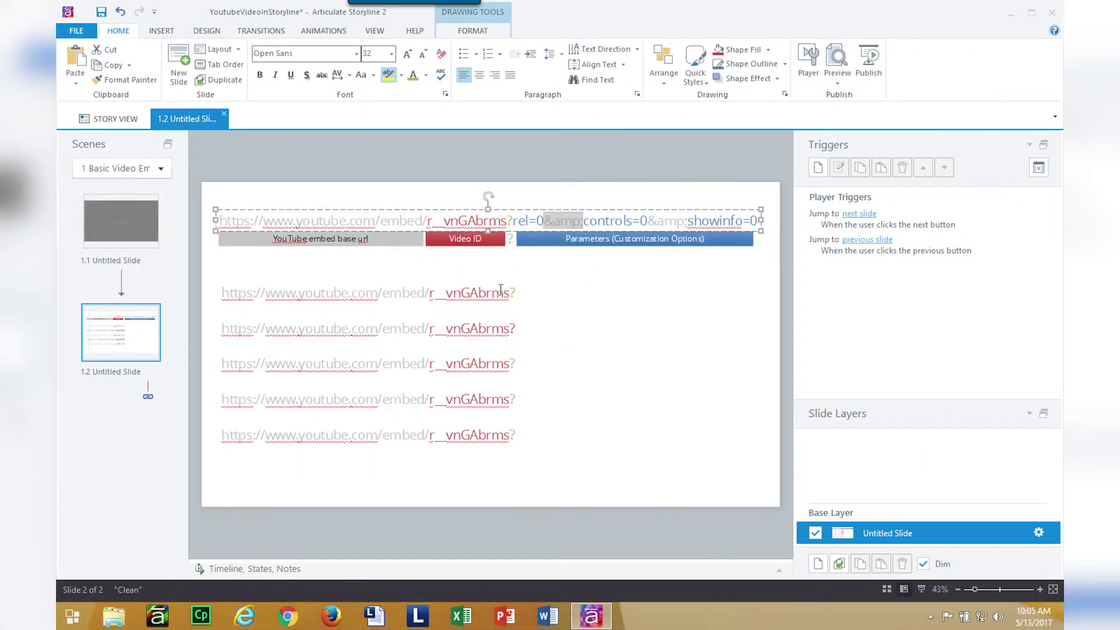
left_click(512, 295)
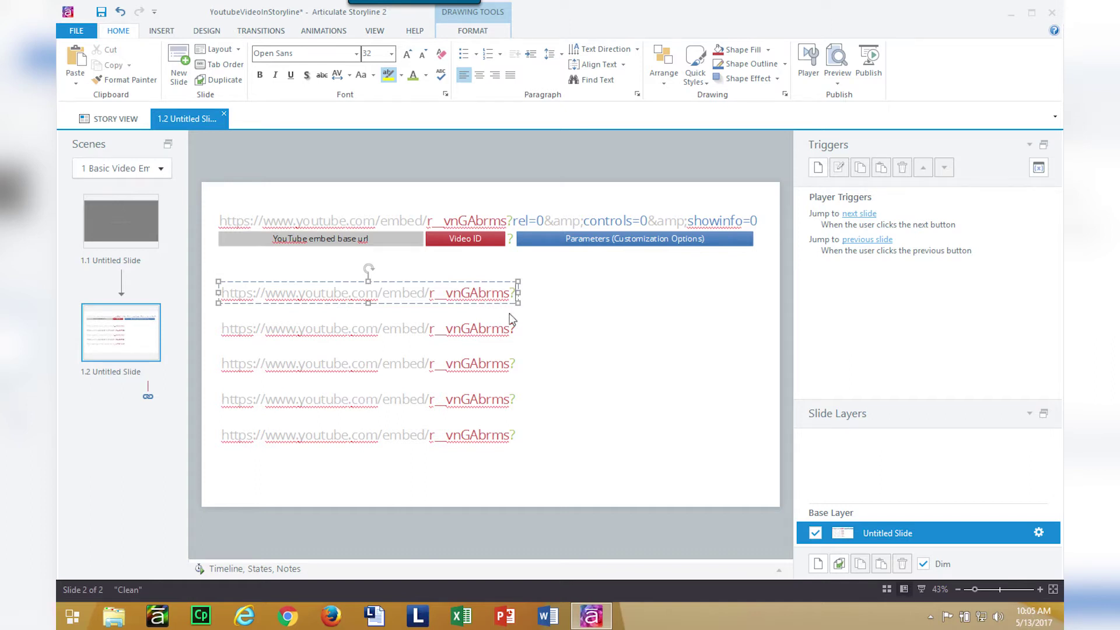
Step: Append autoplay=1&amp;conrols=0 after the ? in the second example URL
type("autop")
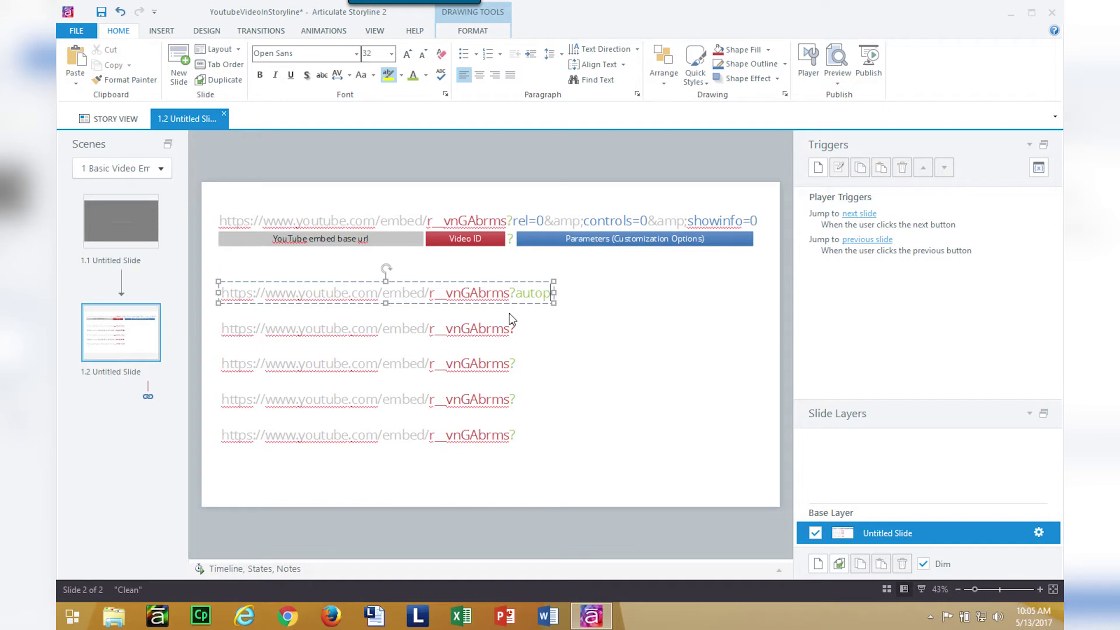
type("lay=")
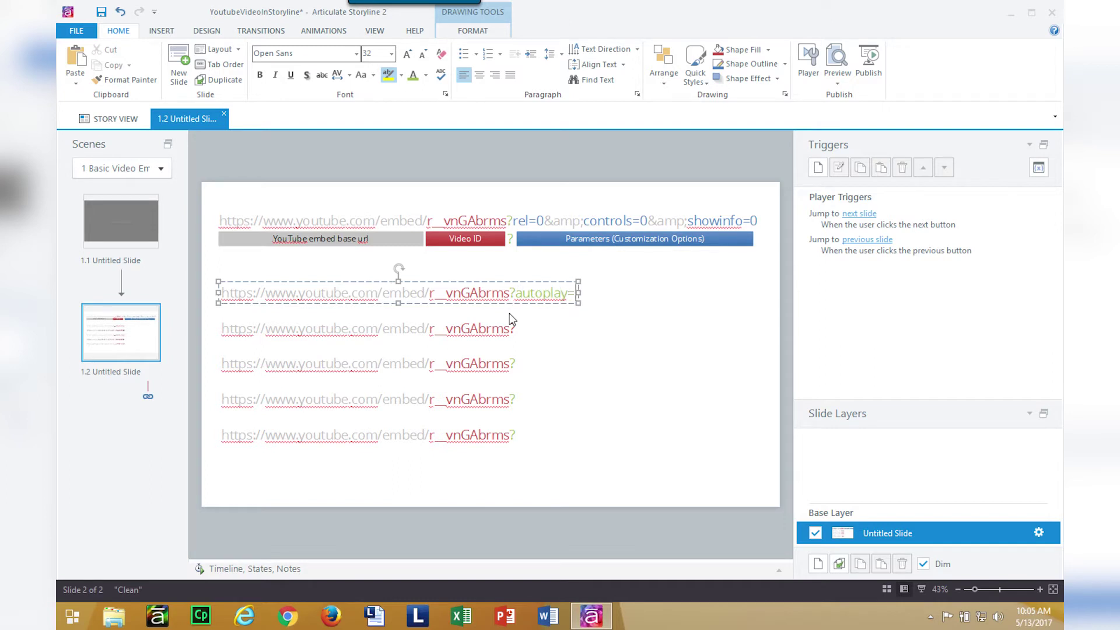
type("1&amp")
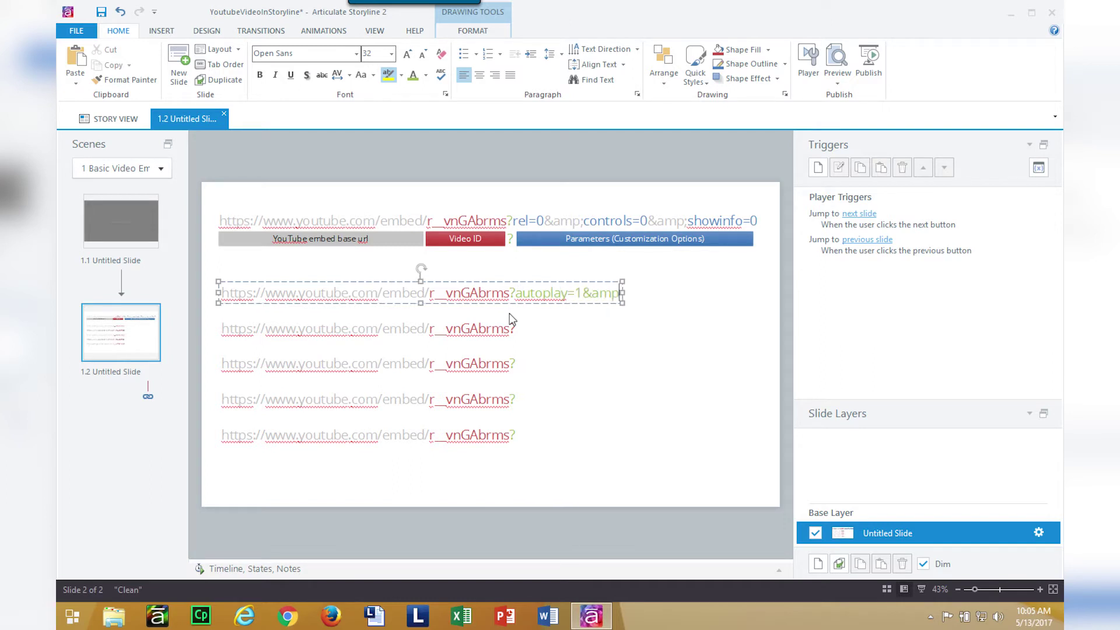
type(";conrols")
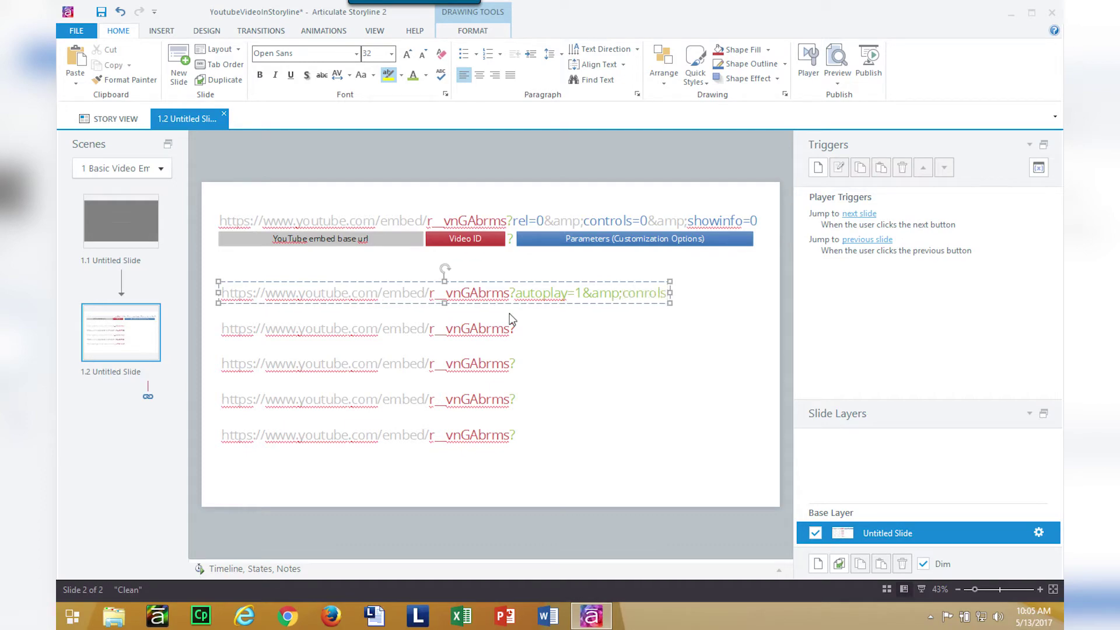
type("=0")
left_click(479, 318)
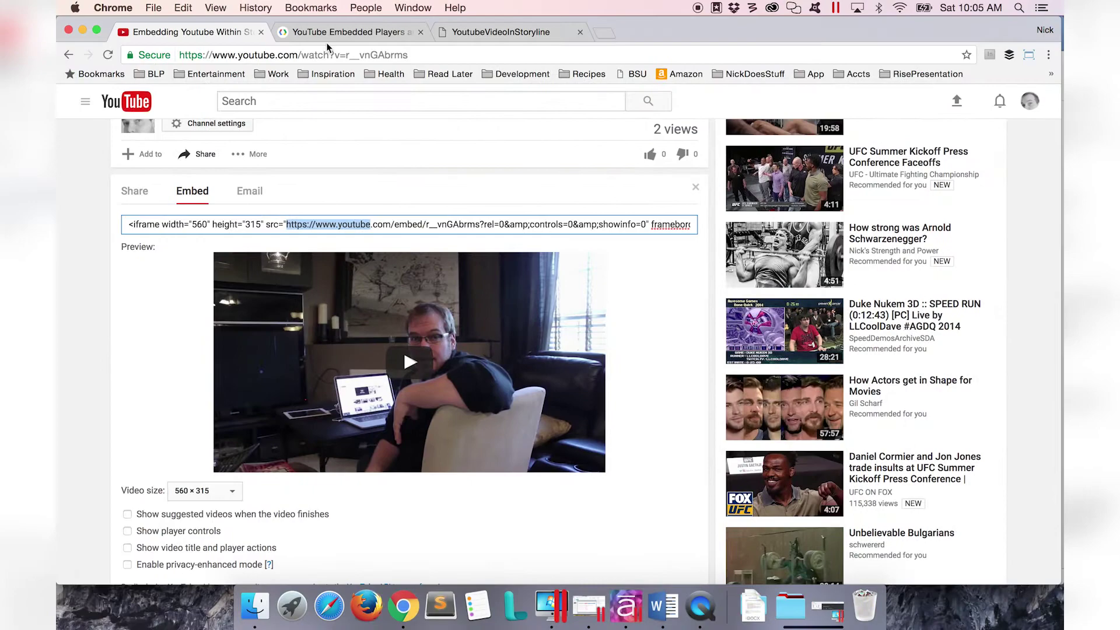
Step: Scroll the player parameters reference down to the rel, showinfo and start entries
left_click(324, 35)
scroll(344, 360, "down", 1)
scroll(344, 359, "down", 15)
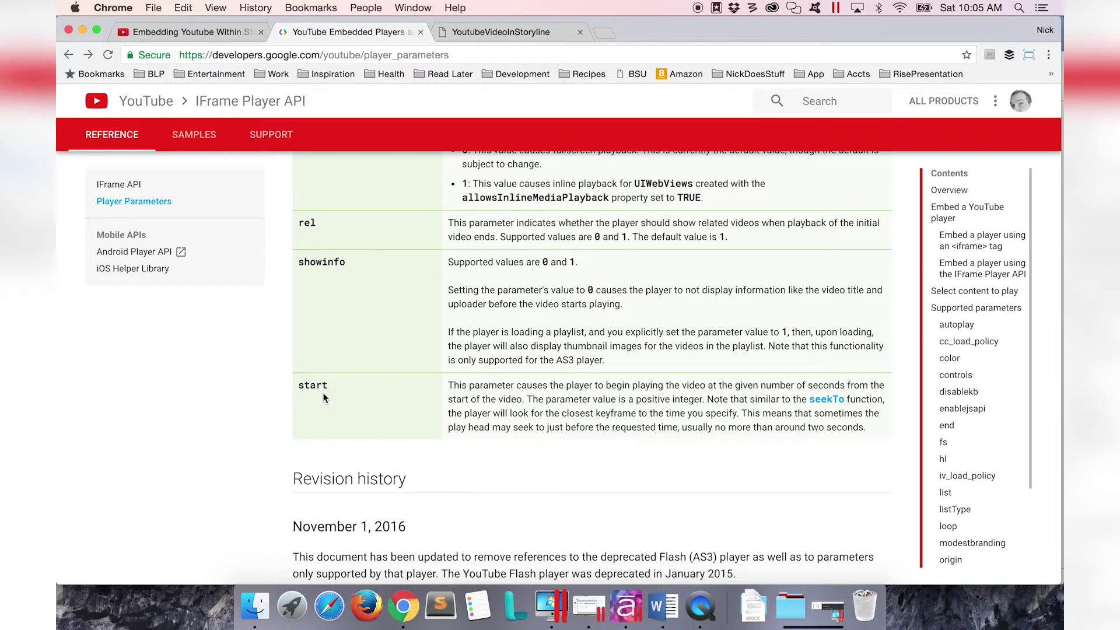
Step: Add start=30&amp;autoplay=1 to the third example URL and loop=1&amp;autoplay=1 to the fourth
left_click(516, 36)
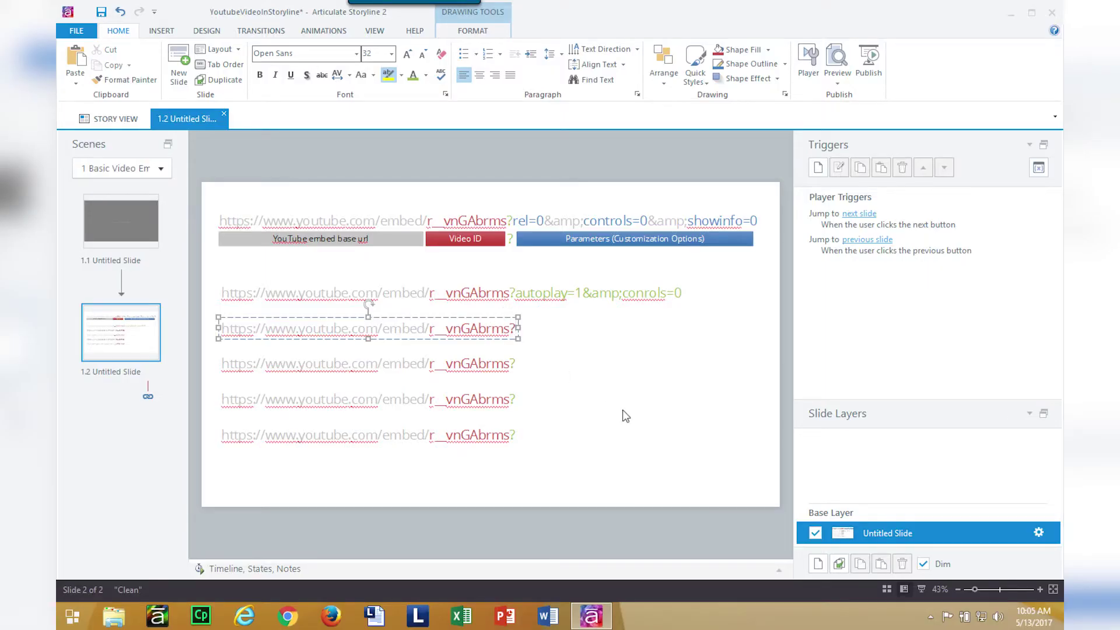
type("start=30")
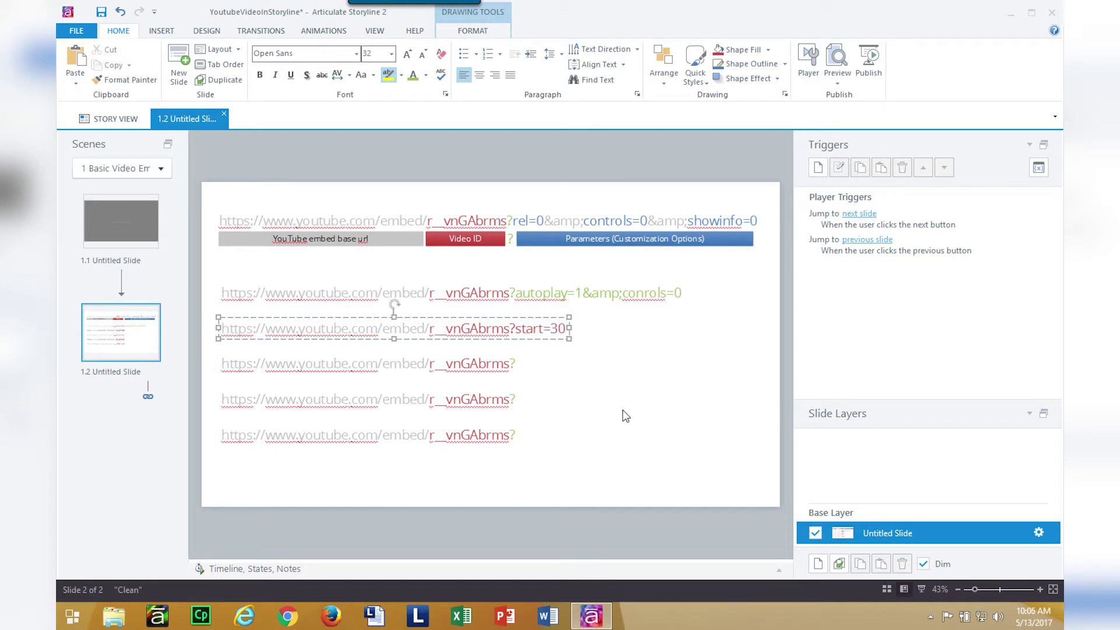
type("&amp;")
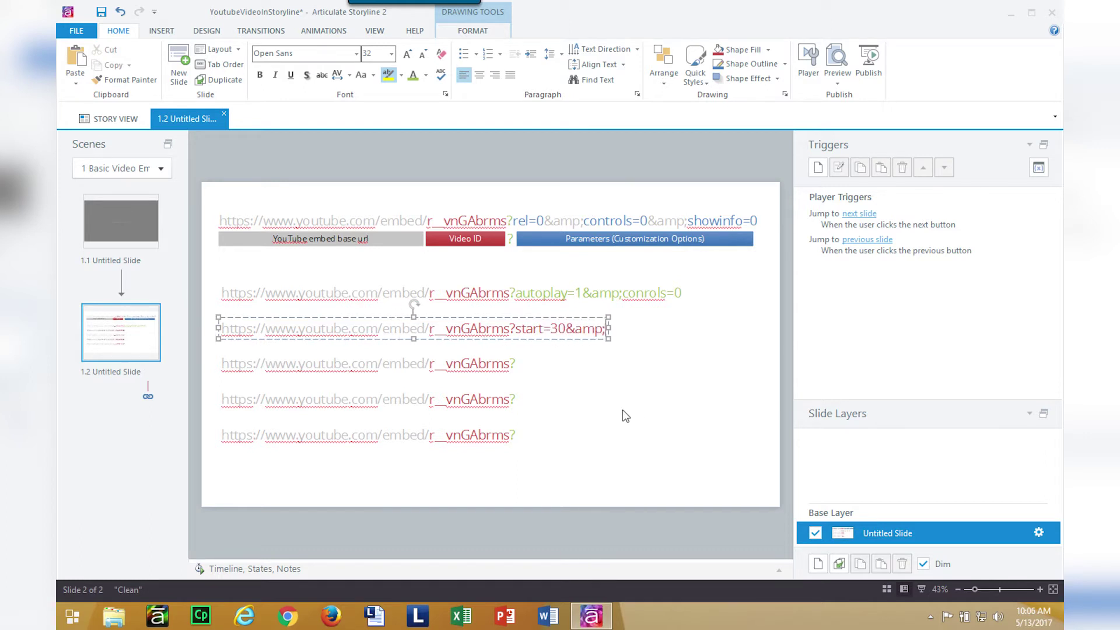
type("autoplay=")
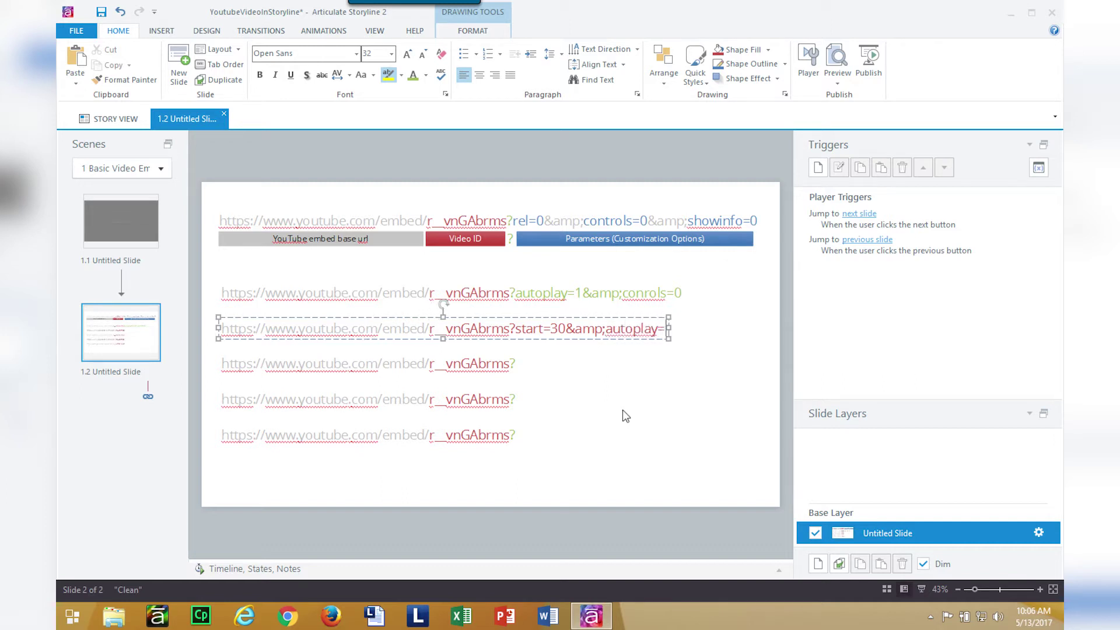
type("1")
left_click(511, 364)
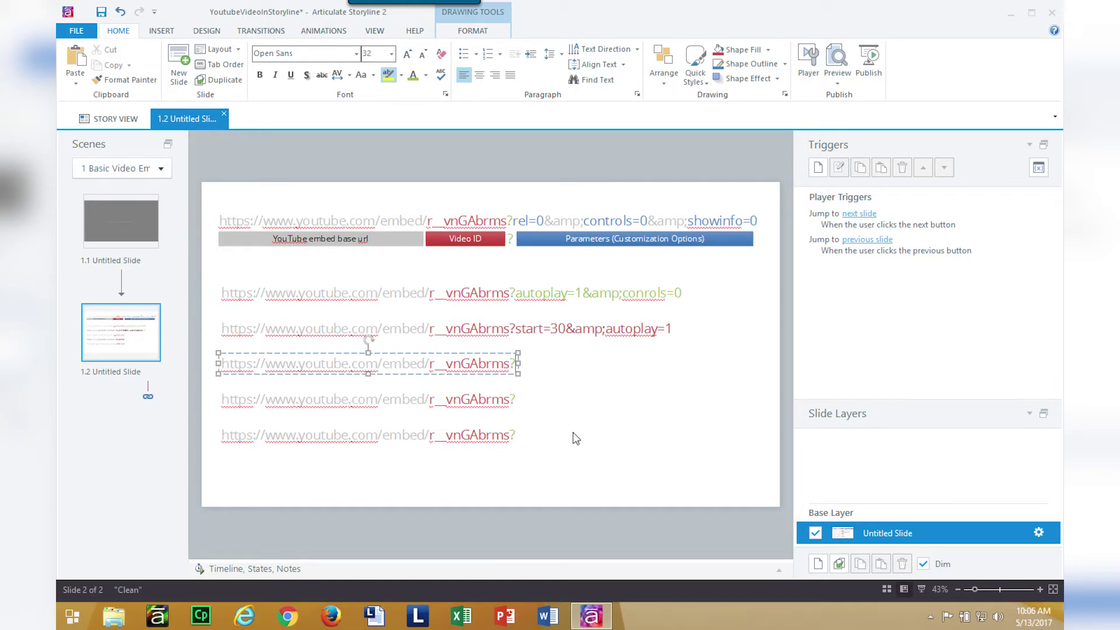
type("loop=1")
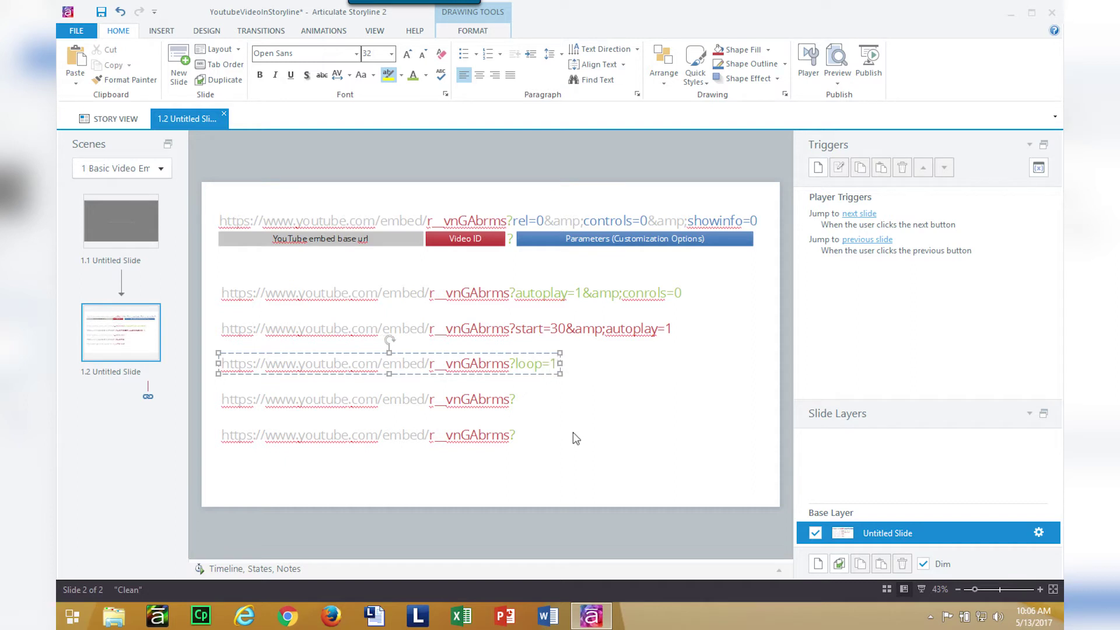
type("&amp;")
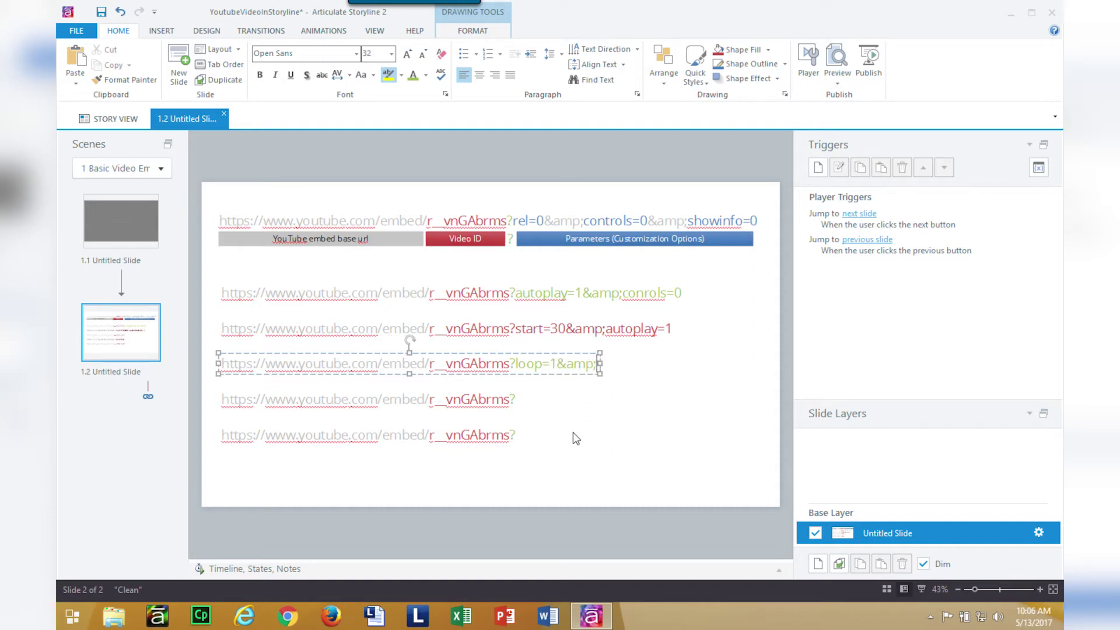
type("autoplay")
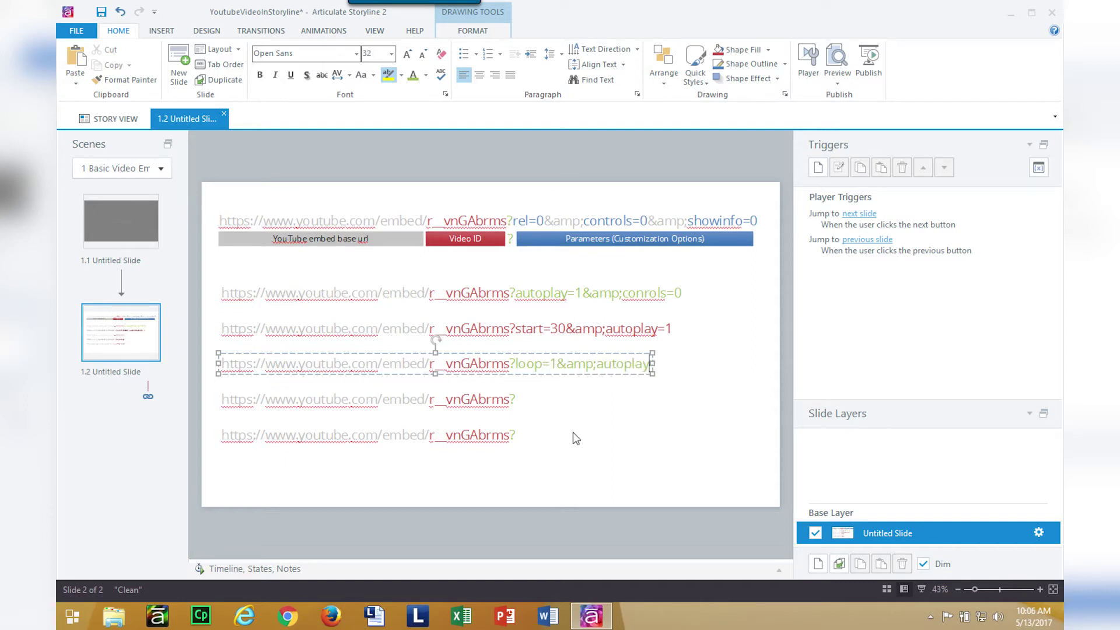
type("=1")
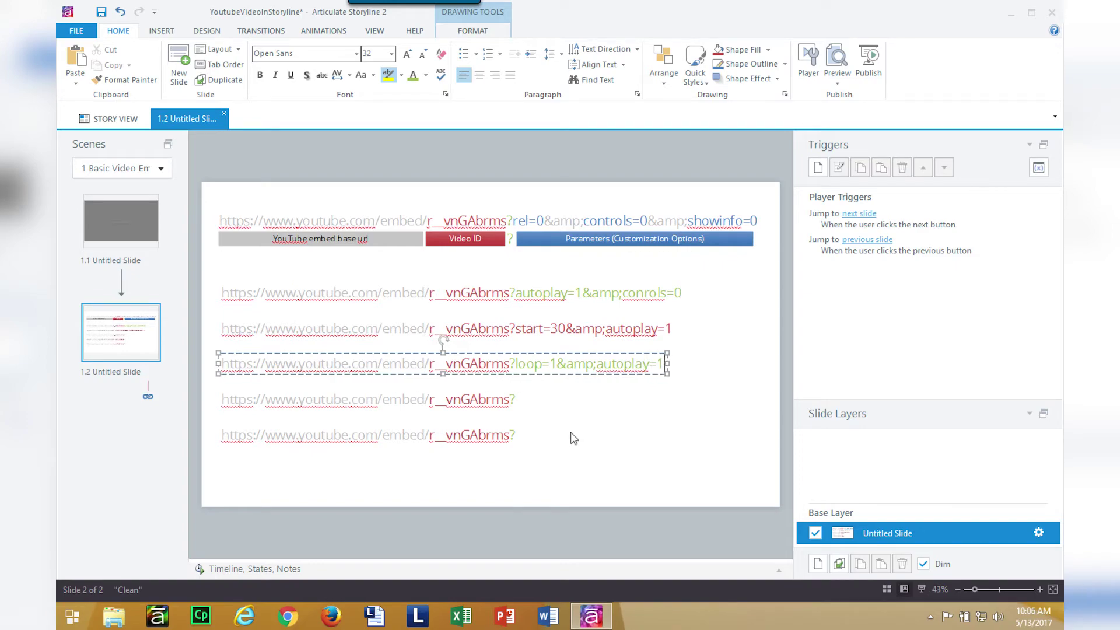
left_click(500, 400)
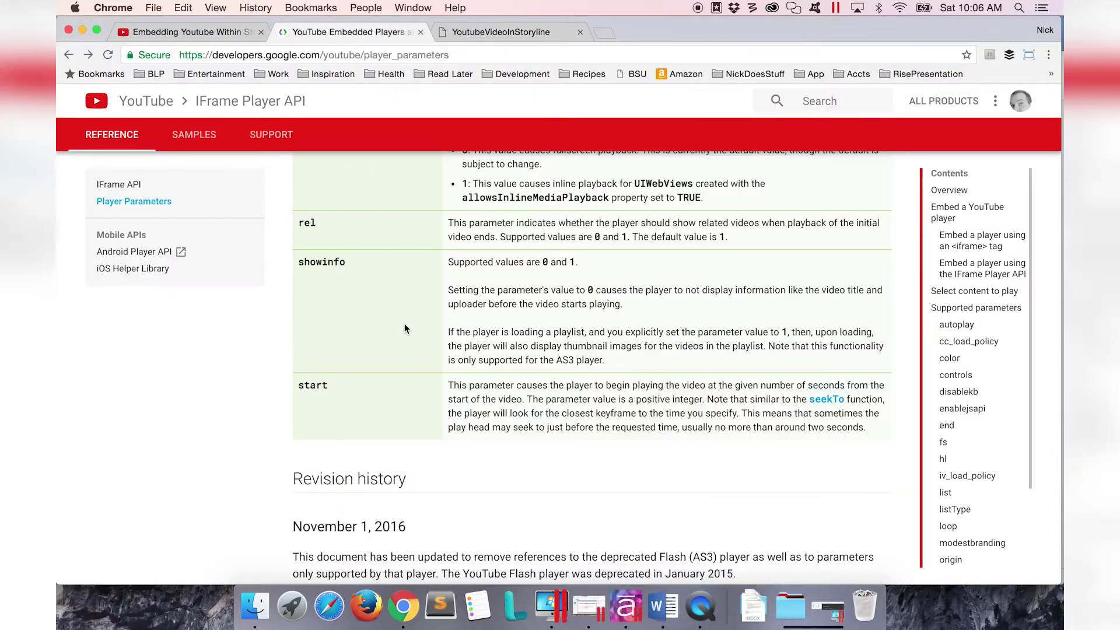
Step: Highlight the start parameter's description and scroll up through the fs and controls entries
left_click_drag(469, 385, 563, 427)
scroll(462, 300, "up", 15)
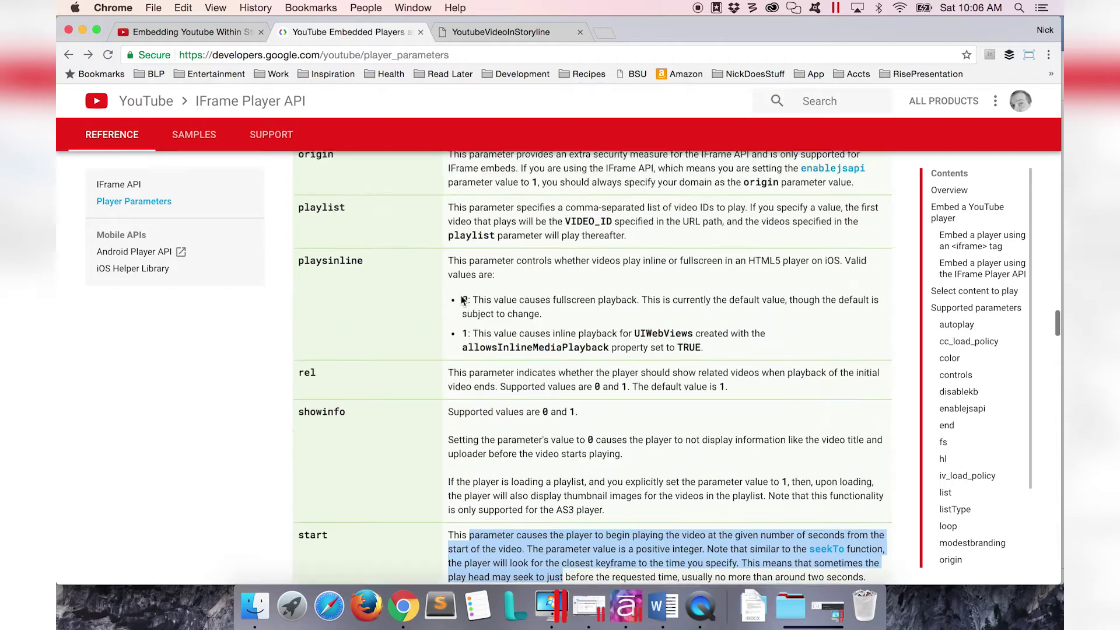
scroll(461, 300, "up", 10)
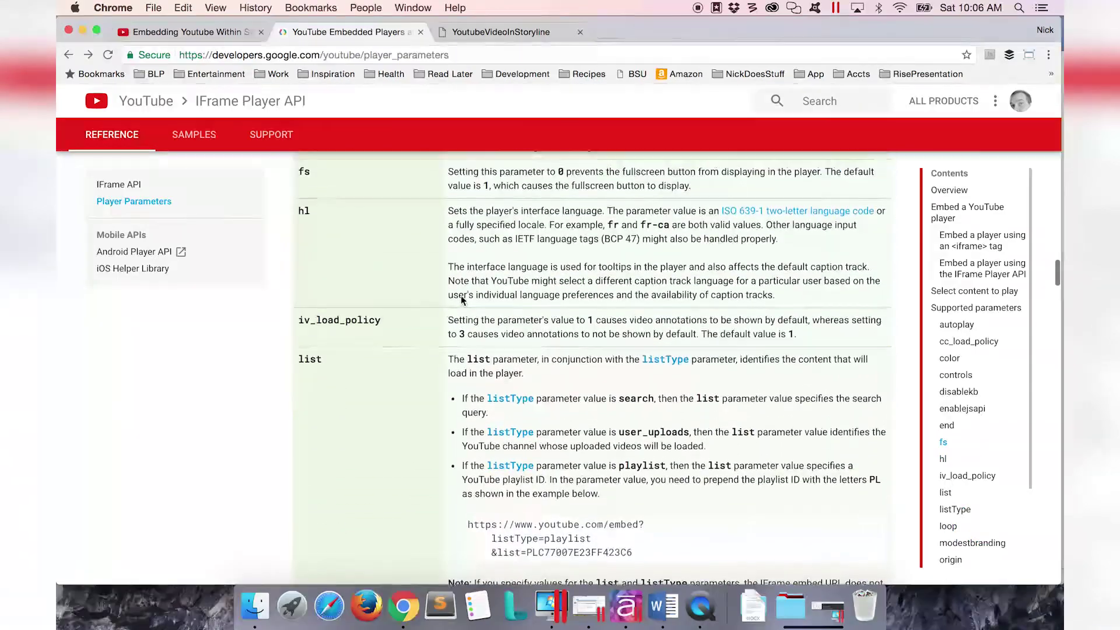
scroll(458, 285, "up", 12)
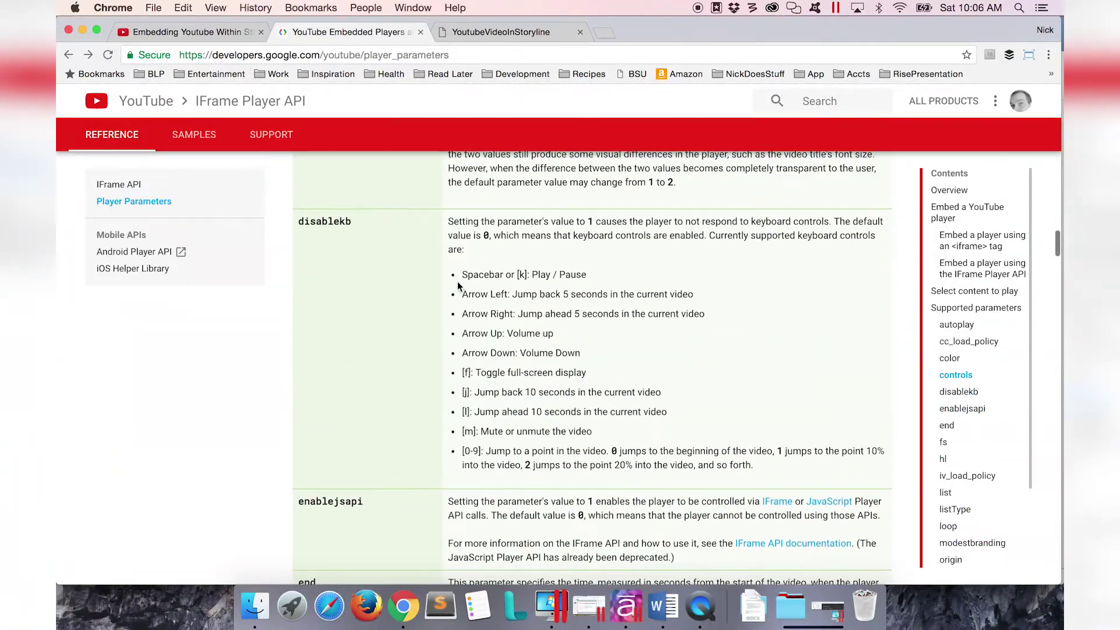
scroll(457, 286, "up", 2)
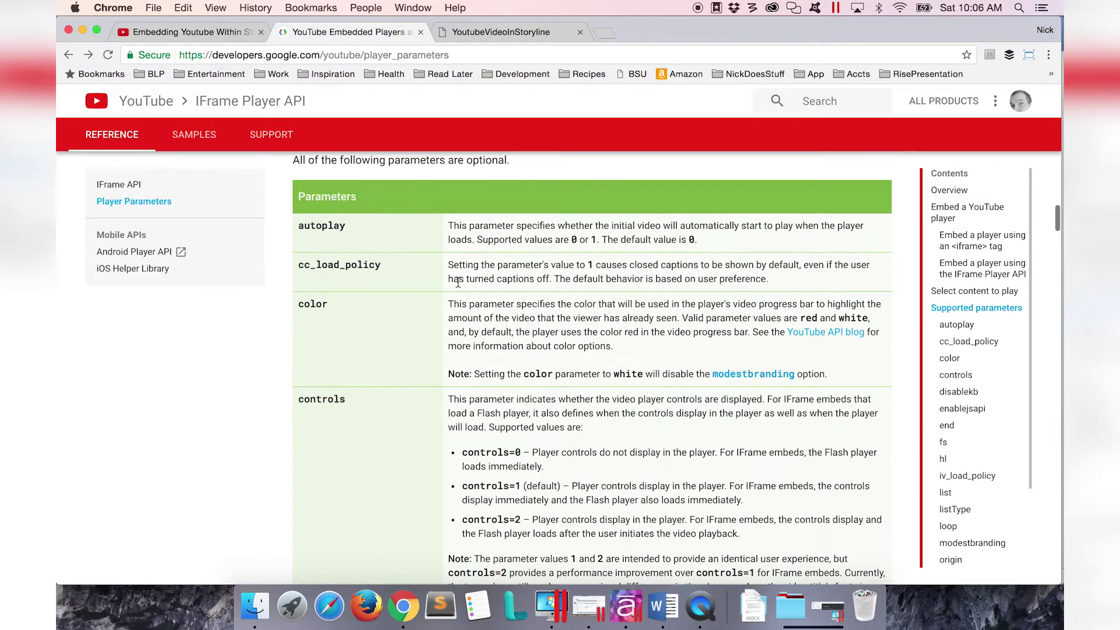
scroll(453, 304, "down", 15)
left_click_drag(474, 301, 574, 315)
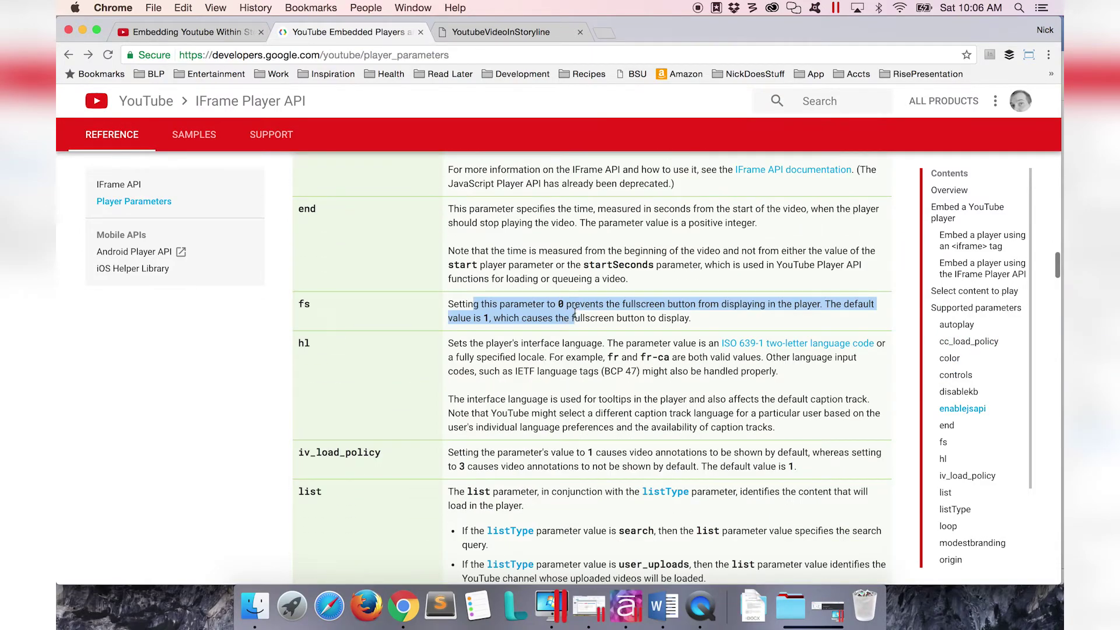
scroll(418, 289, "up", 5)
scroll(419, 289, "up", 10)
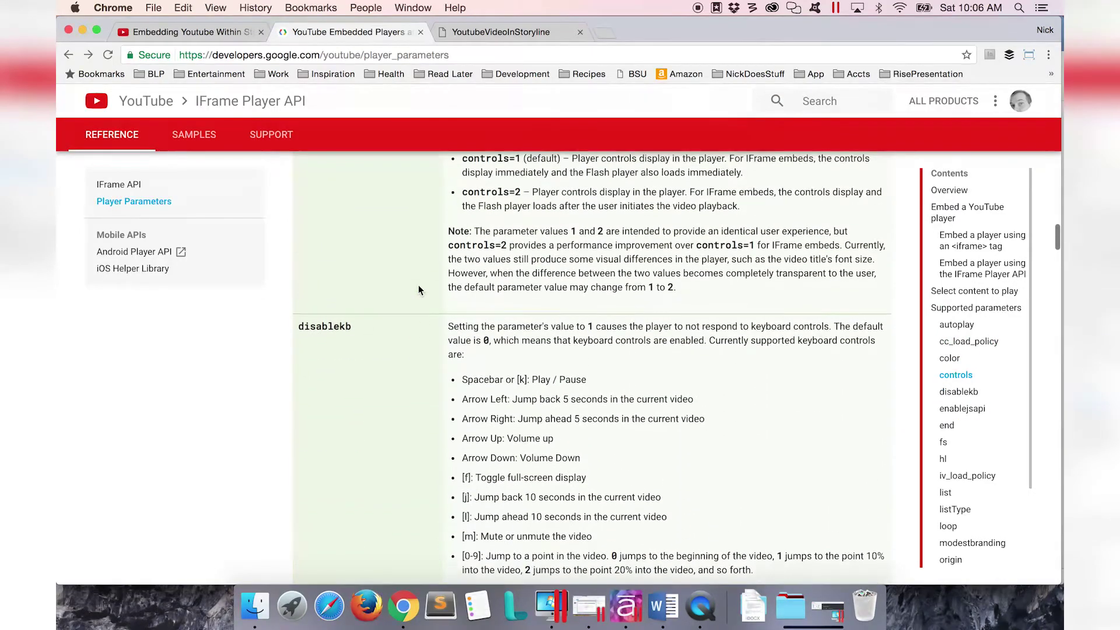
Step: Pick out the disablekb parameter name, then switch back to the Storyline project
double_click(339, 326)
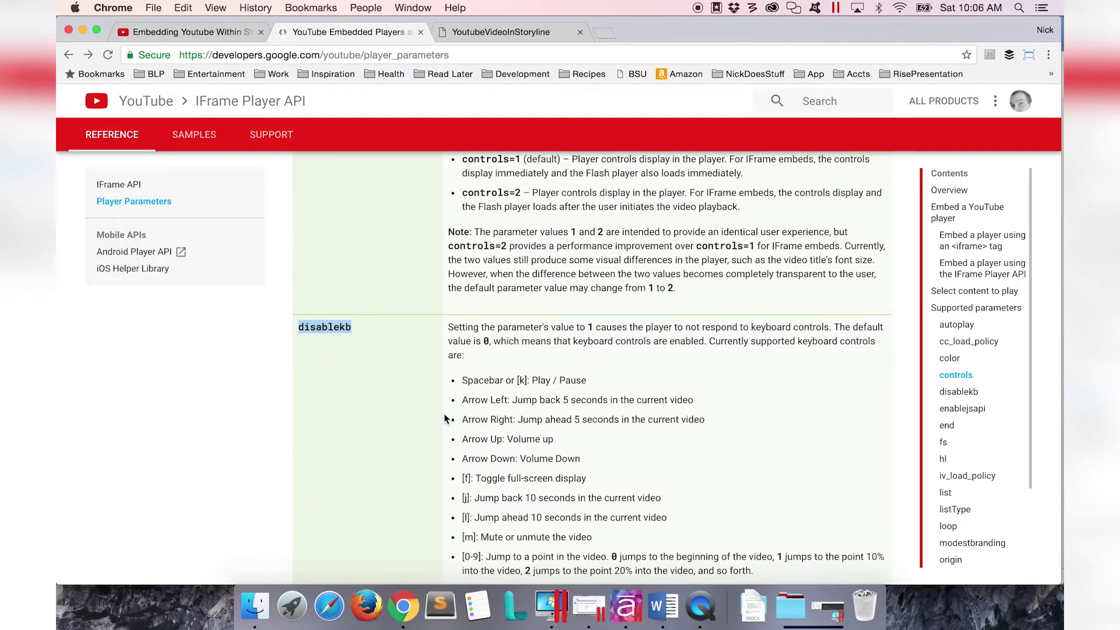
scroll(444, 417, "up", 12)
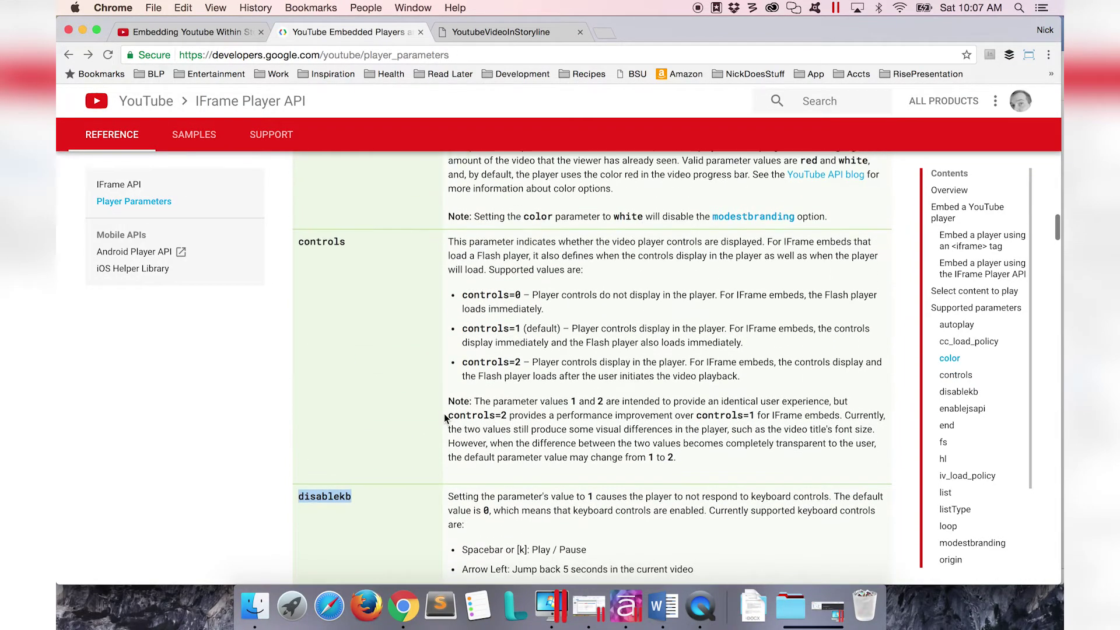
scroll(445, 417, "down", 1)
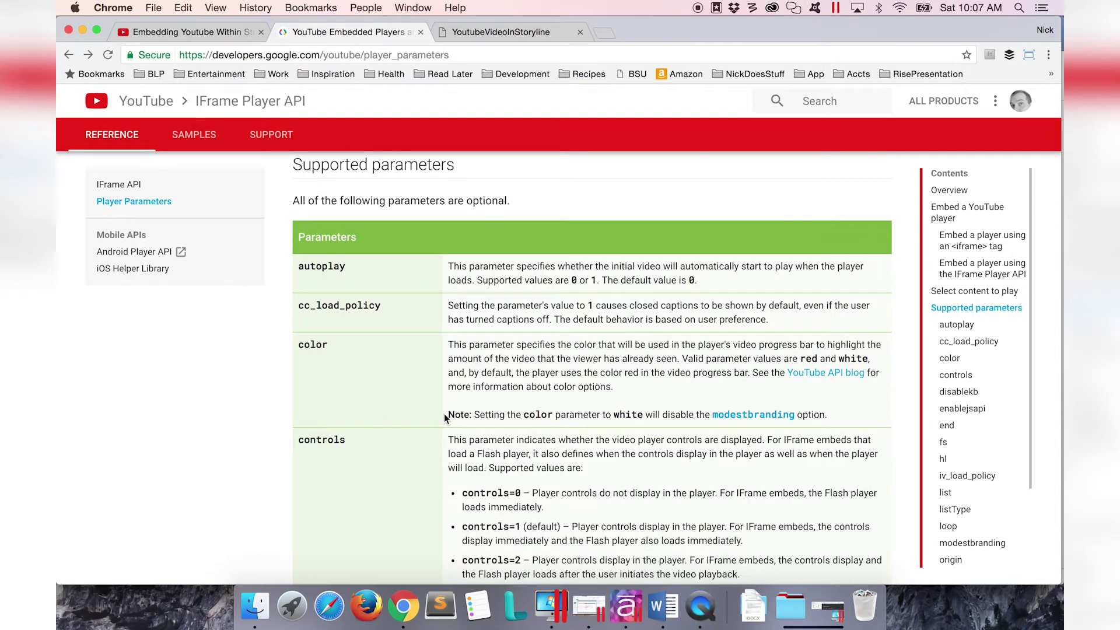
key("ctrl+Right")
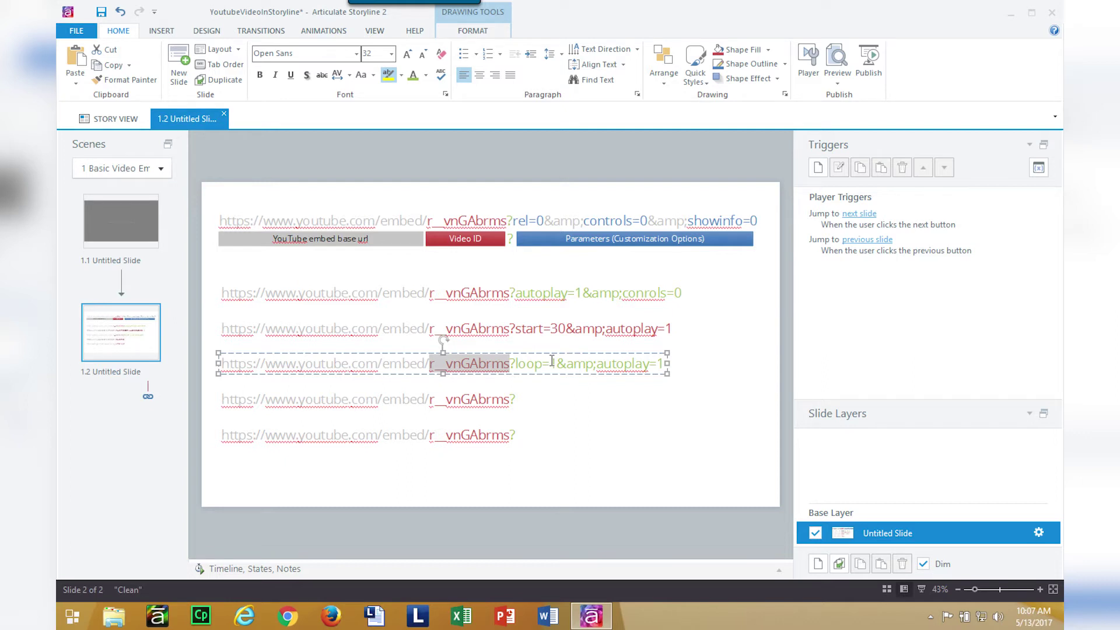
Step: Mark the top example's base URL, then duplicate slide 1.1 as a new slide 1.2
left_click(337, 220)
left_click_drag(268, 213, 759, 207)
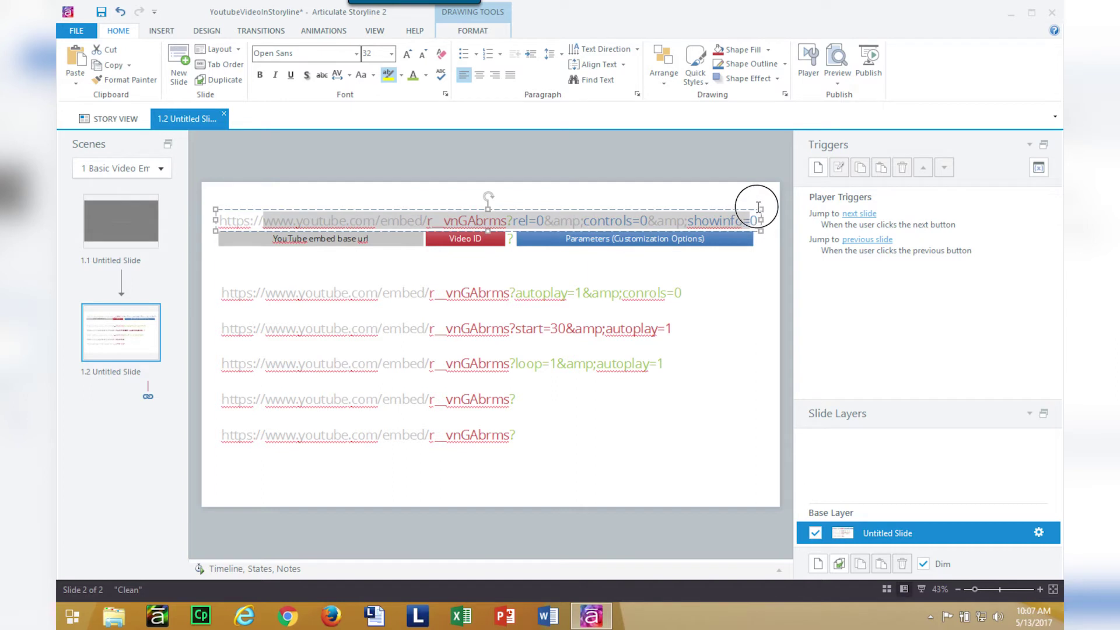
left_click(147, 248)
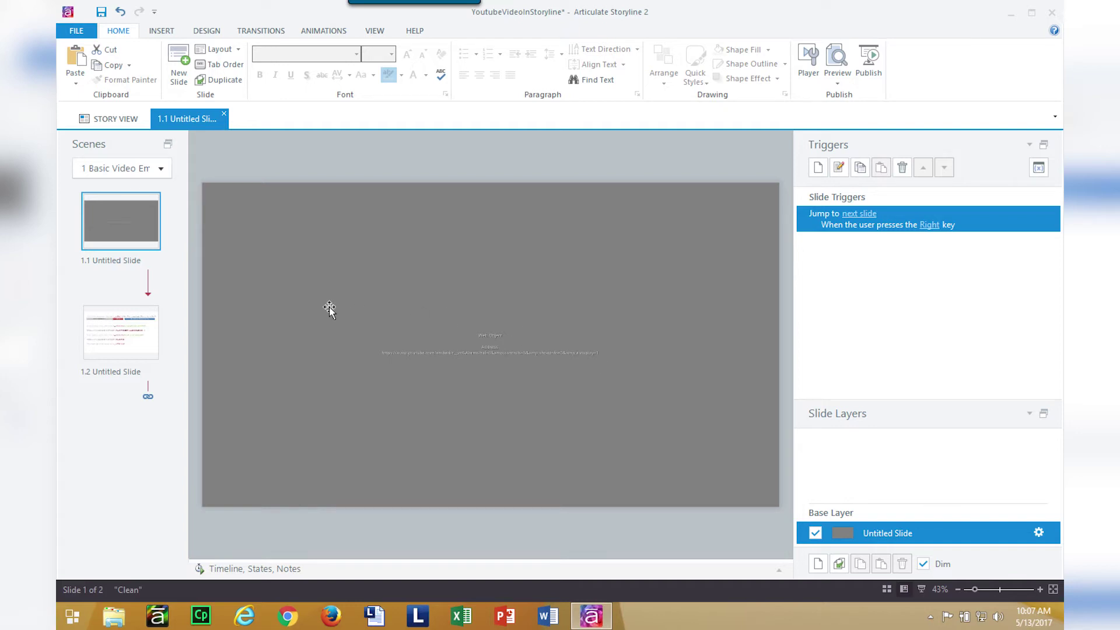
right_click(131, 230)
left_click(176, 271)
key("ctrl+v")
Step: Mark the video ID in slide 1.3's top URL, then select slide 1.2's web object
left_click(120, 443)
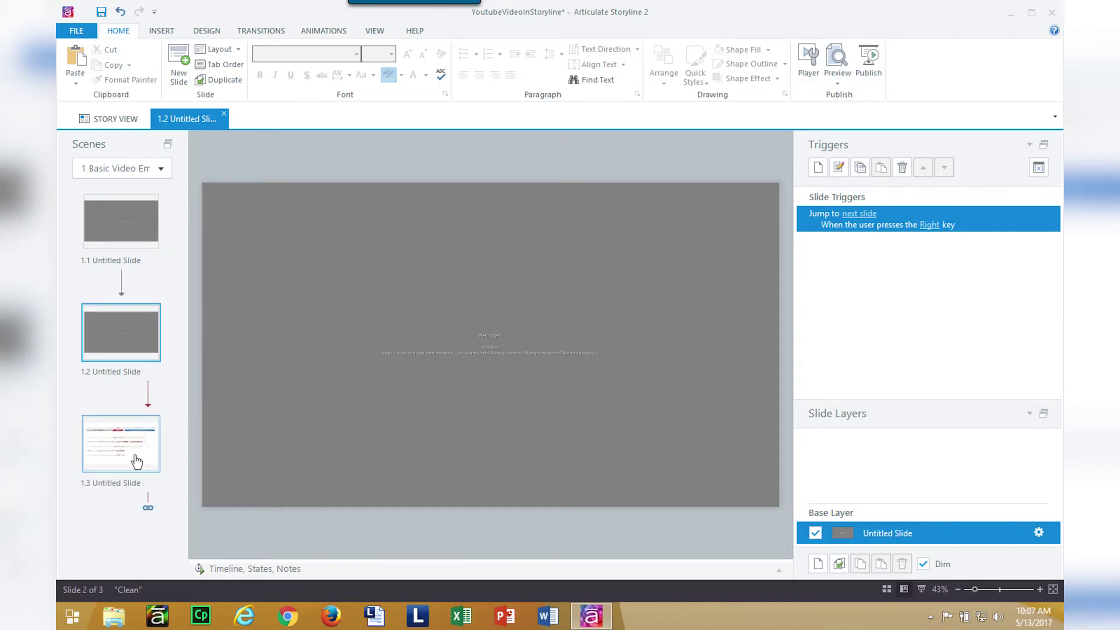
left_click(505, 231)
left_click(503, 221)
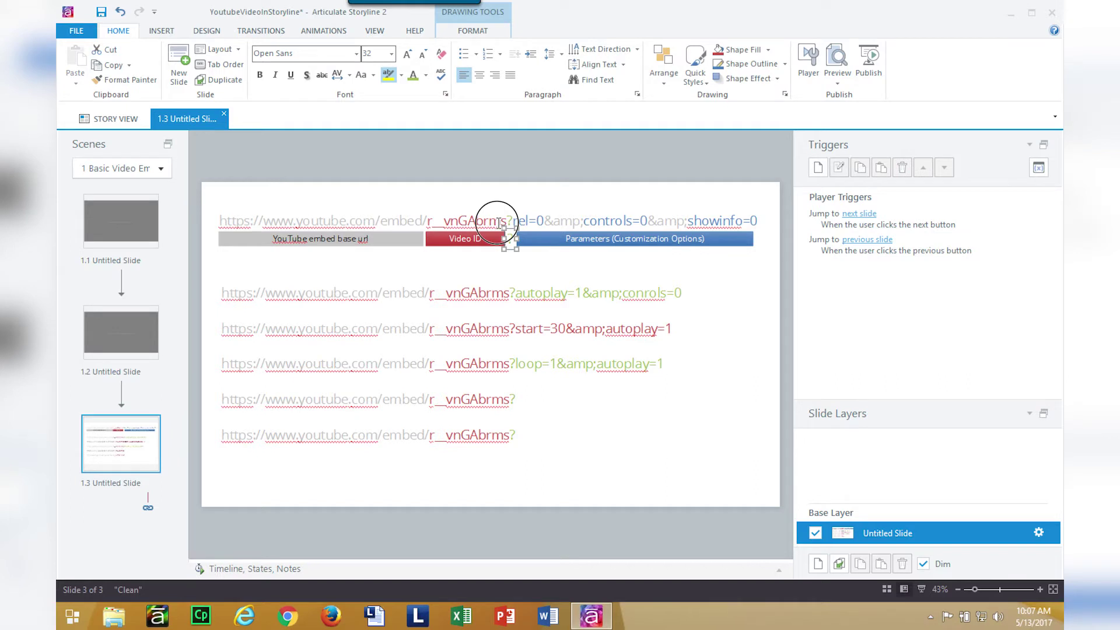
left_click_drag(506, 221, 426, 225)
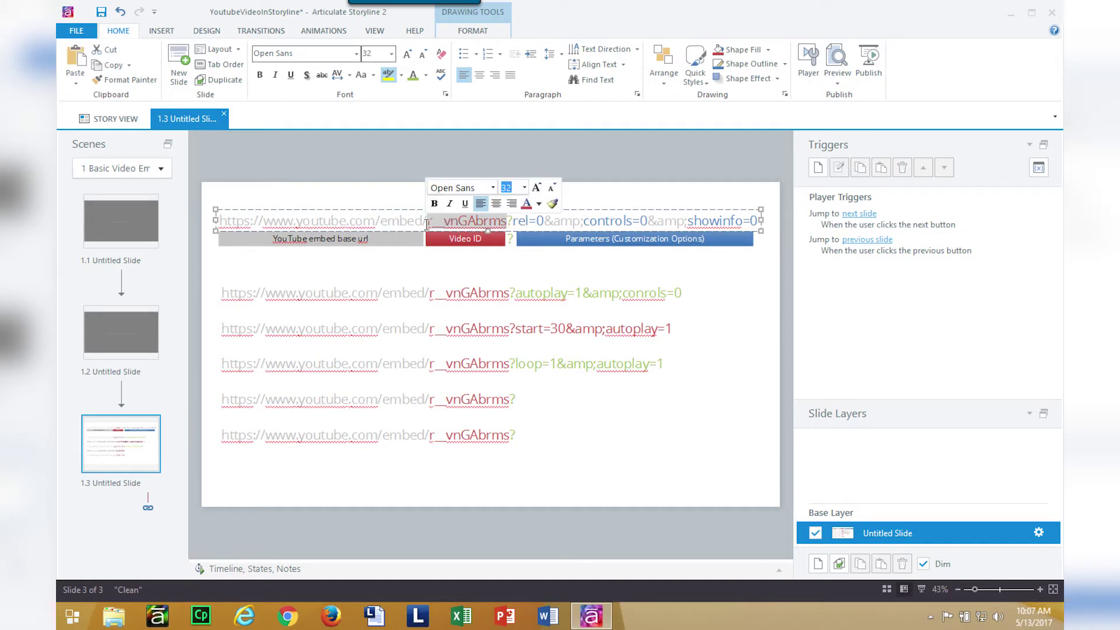
left_click(148, 321)
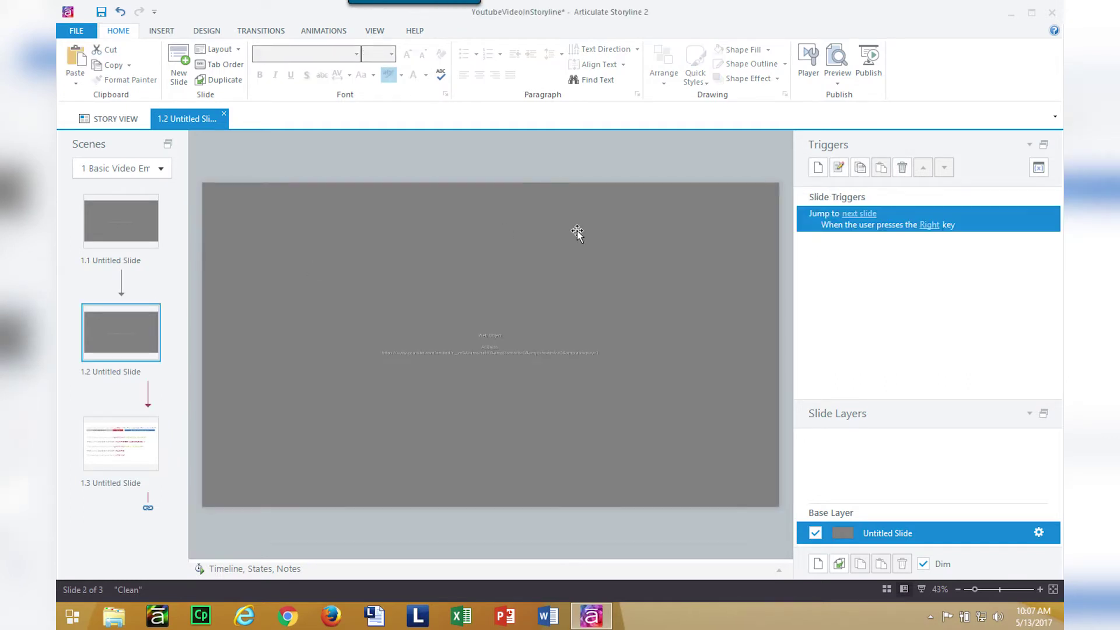
left_click(577, 232)
left_click(472, 32)
Step: Edit the copied web object and select the video ID after embed/ in its address
left_click(141, 59)
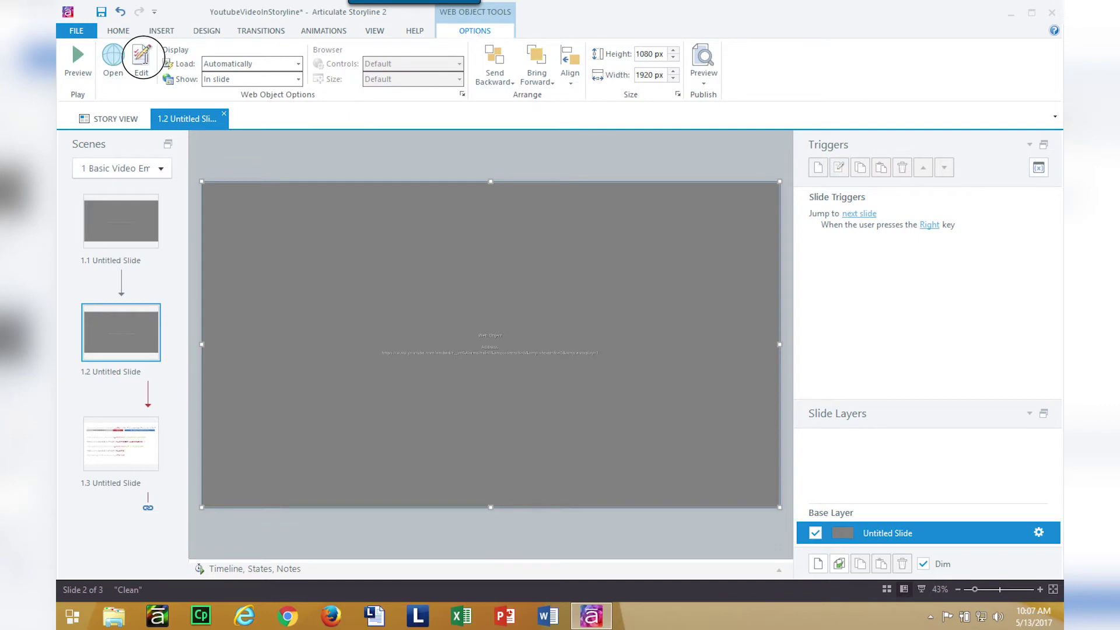
left_click(691, 211)
left_click_drag(525, 212, 379, 210)
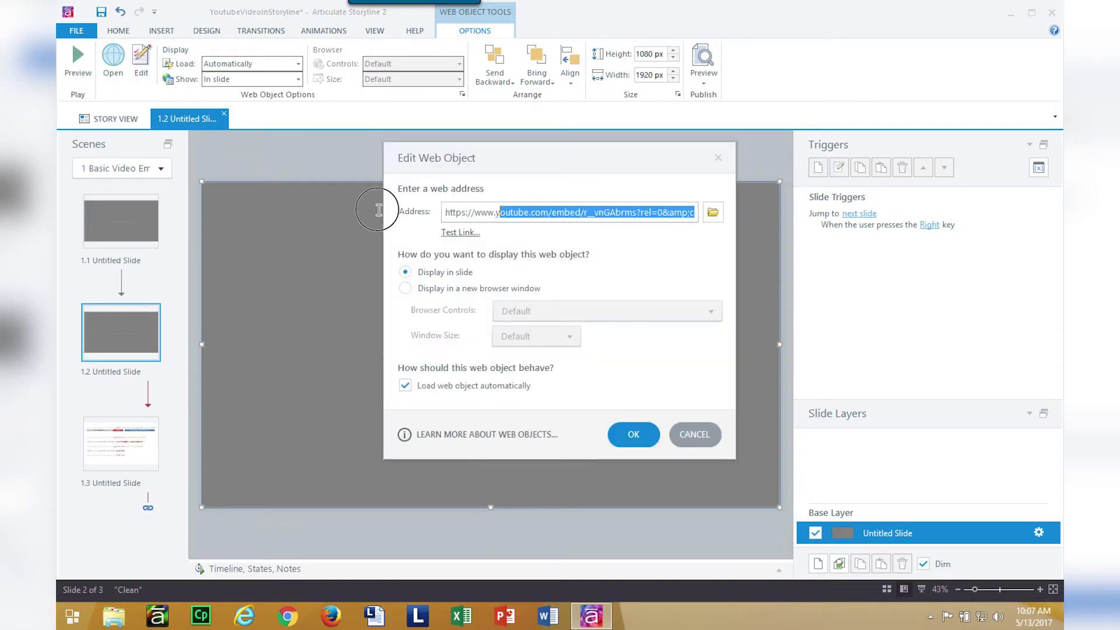
left_click(585, 212)
key("shift+Right")
key("shift+Right")
key("shift+Right")
key("shift+Right")
key("shift+Right")
key("shift+Right")
key("shift+Right")
key("shift+Right")
key("shift+Right")
key("shift+Right")
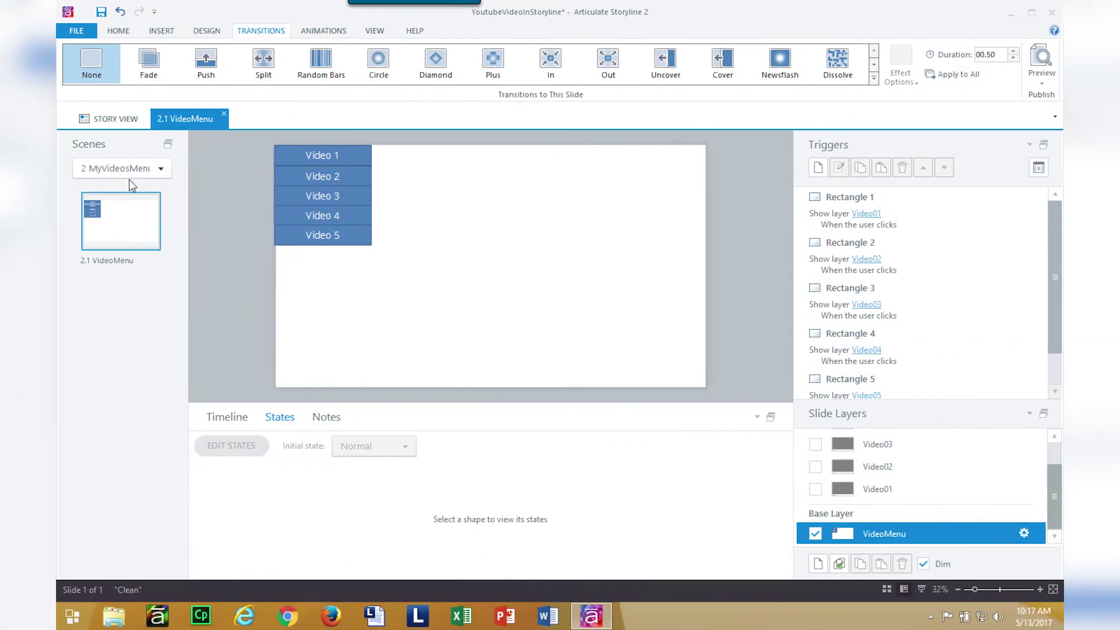
left_click(135, 169)
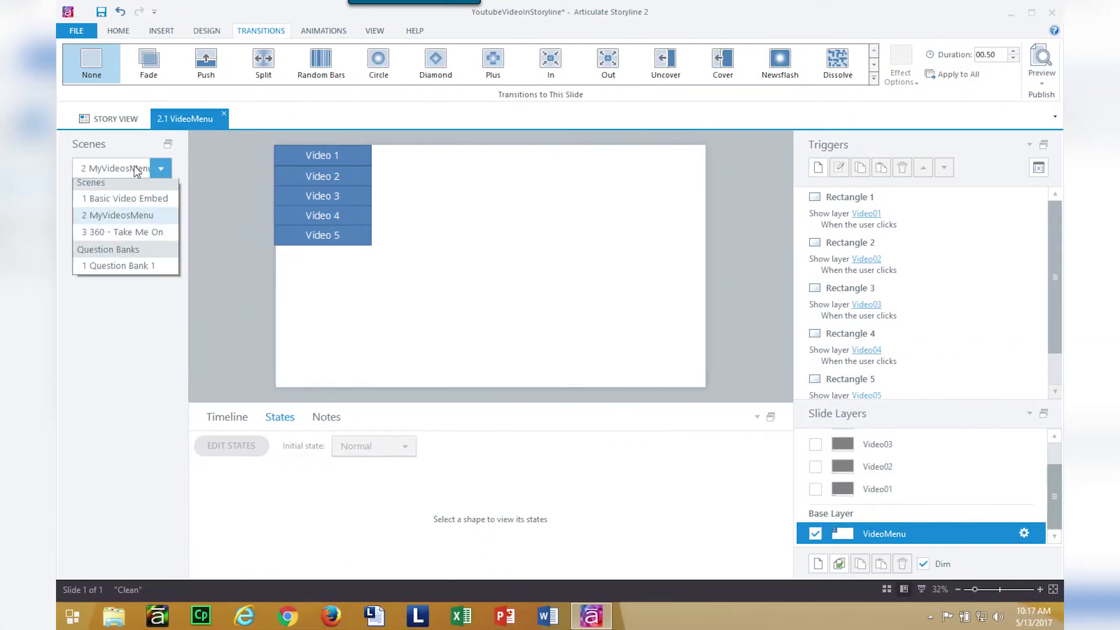
Step: Go to the MyVideosMenu scene and inspect the Video01 layer's video object and properties
left_click(123, 198)
left_click(465, 272)
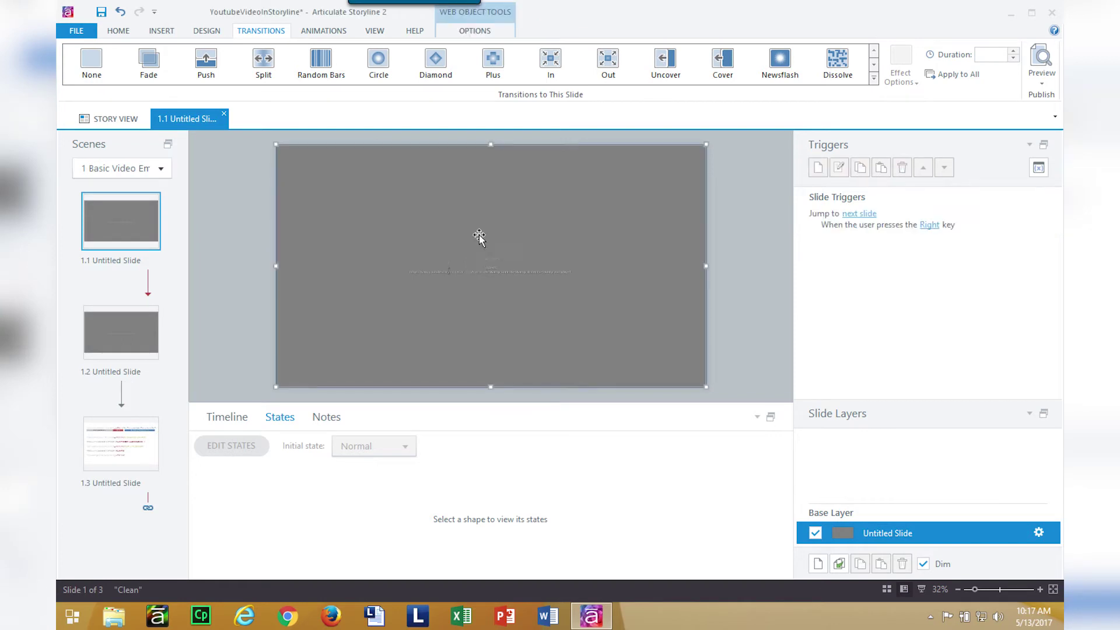
left_click(149, 169)
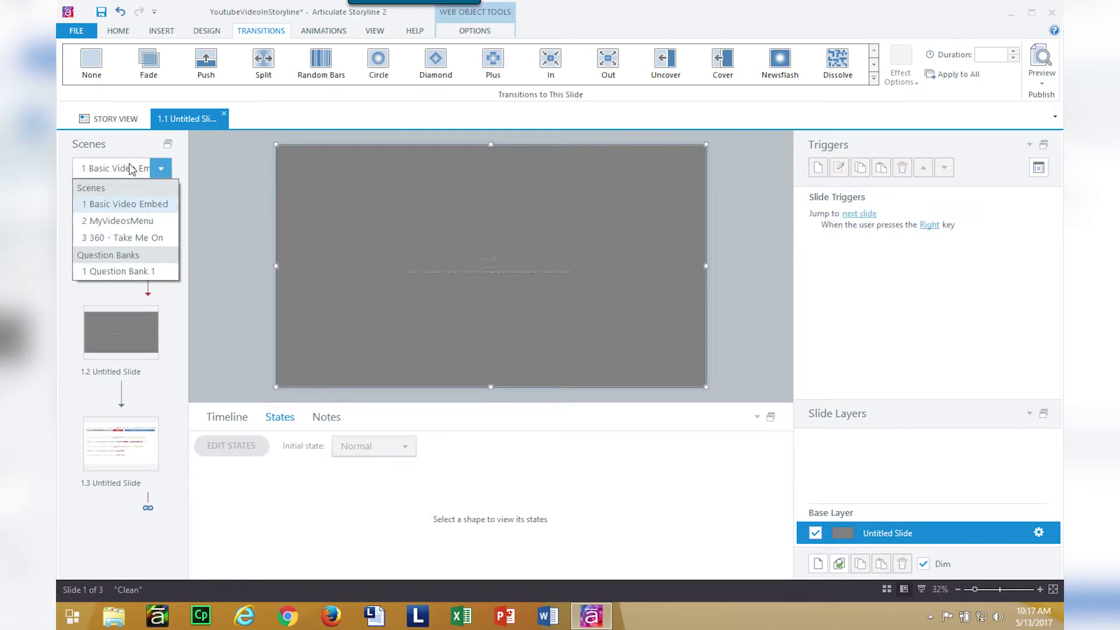
left_click(135, 213)
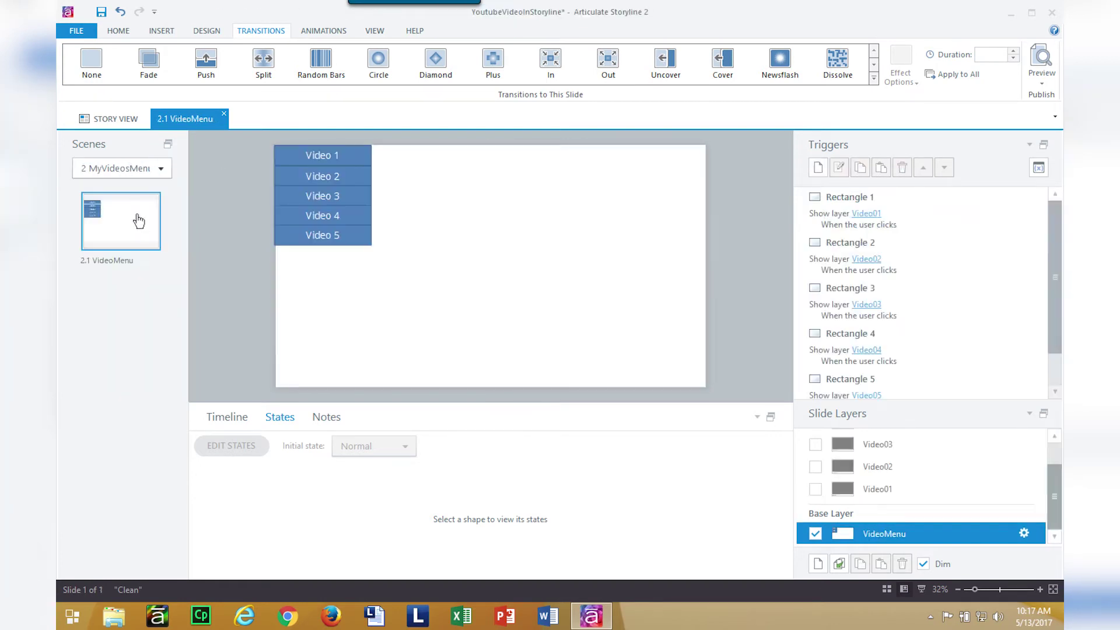
left_click(898, 489)
left_click(486, 274)
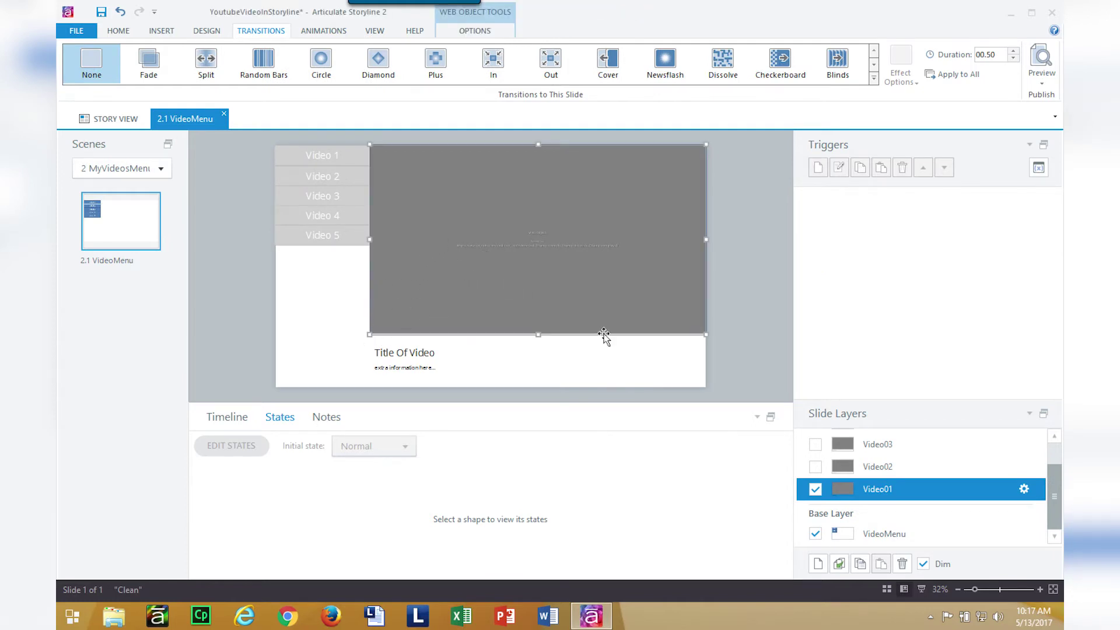
left_click(1024, 489)
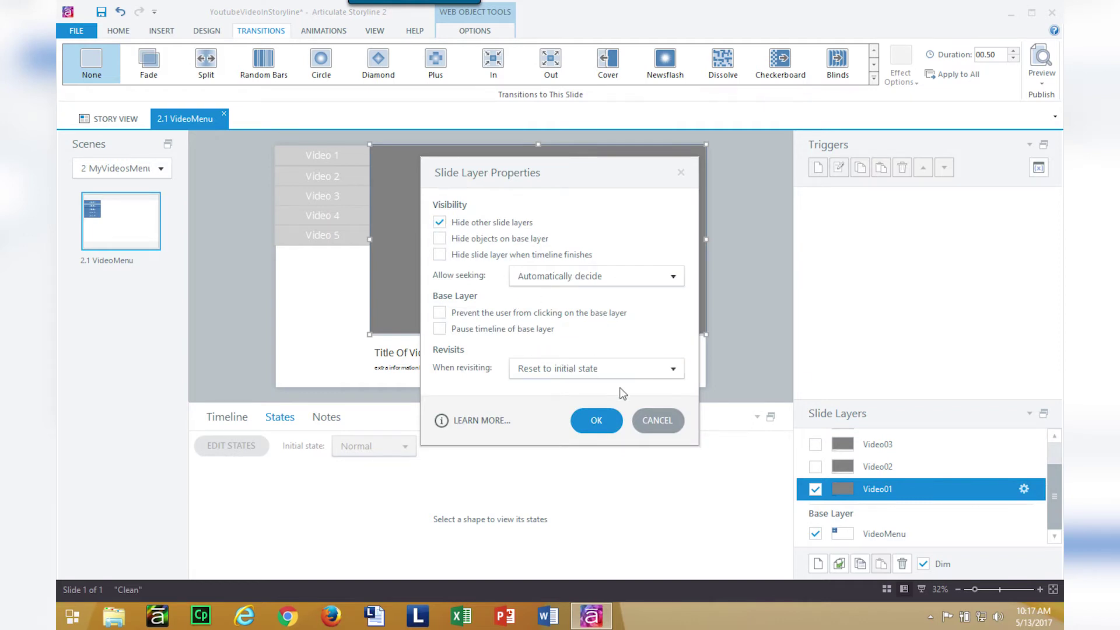
left_click(606, 419)
Step: Select the Title Of Video and extra information texts, then open the Video03 layer
left_click(442, 348)
left_click(424, 368)
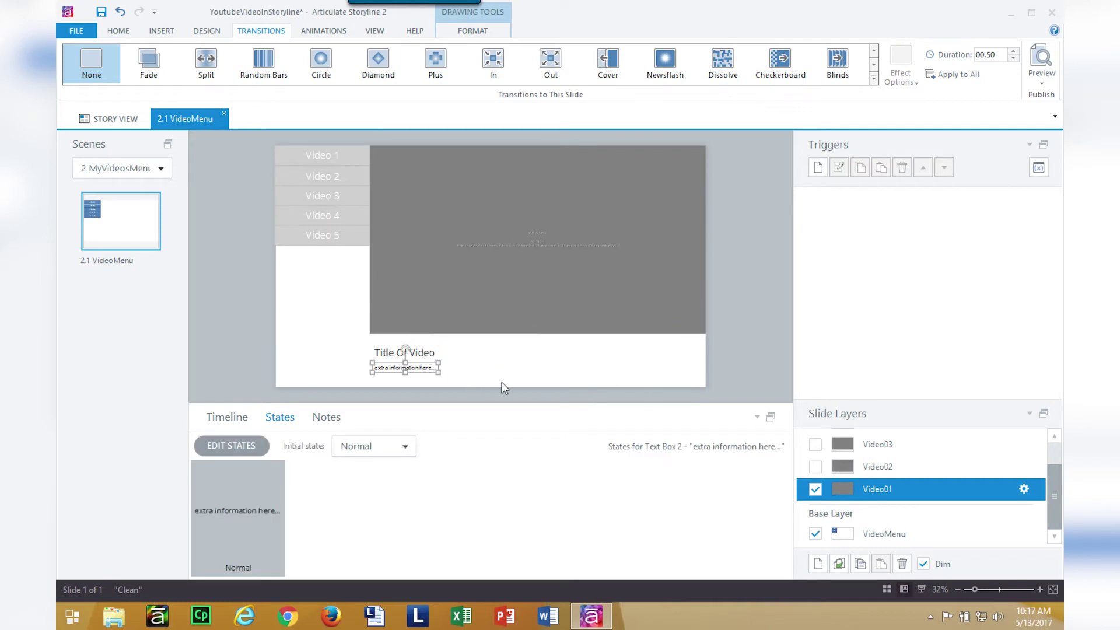
left_click(1055, 483)
left_click_drag(1054, 483, 1055, 462)
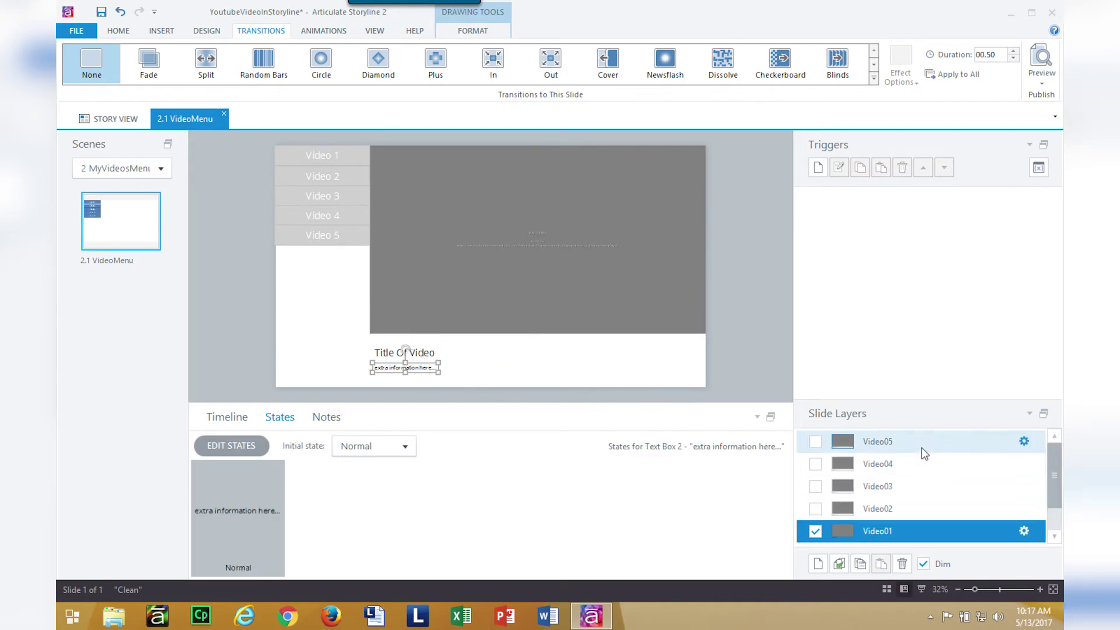
left_click(927, 490)
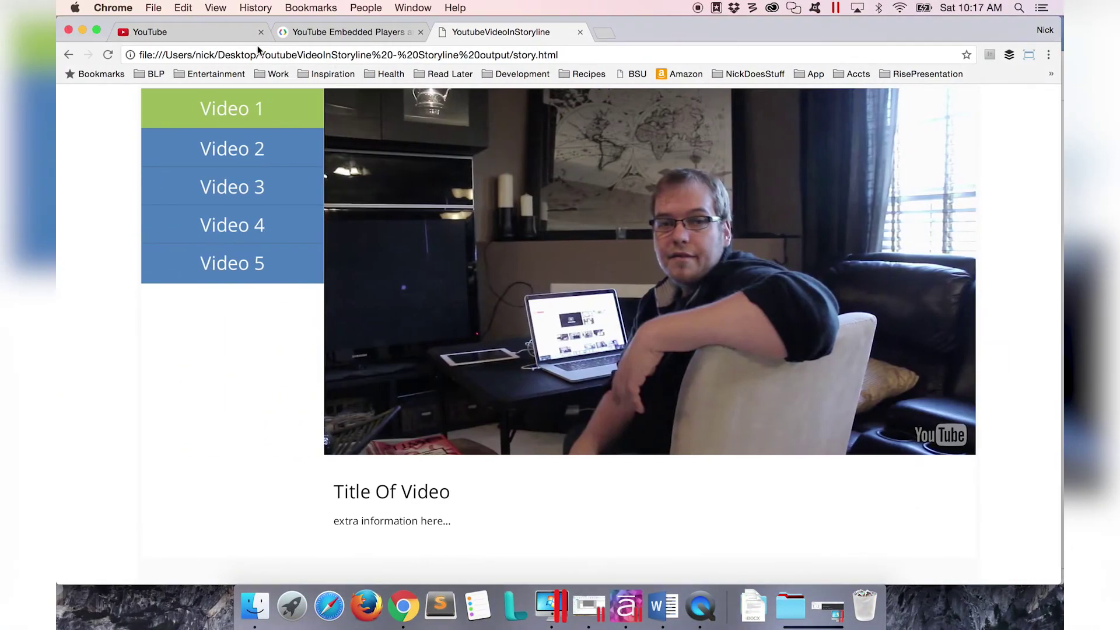
Step: Select the Chimera-scoping video's ID in the YouTube address bar
left_click(255, 34)
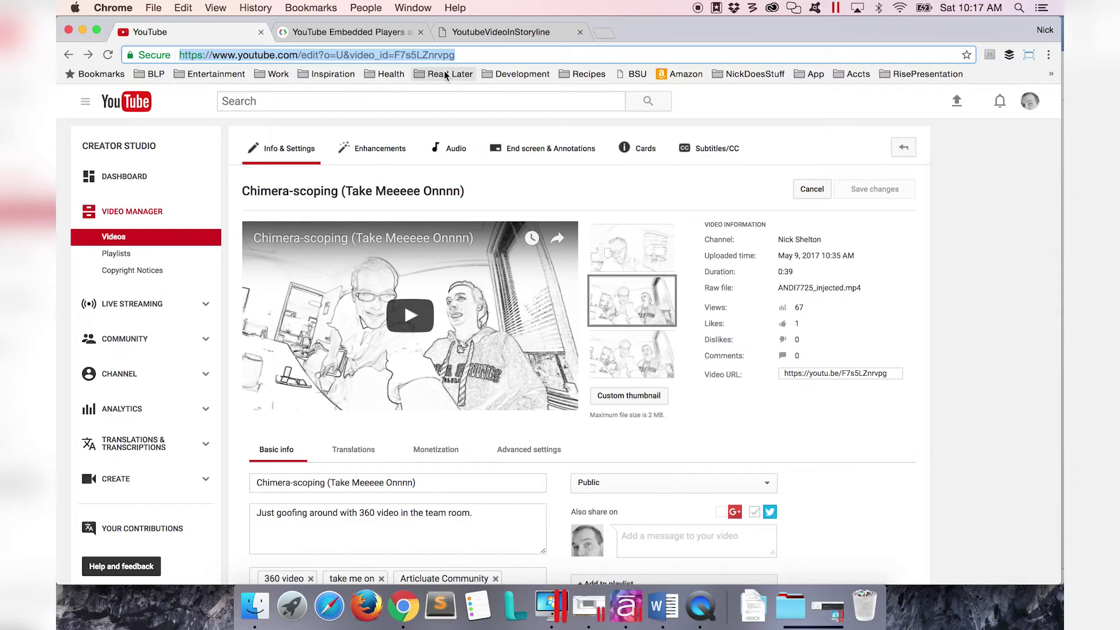
left_click(462, 55)
left_click_drag(480, 55, 393, 52)
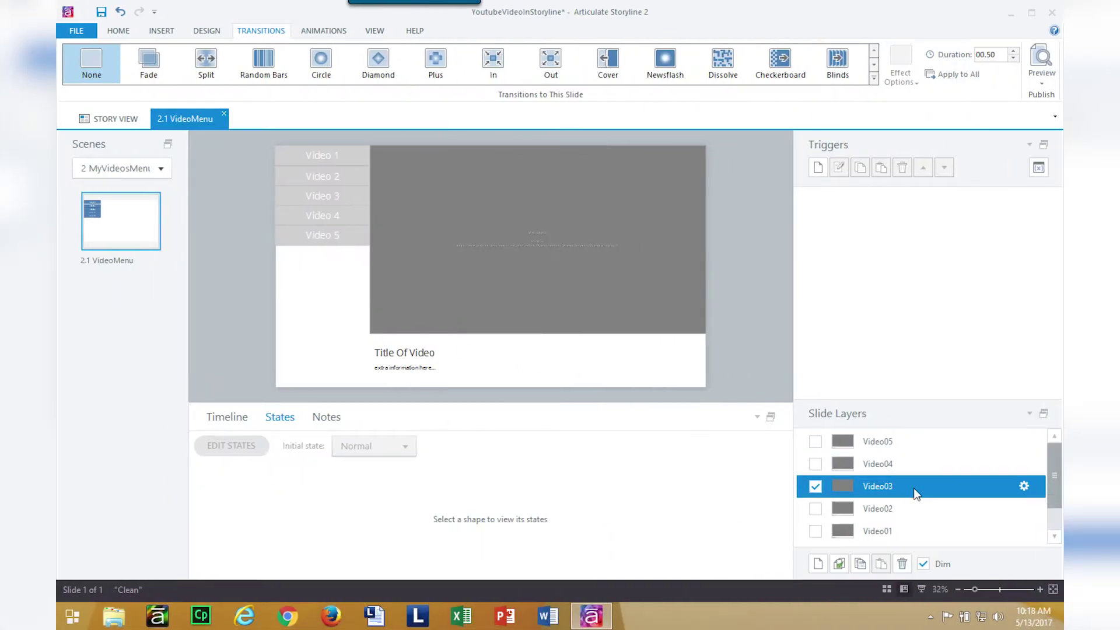
Step: Inspect the YouTube embed address of the Video03 layer's web object, then confirm it unchanged
left_click(632, 295)
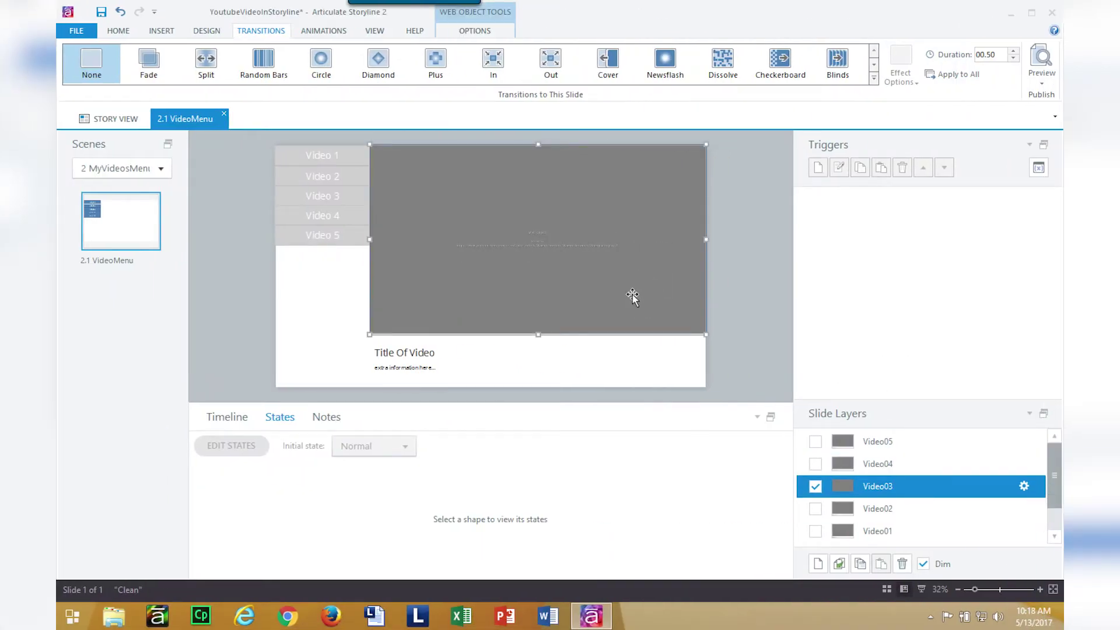
left_click(489, 30)
left_click(141, 59)
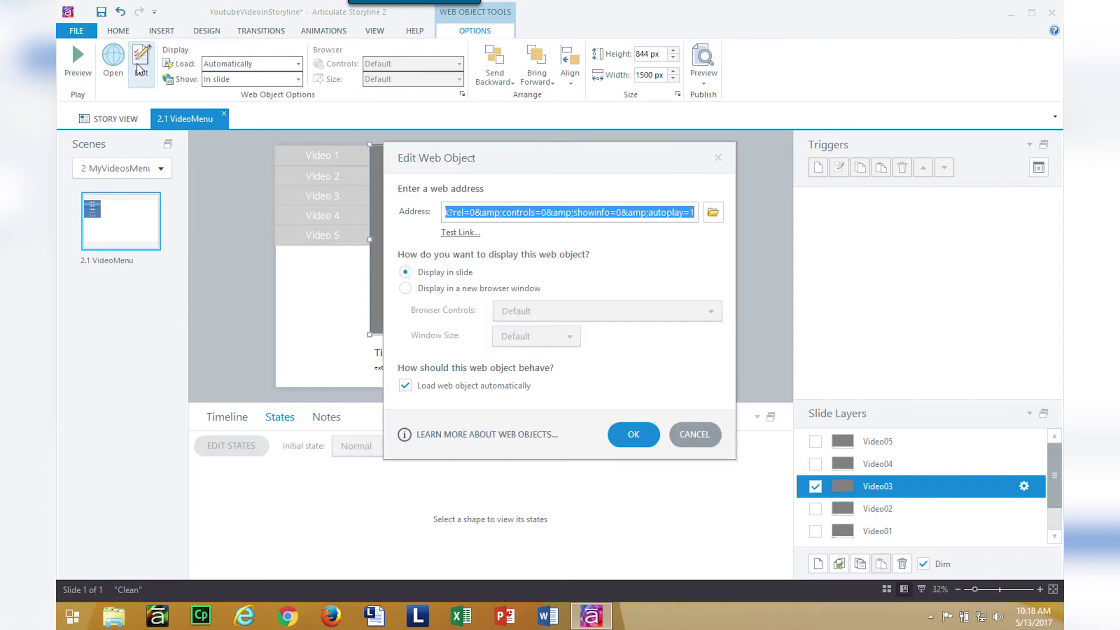
left_click(592, 211)
triple_click(605, 211)
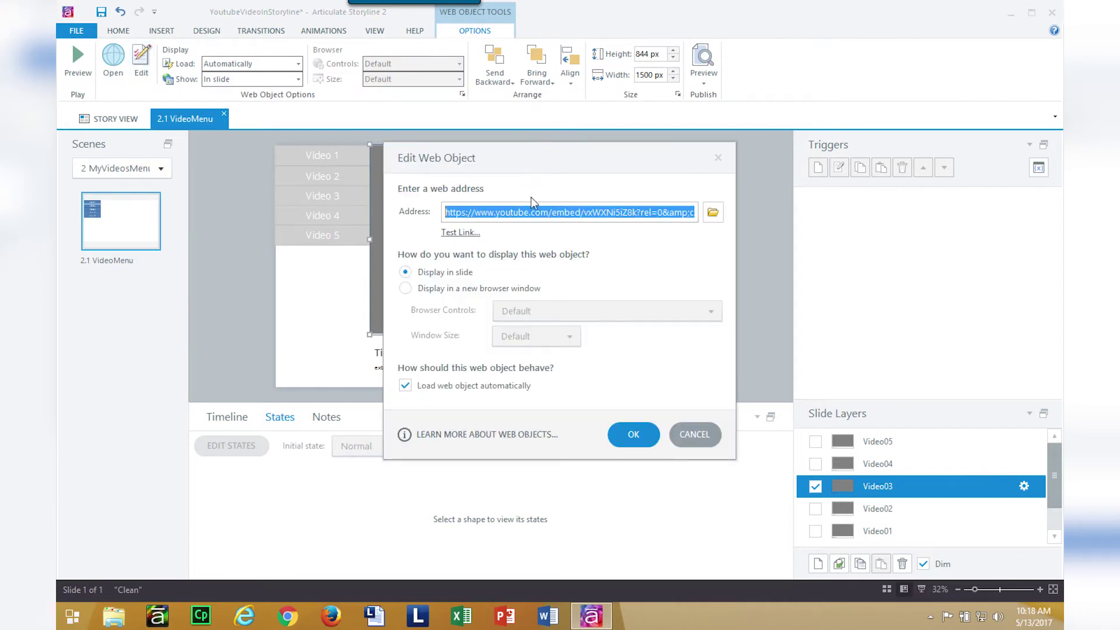
left_click(572, 212)
left_click(633, 434)
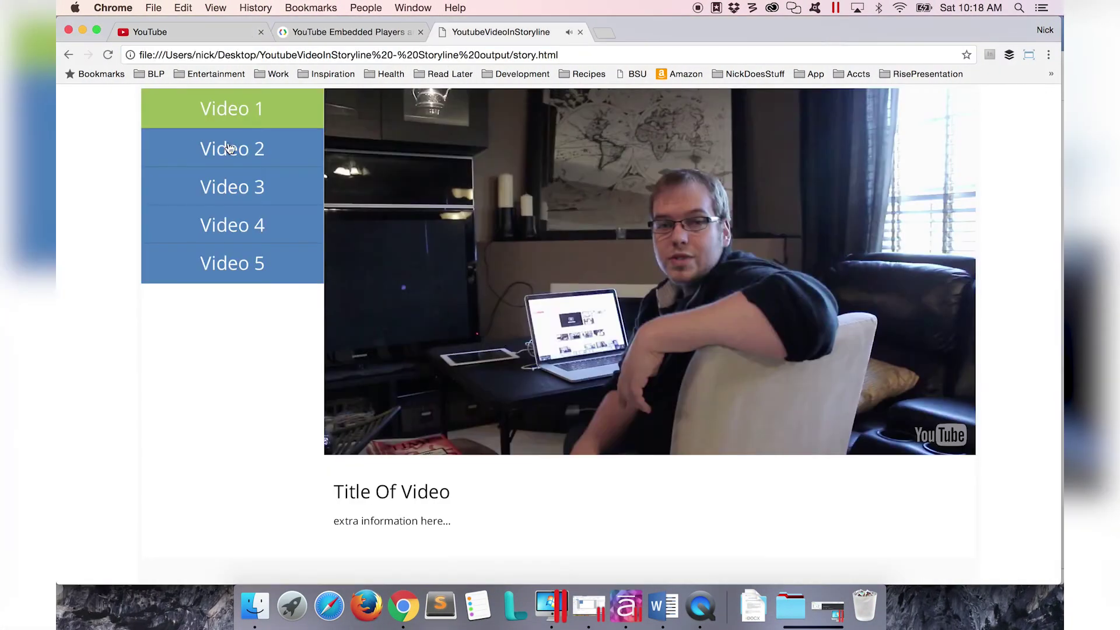
Step: Play Video 2 from the published video menu in Chrome
left_click(180, 150)
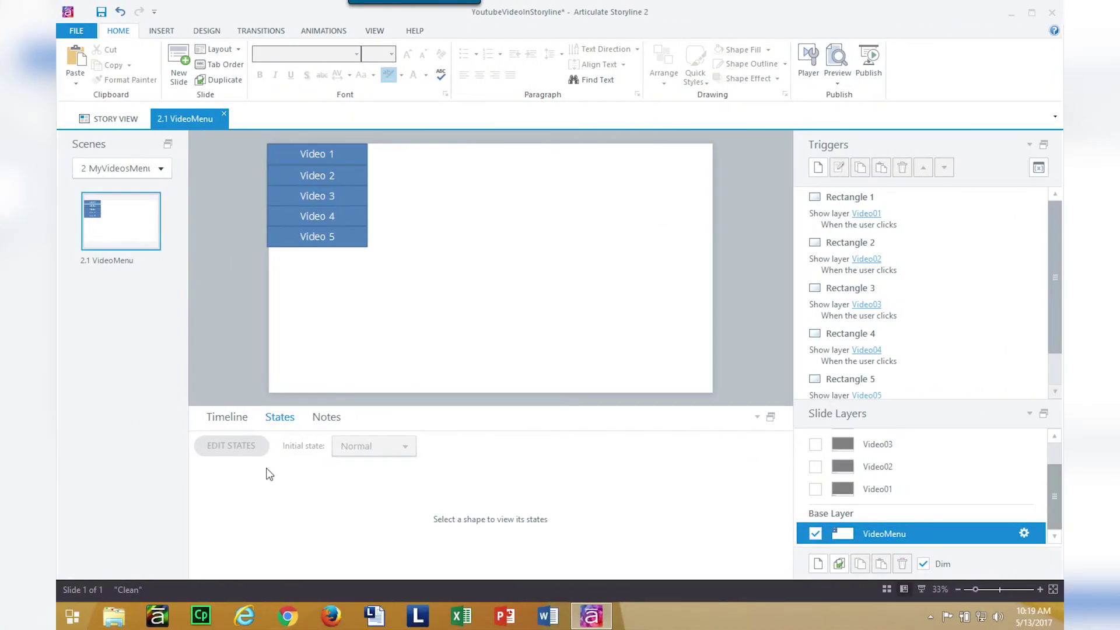
left_click(915, 487)
key("Up")
key("Up")
key("Up")
key("Up")
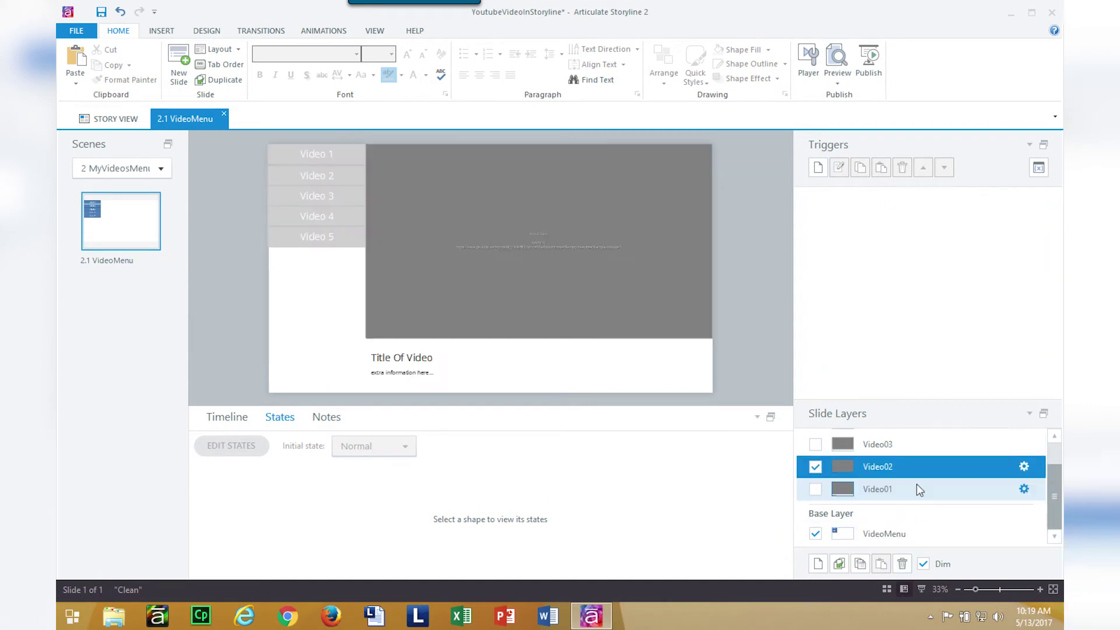
key("Down")
key("Down")
key("Down")
key("Down")
key("Down")
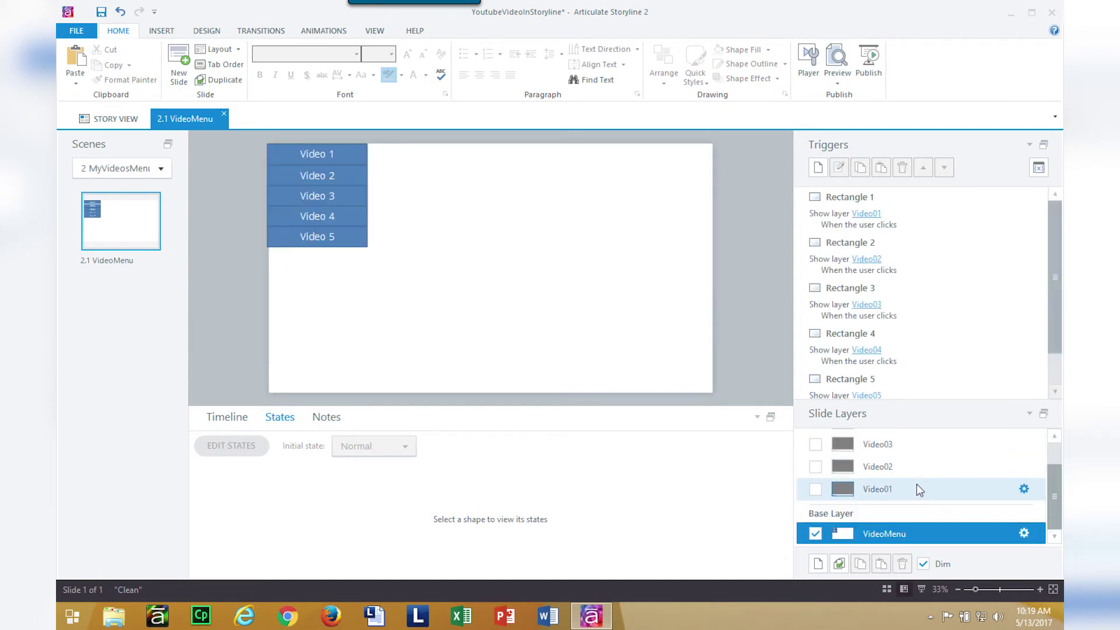
key("Up")
key("Up")
key("Up")
key("Up")
key("Down")
key("Down")
key("Down")
key("Down")
left_click(331, 173)
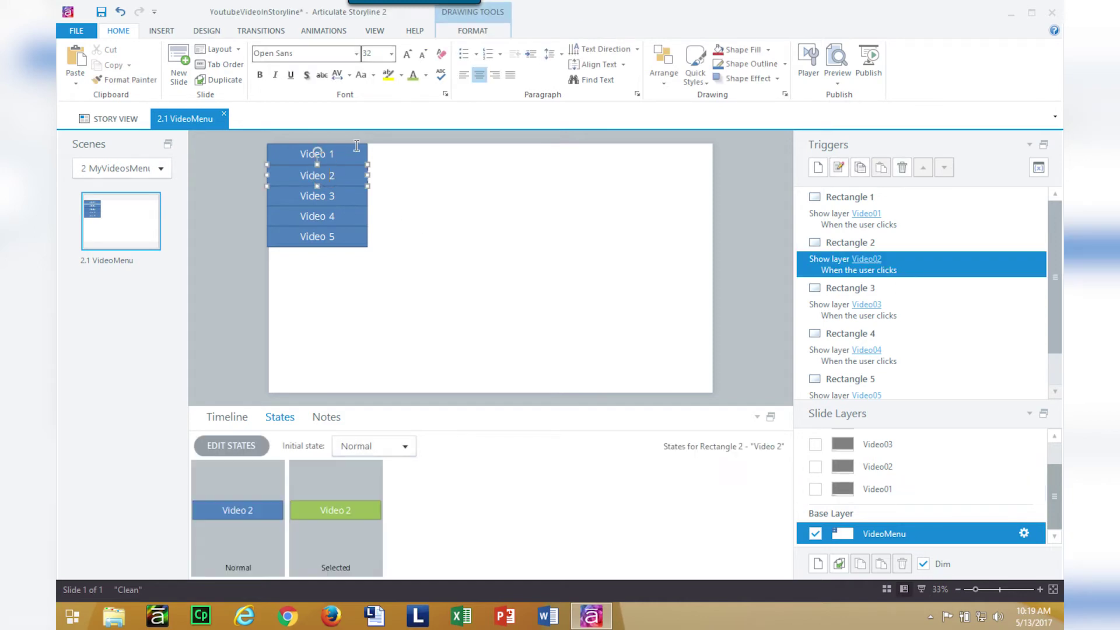
left_click(748, 301)
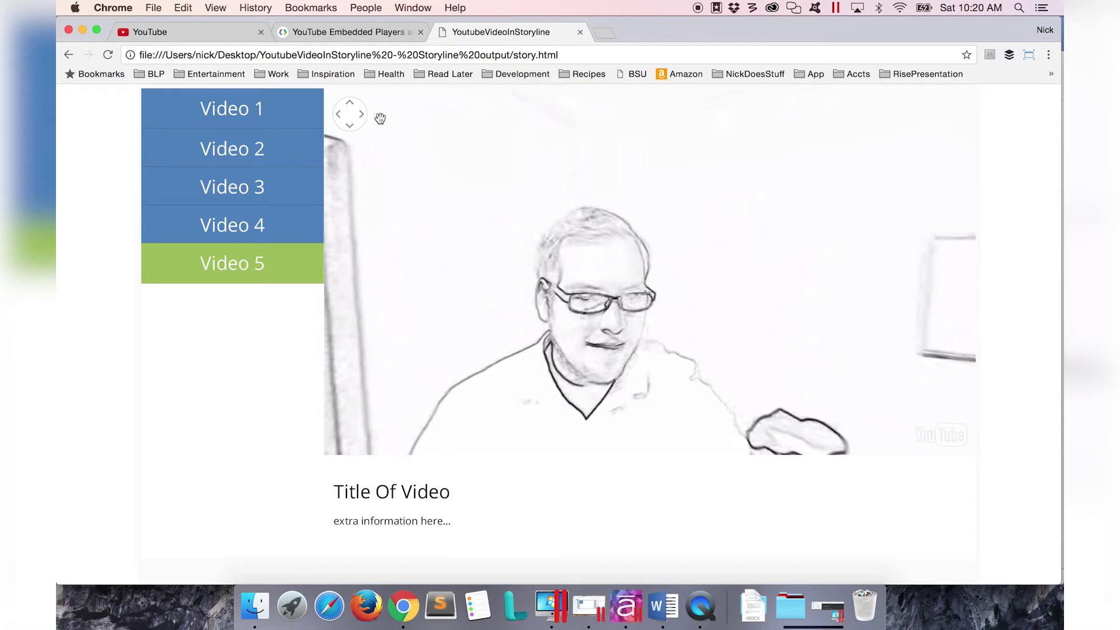
Step: Resume the 360 video, look around the room and down at the desk, mute it, then pause
left_click(545, 261)
left_click_drag(726, 274, 483, 367)
key("XF86AudioLowerVolume")
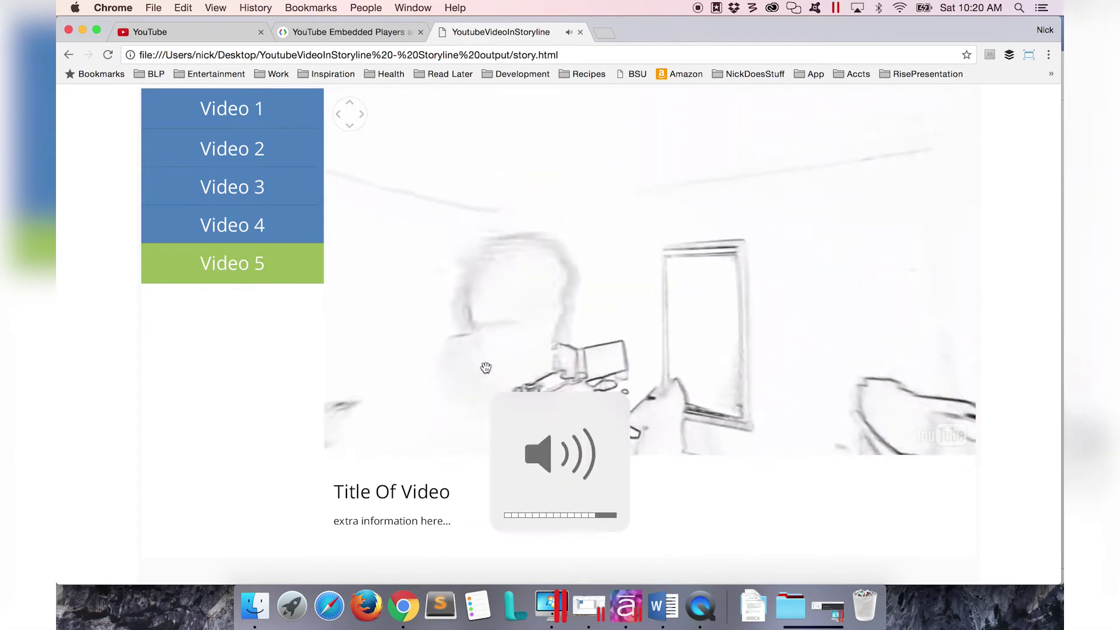
key("XF86AudioMute")
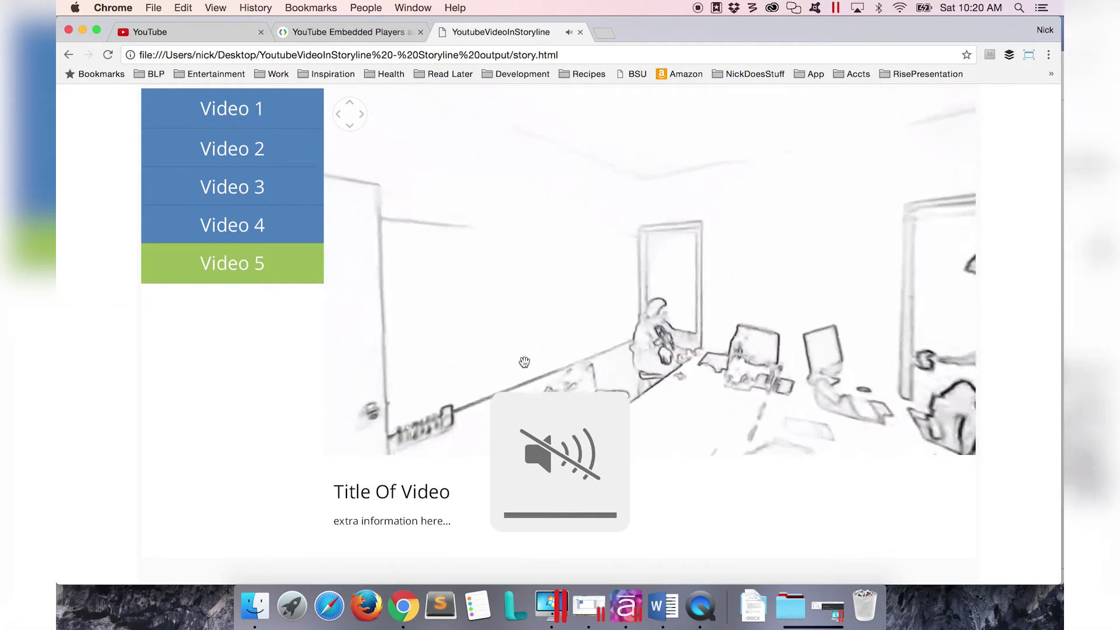
left_click_drag(700, 340, 474, 298)
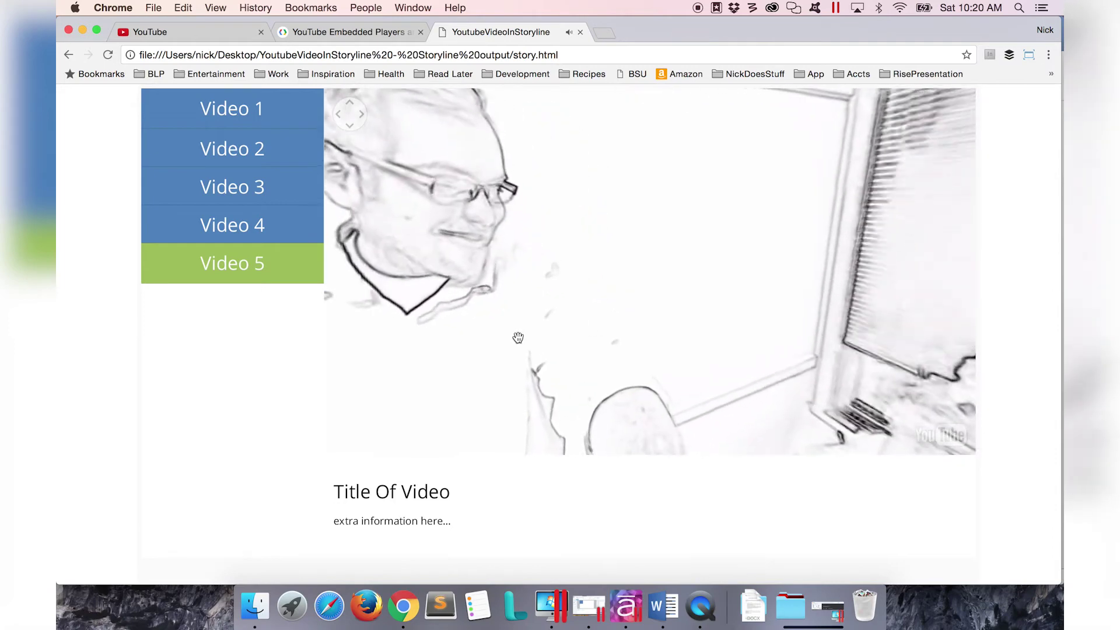
left_click(518, 337)
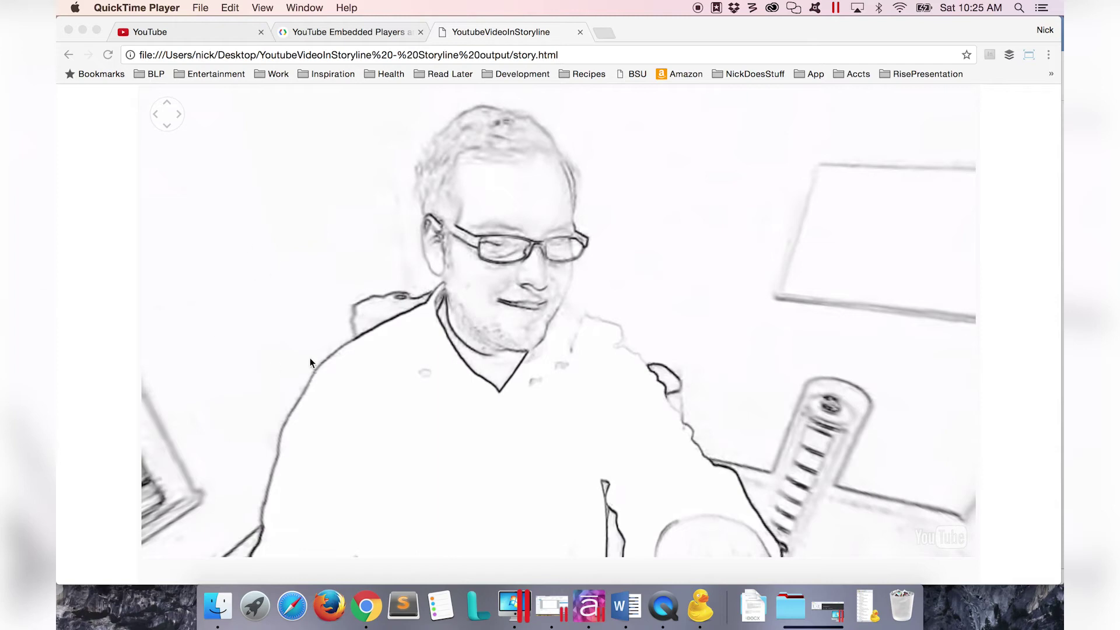
Step: Rotate the 360 view toward the room and door, then back to centre the person's face
left_click(374, 298)
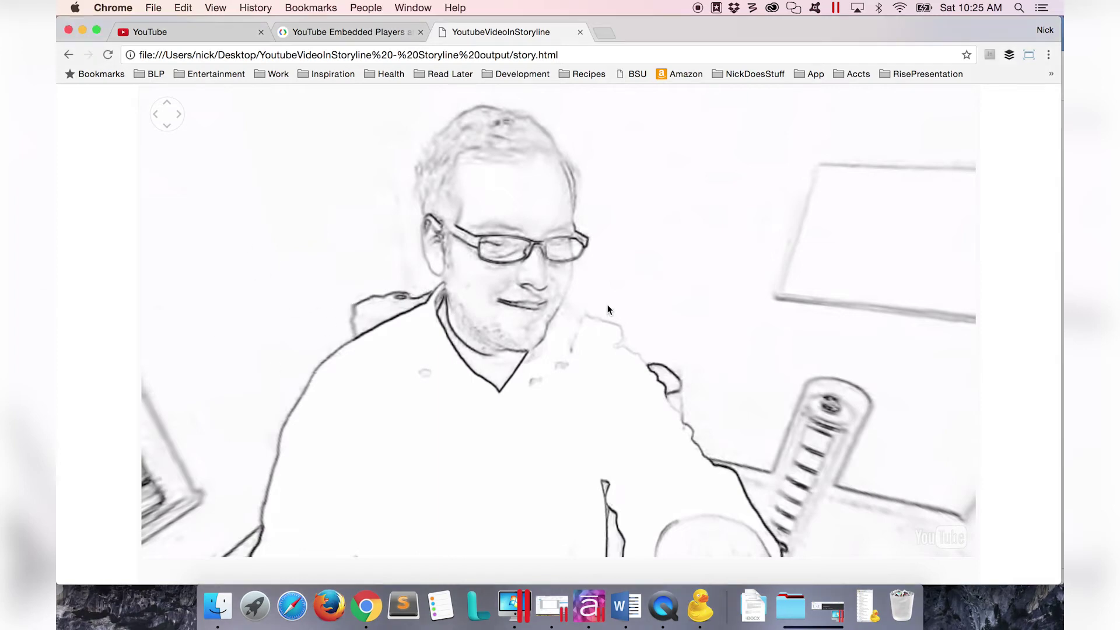
left_click(384, 307)
left_click_drag(384, 307, 910, 303)
left_click_drag(478, 303, 645, 332)
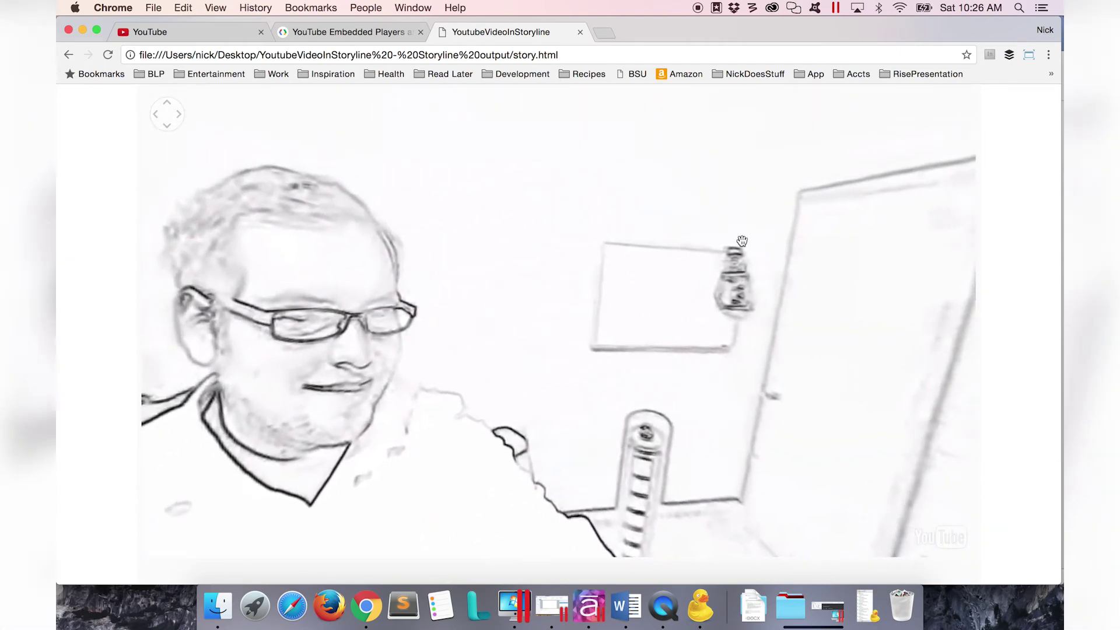
left_click_drag(500, 368, 739, 384)
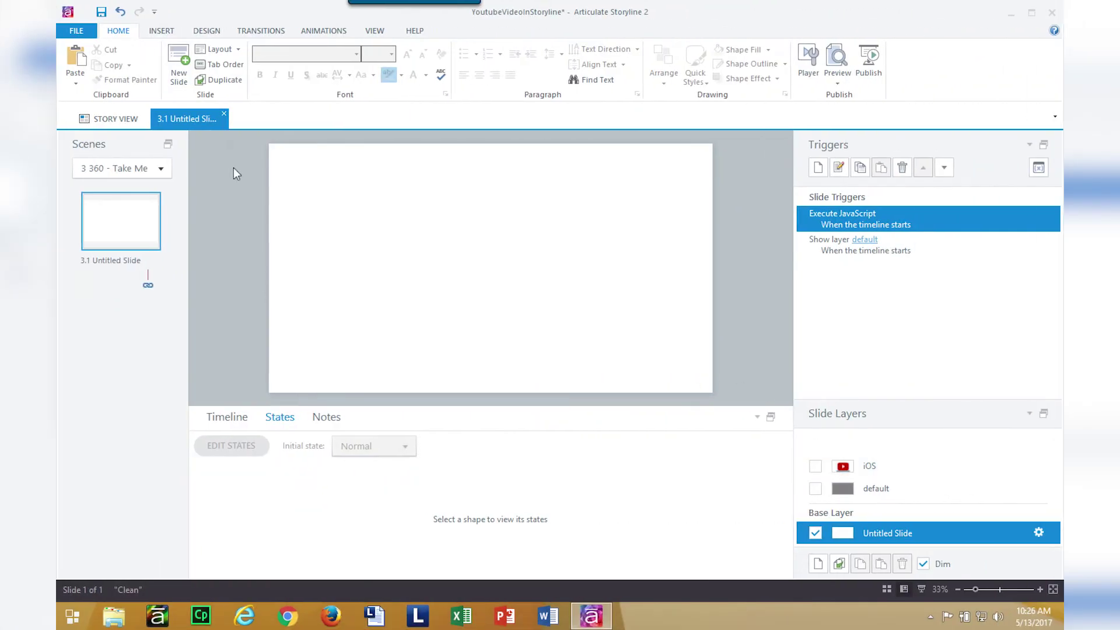
Step: Glance at the default layer, then open the base layer's Execute JavaScript trigger script
left_click(896, 493)
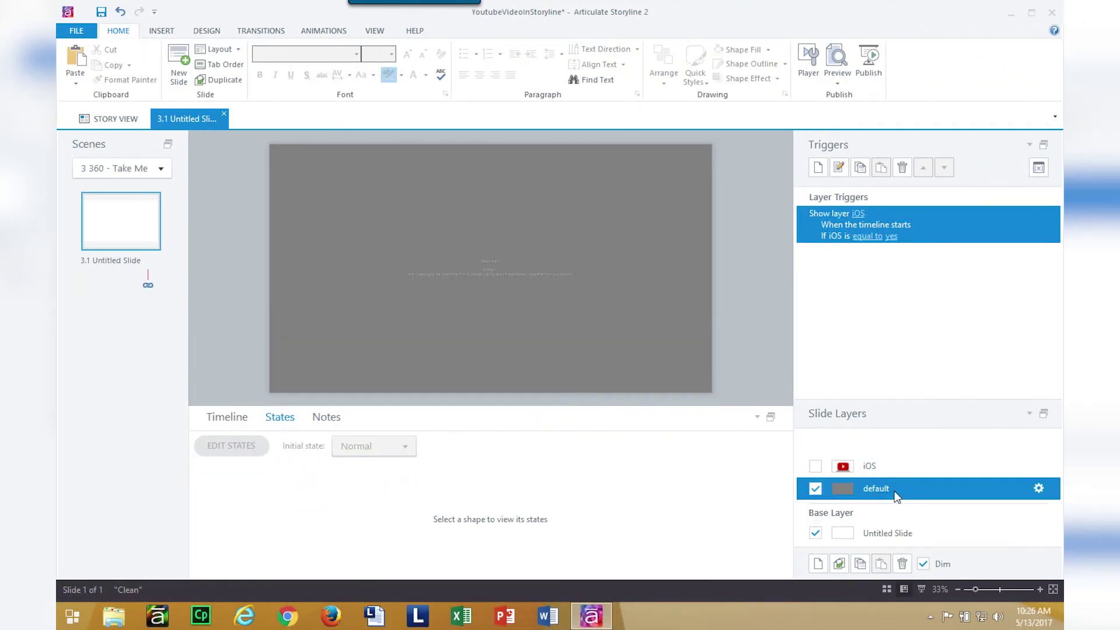
left_click(897, 533)
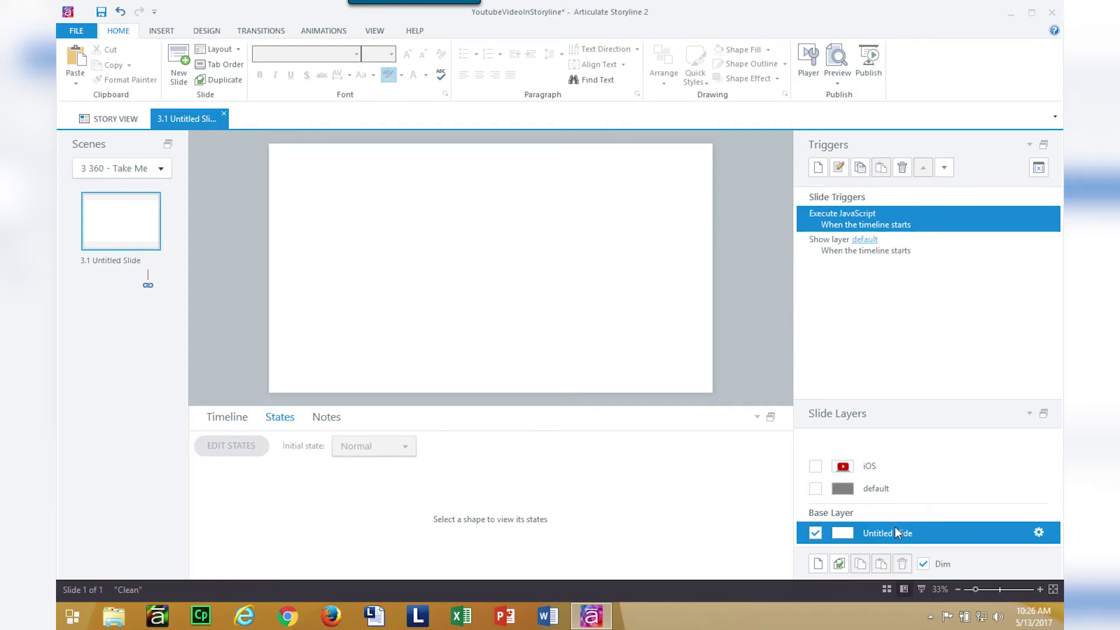
double_click(834, 229)
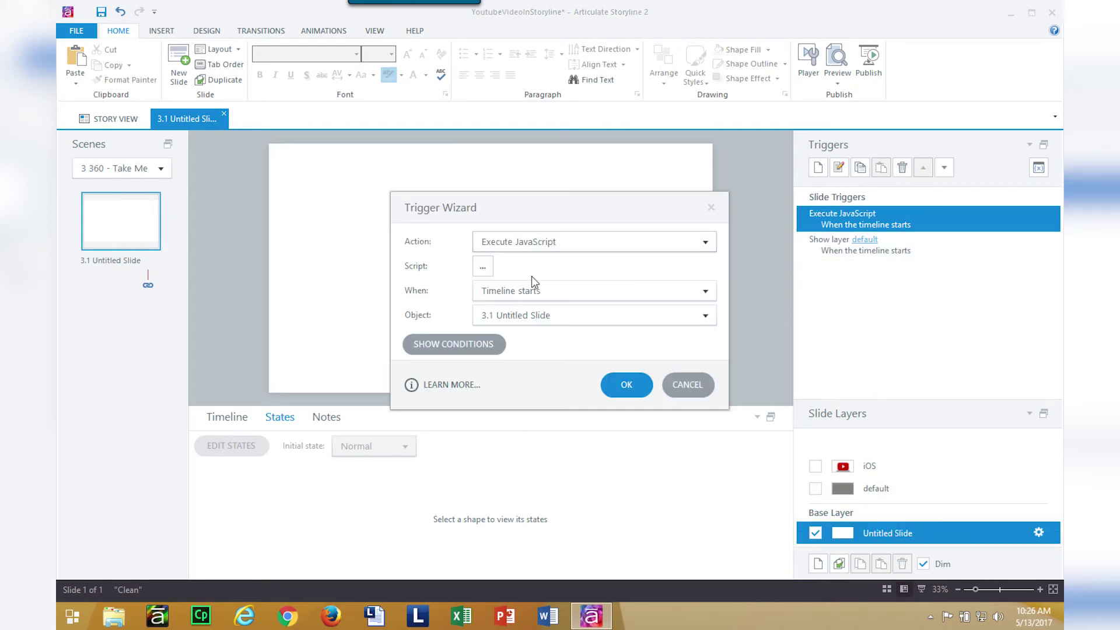
left_click(484, 265)
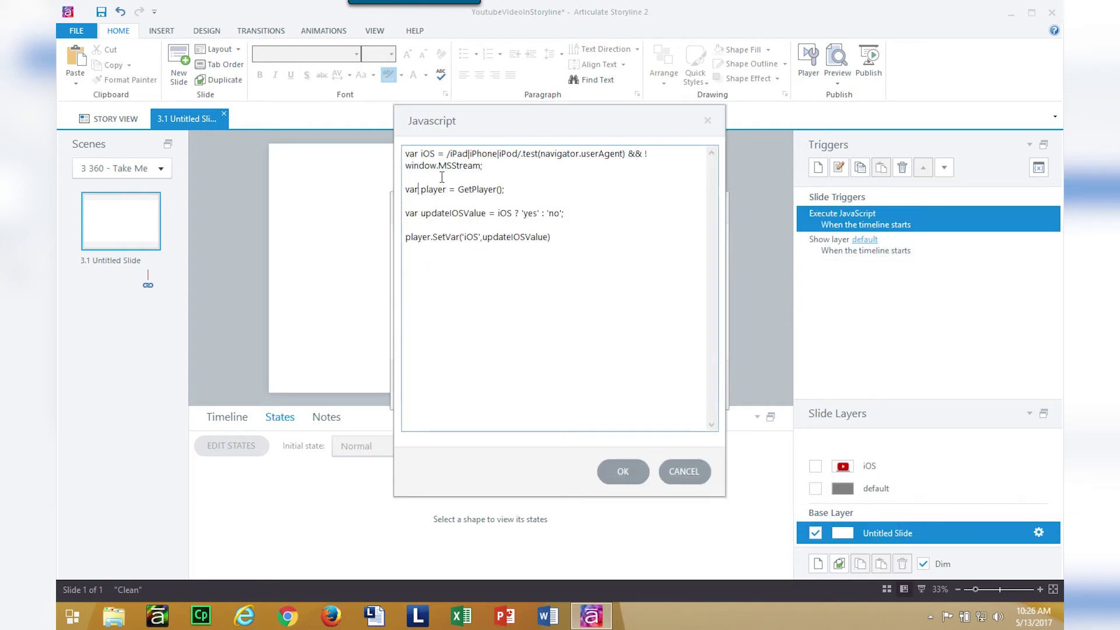
Step: Highlight the iOS detection code and the line converting it to yes/no values
left_click_drag(525, 169, 391, 152)
left_click(475, 203)
left_click_drag(421, 213, 564, 213)
left_click(489, 231)
double_click(531, 214)
double_click(554, 213)
Step: Close the script and trigger dialogs, then show the default layer and select its web object
left_click(623, 471)
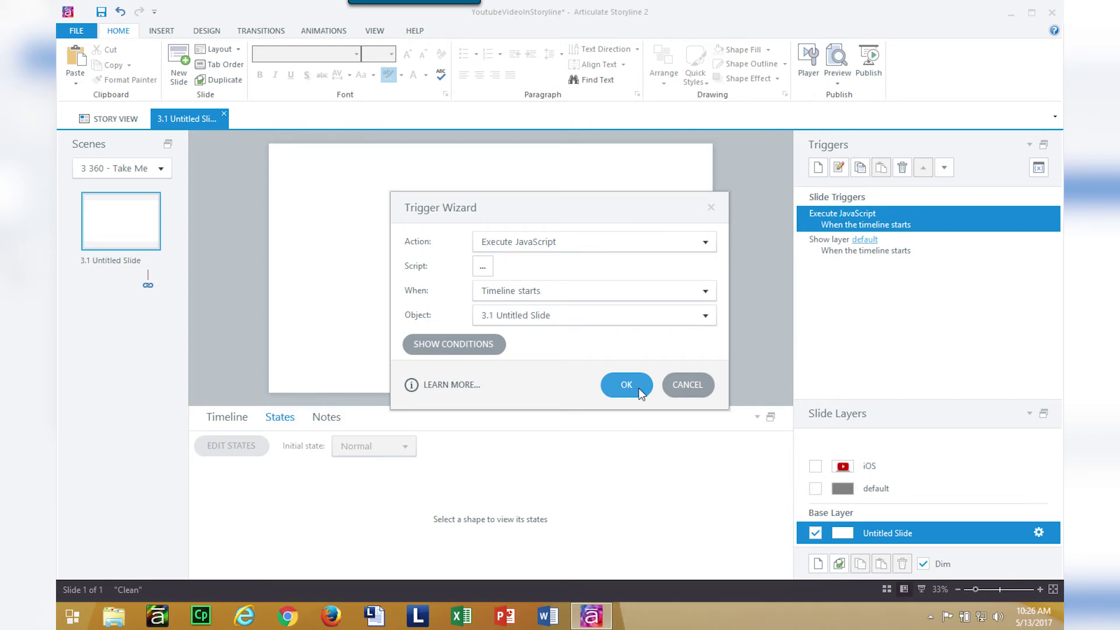
left_click(627, 385)
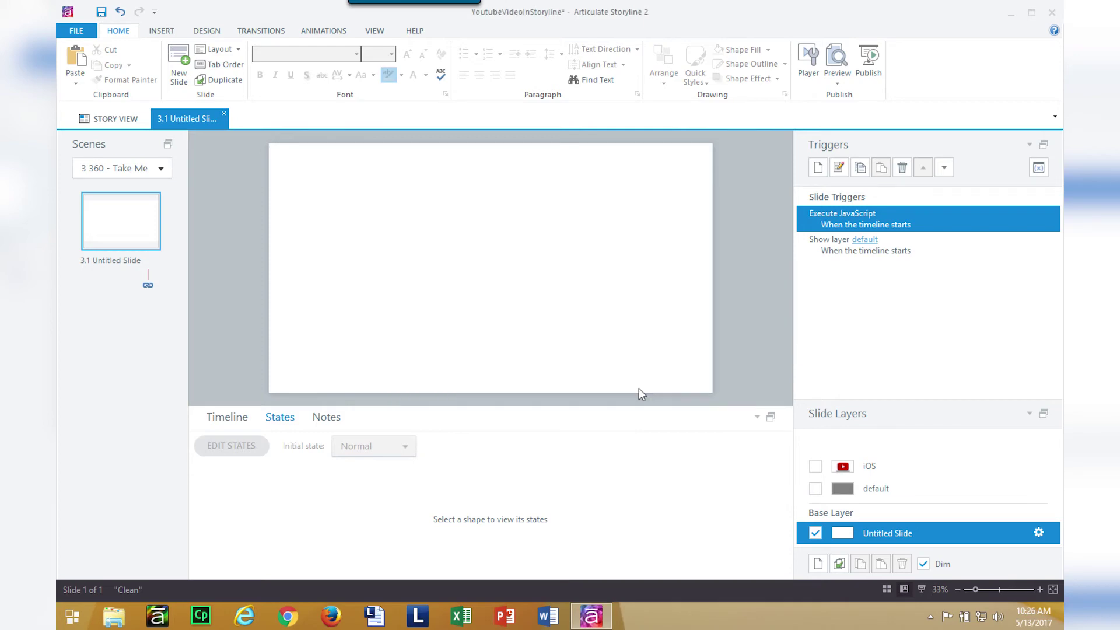
left_click(905, 483)
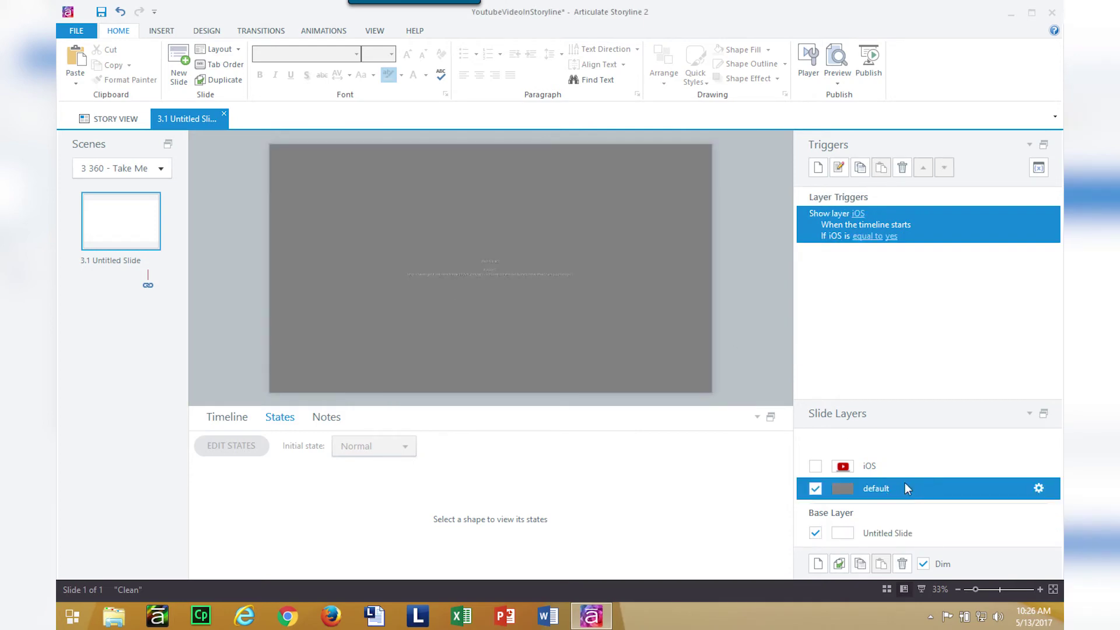
left_click(582, 300)
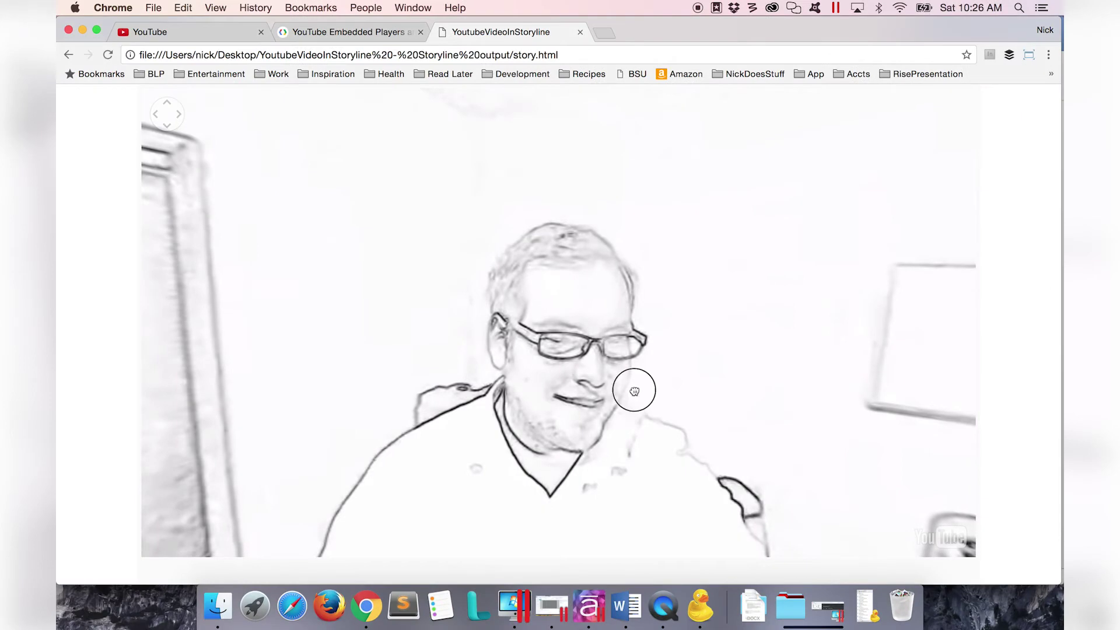
Step: Display the iOS layer, which holds a YouTube link button in place of the 360 video
left_click_drag(633, 388, 489, 373)
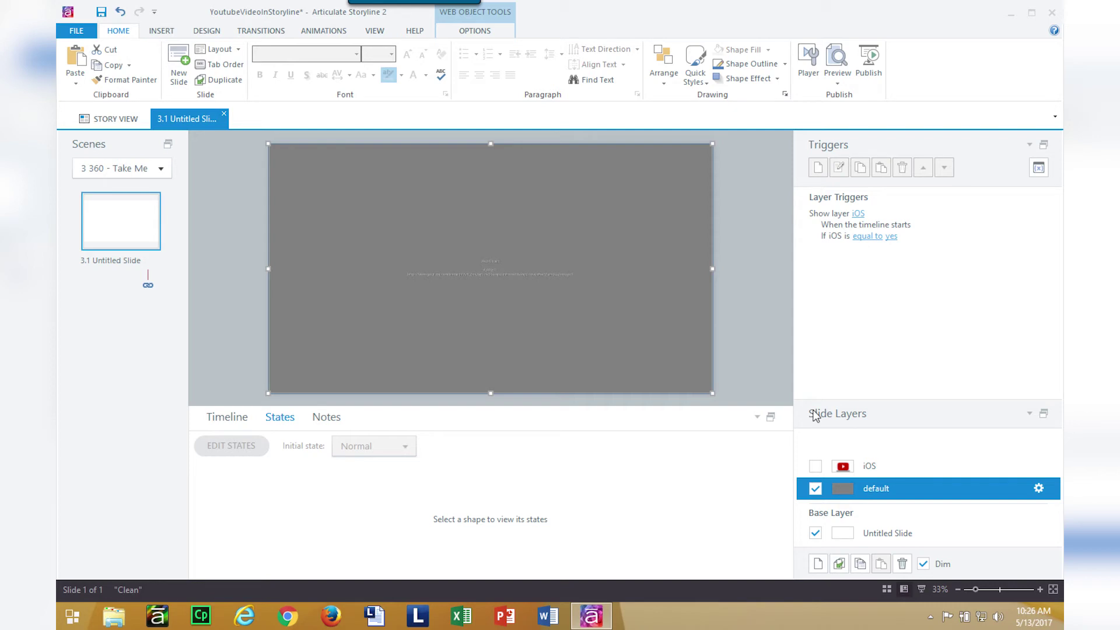
left_click(884, 466)
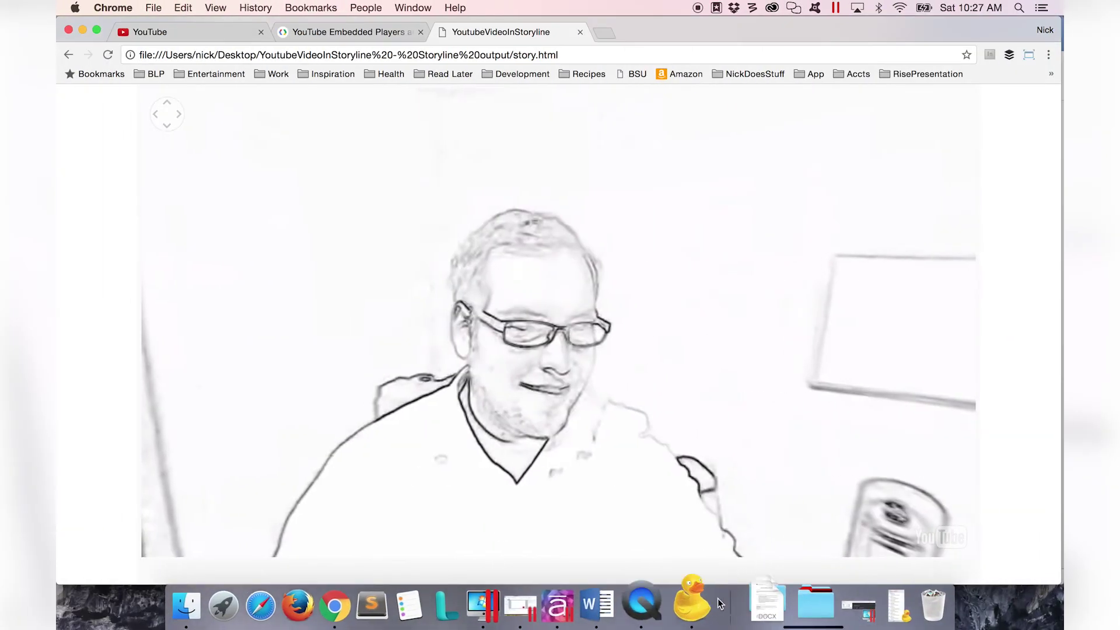
left_click(719, 598)
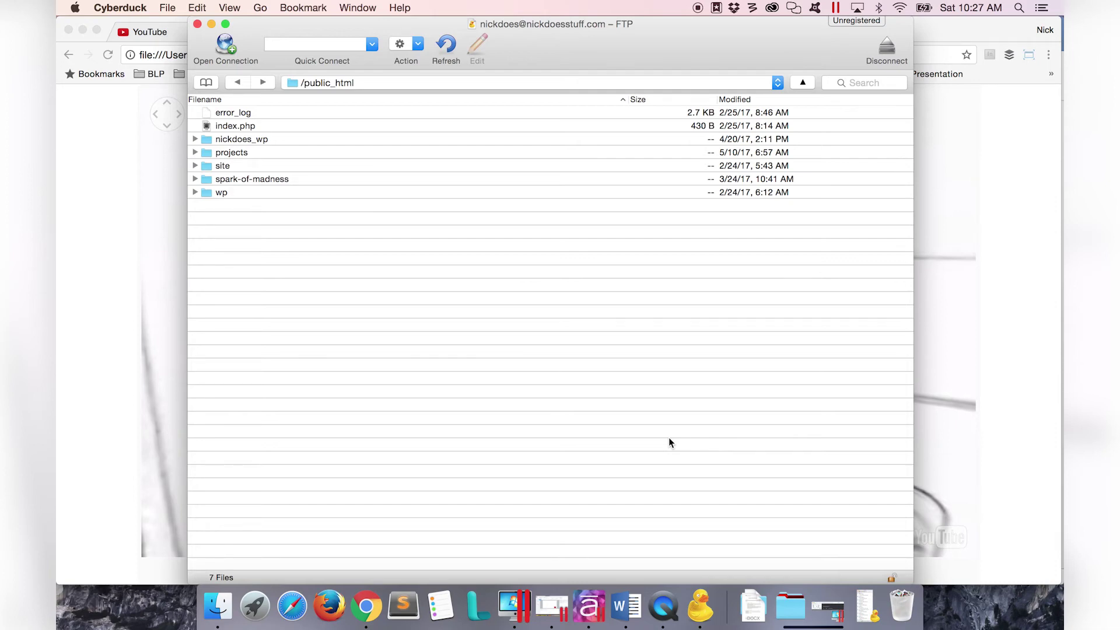
Step: Upload the published Storyline output folder into the server's 02_360VideoOnYoutube folder
double_click(232, 152)
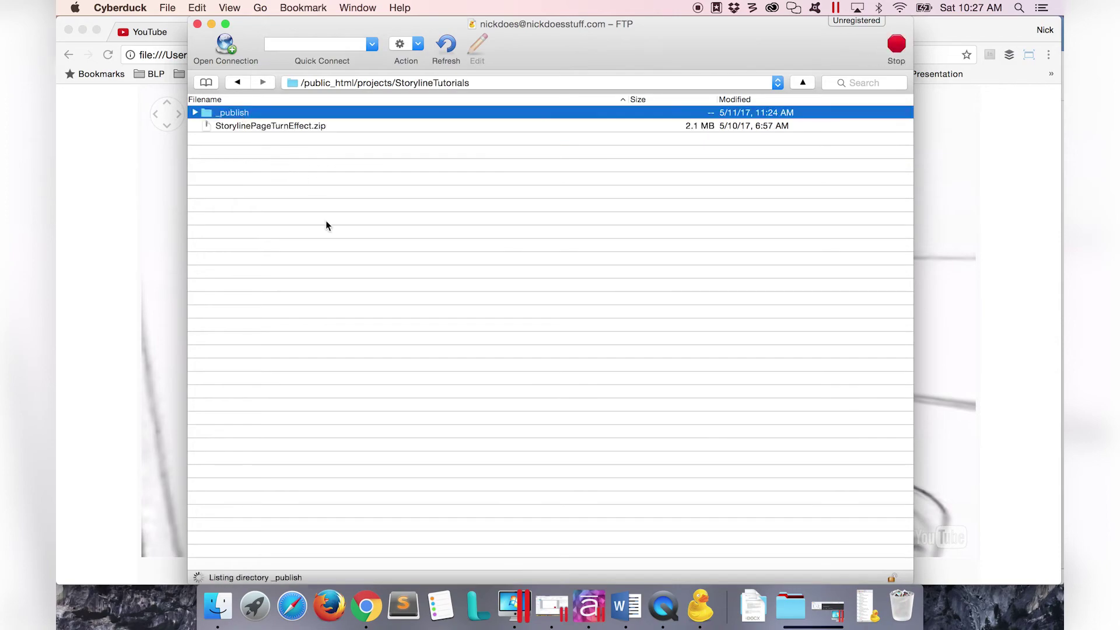
key("super+a")
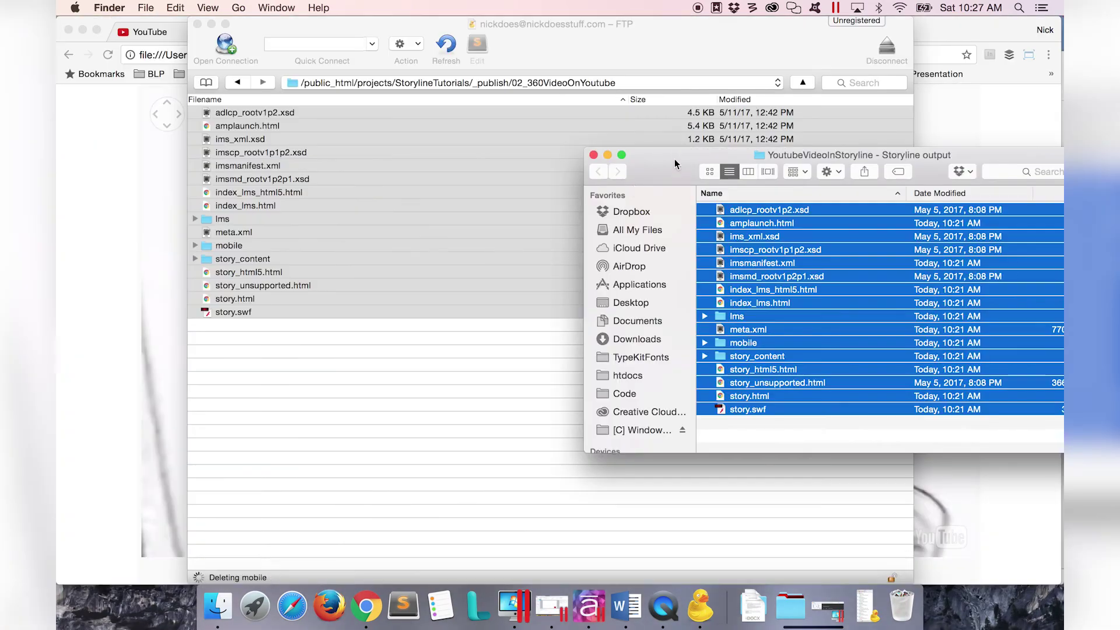
left_click_drag(674, 159, 481, 239)
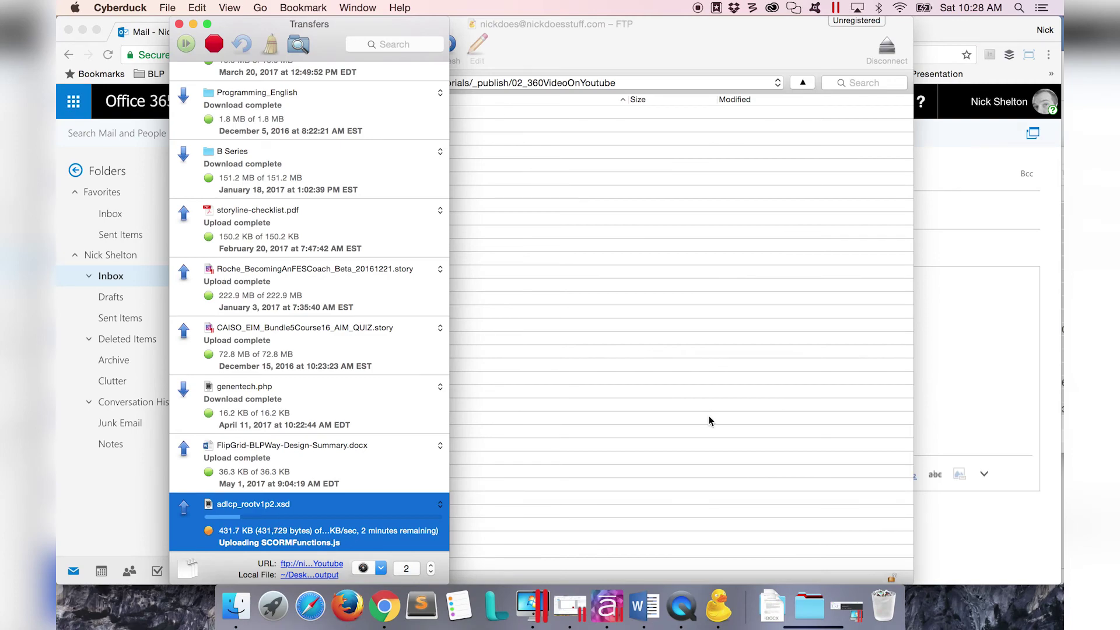
Step: Reply to the 'test on your phone?' message with the uploaded course link pasted in
left_click(1028, 208)
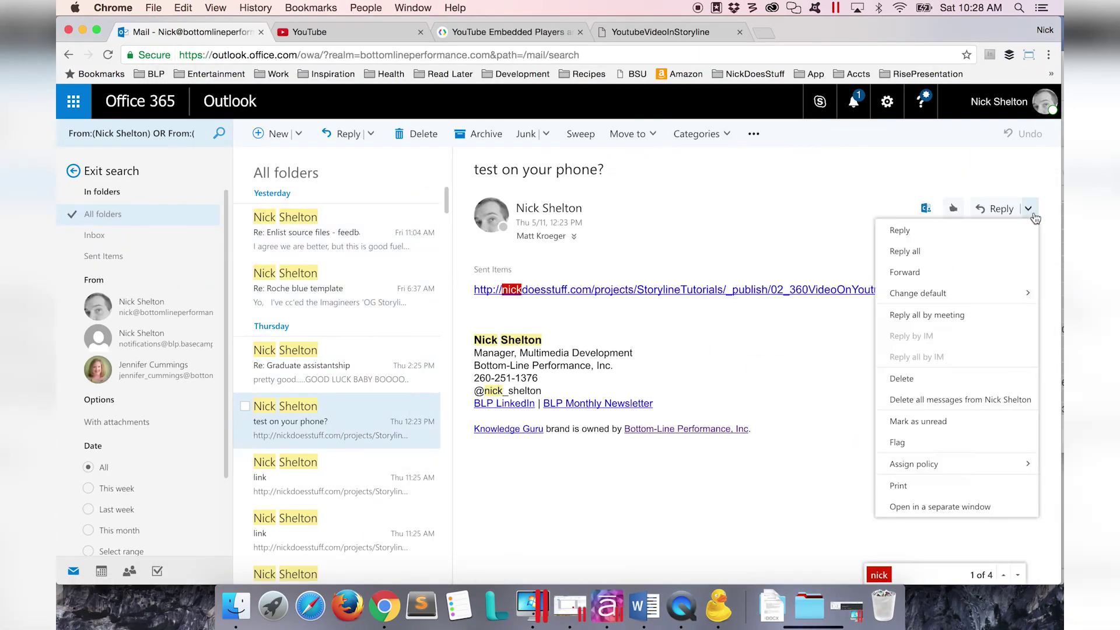
left_click(899, 229)
type("http://nickdoesstuff.com/projects/StorylineTutorials/_publish/02_360VideoOnYoutube/story_html5.html")
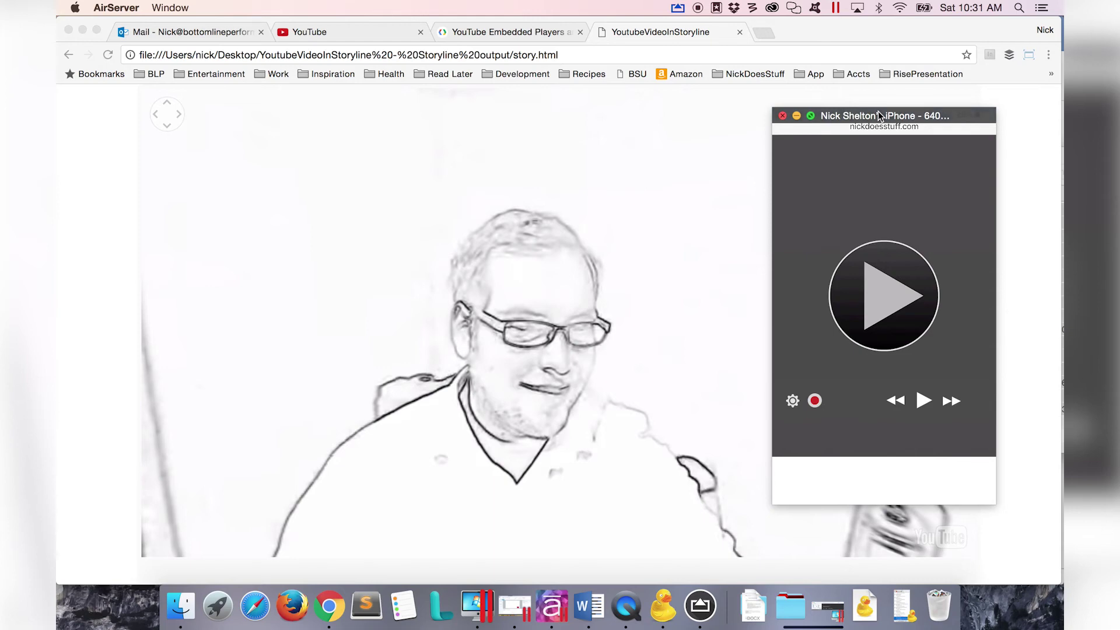
Step: Reposition the AirServer iPhone mirror window slightly up and to the left
left_click_drag(880, 116, 859, 103)
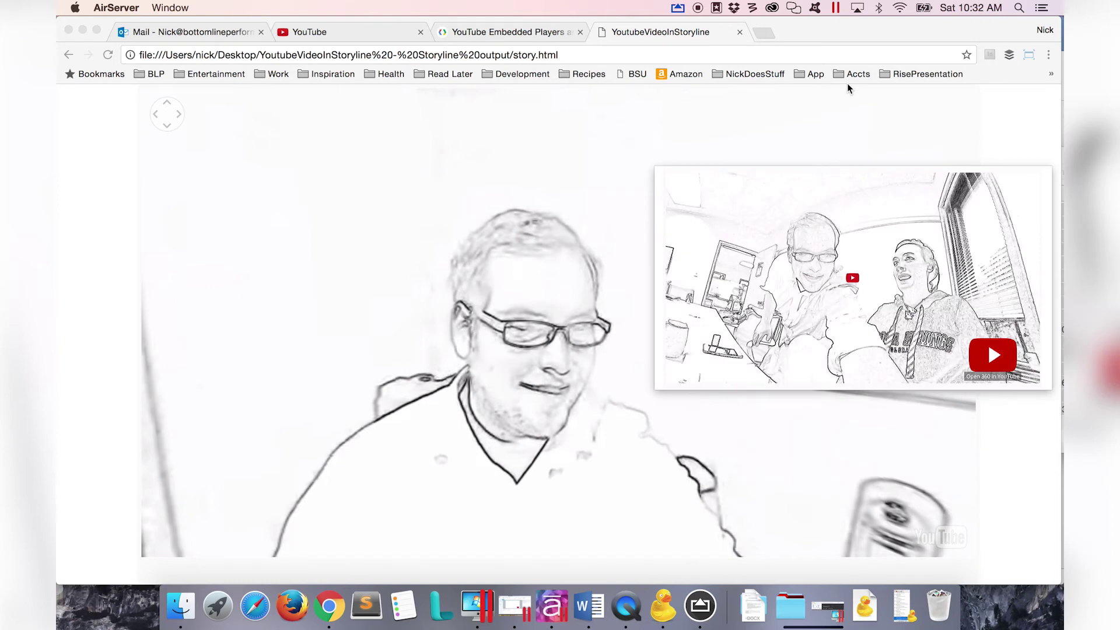
Step: Watch the mirrored iPhone open the 360 video in the YouTube app in landscape
mouse_move(864, 211)
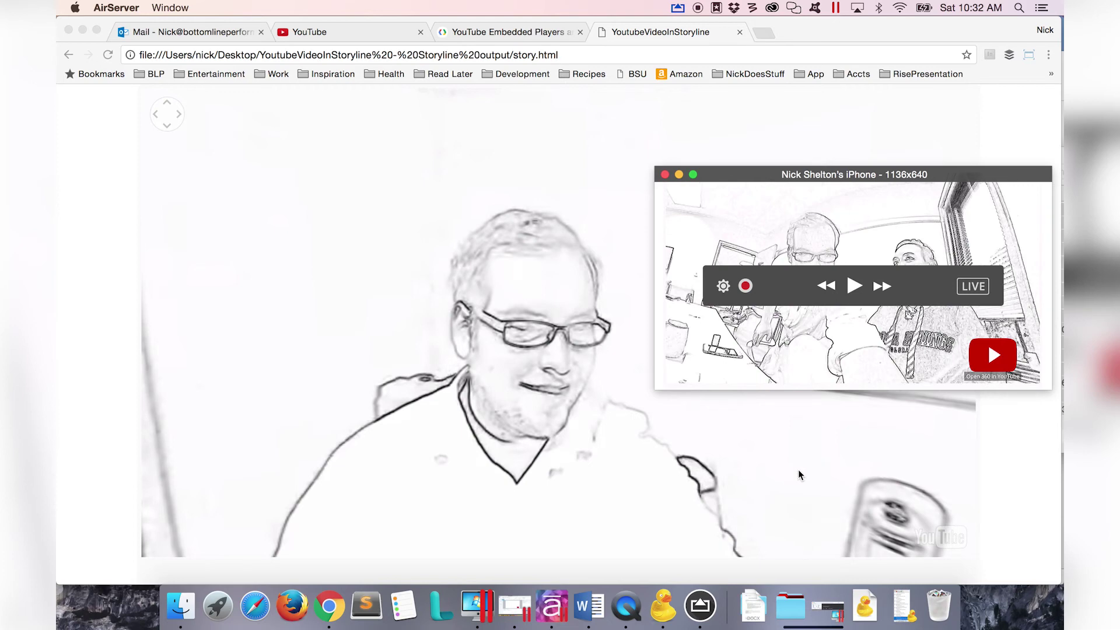